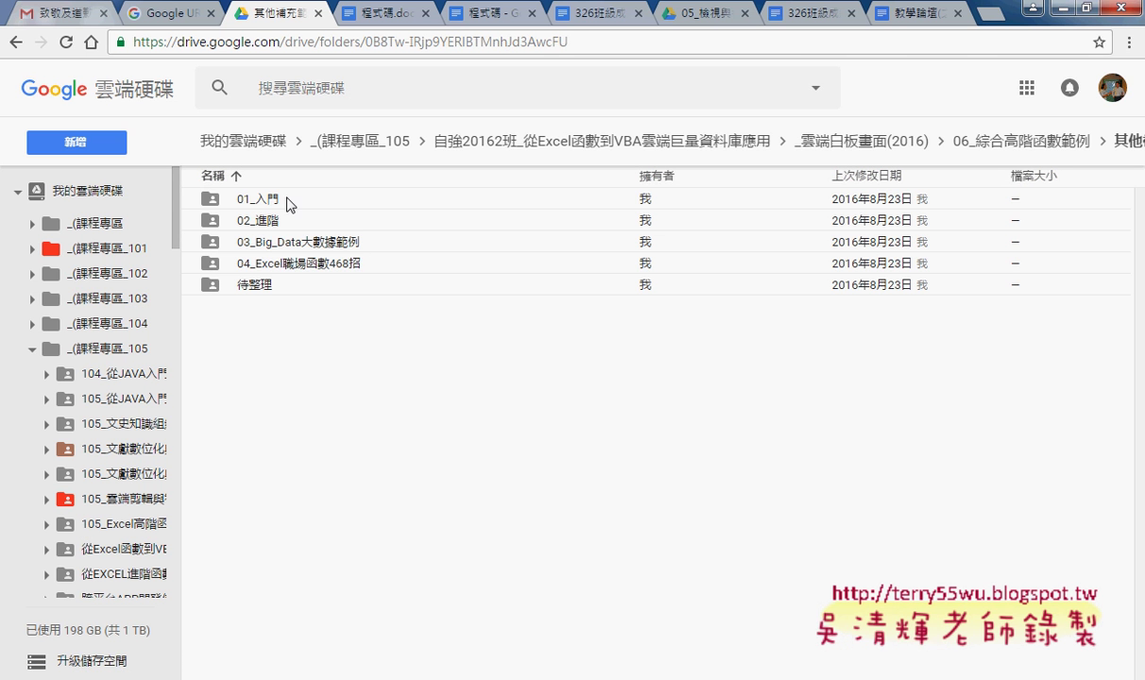
Open the 01_入門 folder and sort its contents by last-modified date
click(348, 199)
double_click(347, 199)
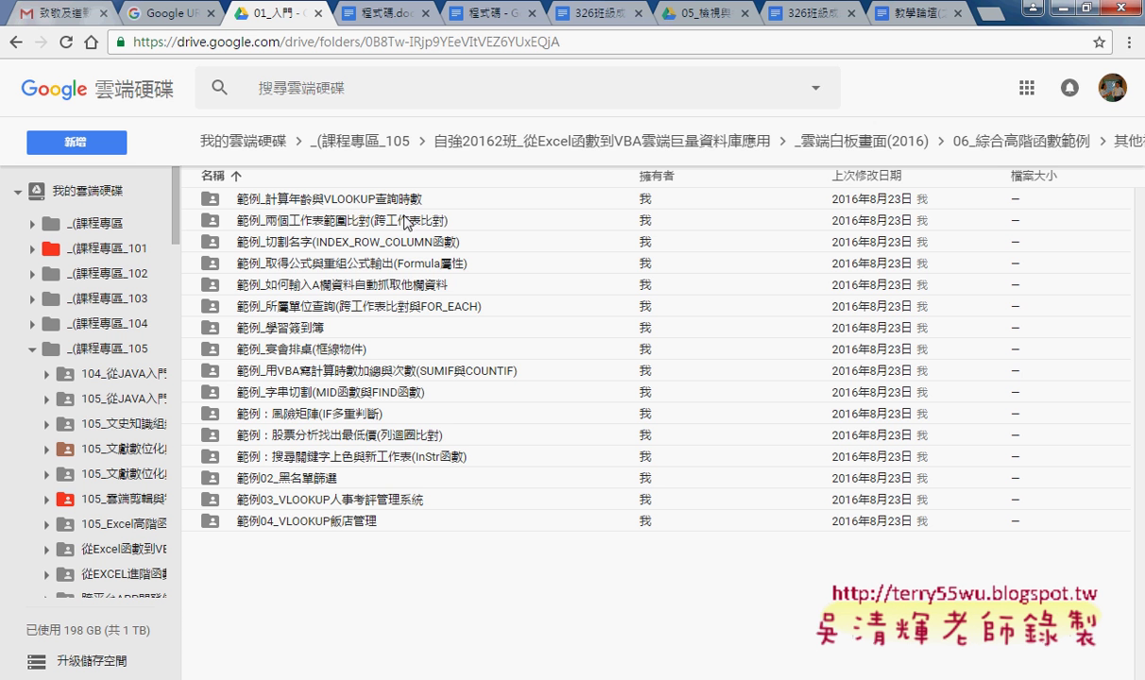
click(878, 178)
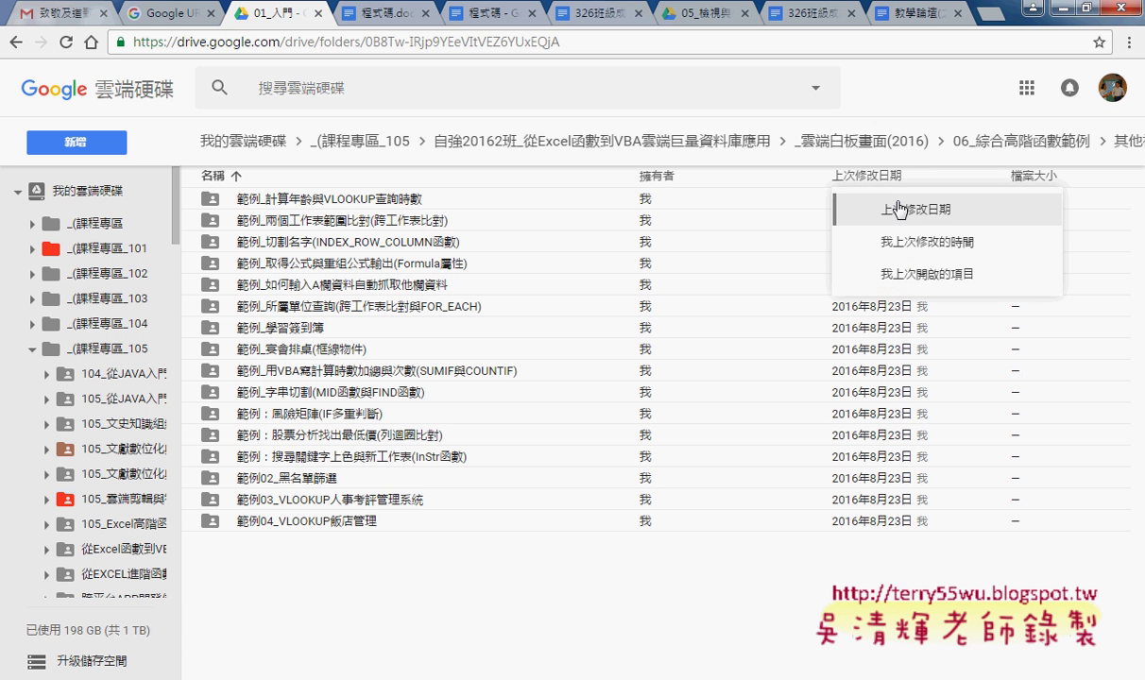
click(905, 213)
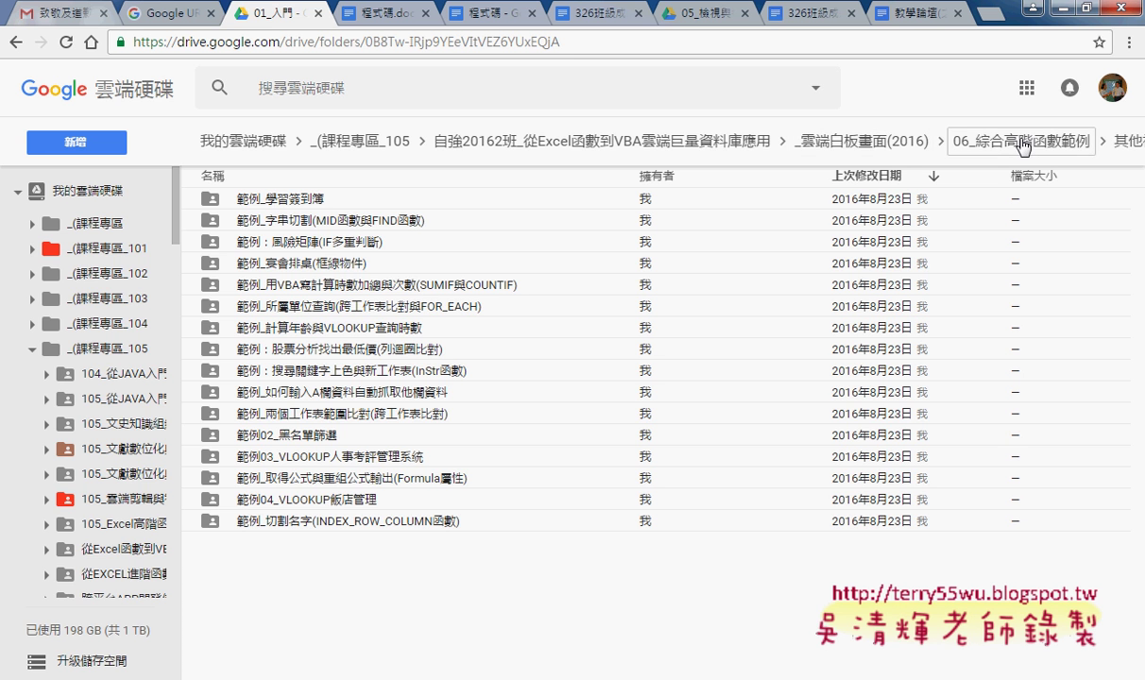
Go to _雲端白板畫面(2016) > 其他補充範例(89) > 01_入門 and sort by last-modified date, newest first
click(667, 14)
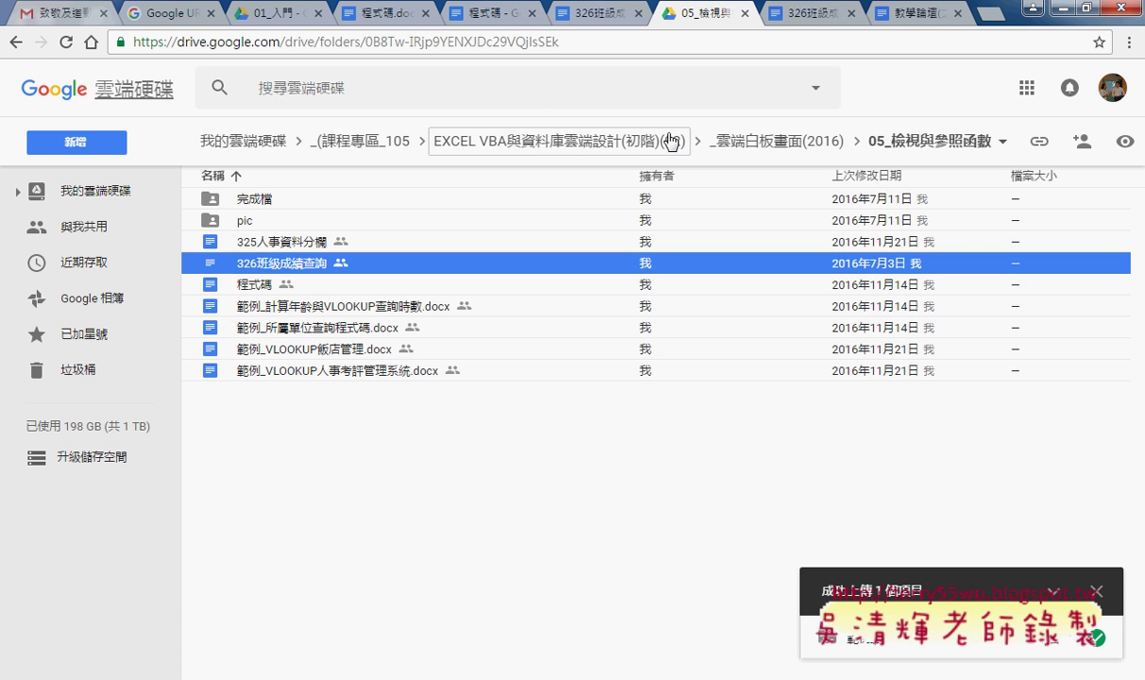
click(625, 143)
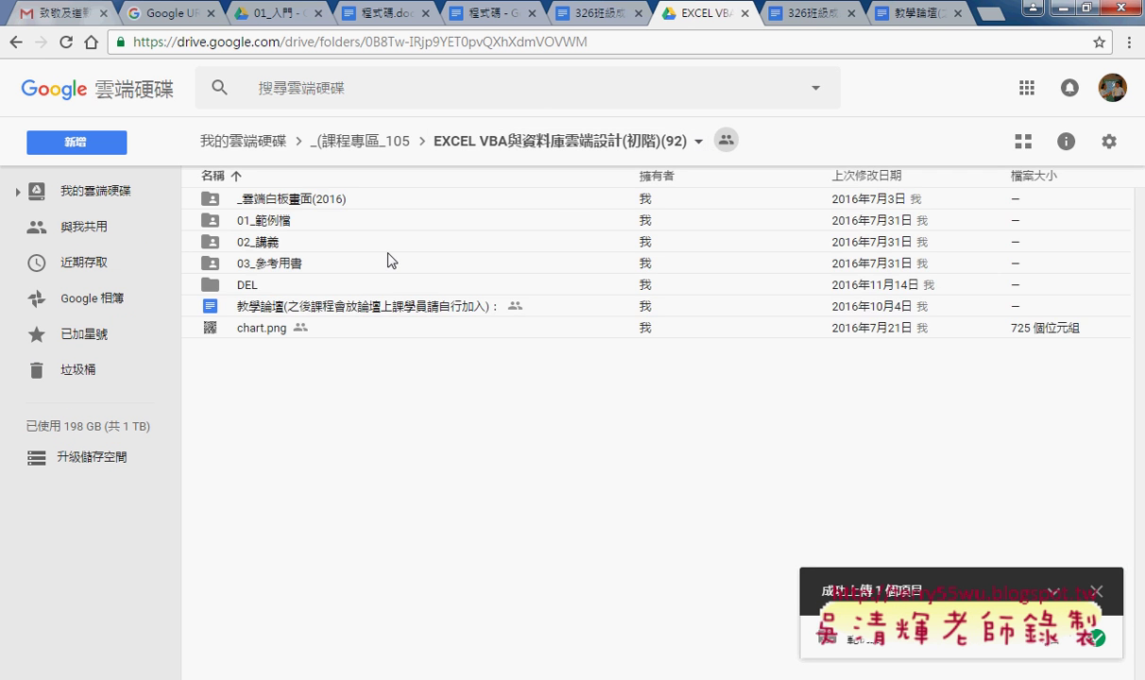
double_click(291, 198)
click(278, 327)
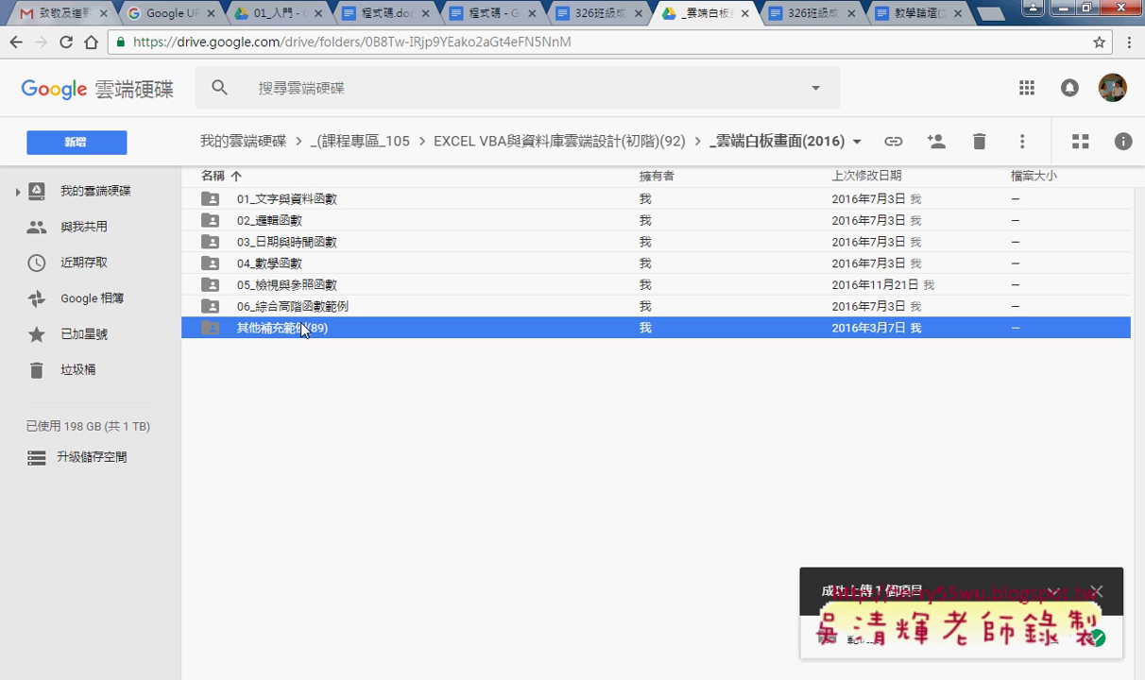
double_click(282, 330)
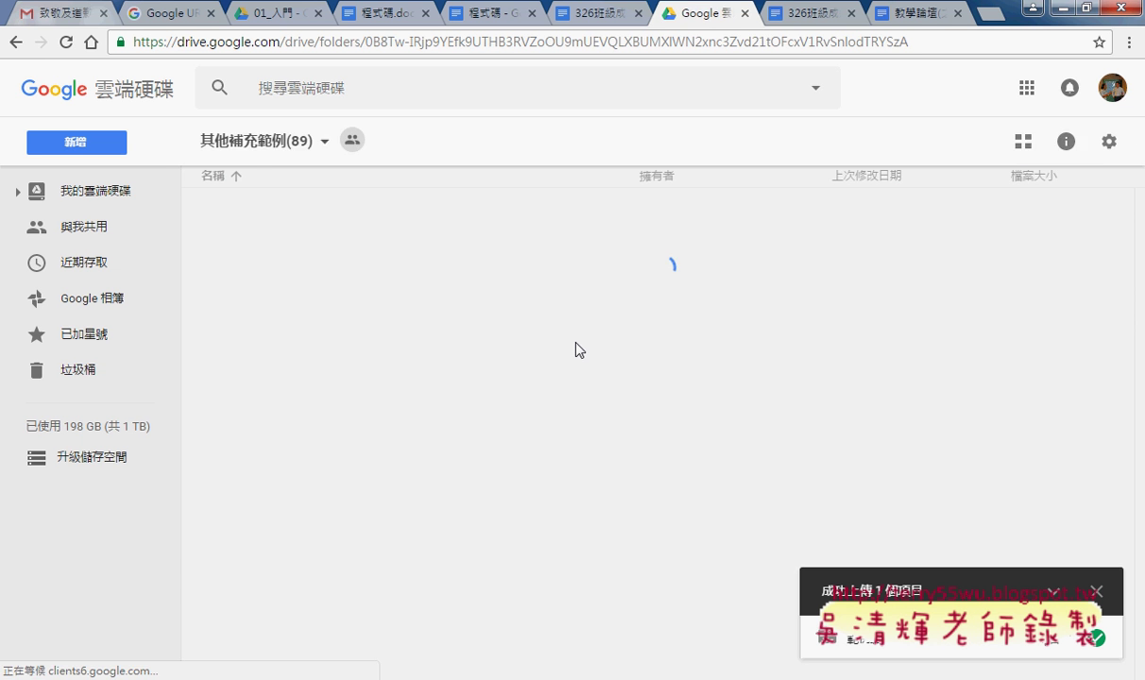
double_click(311, 197)
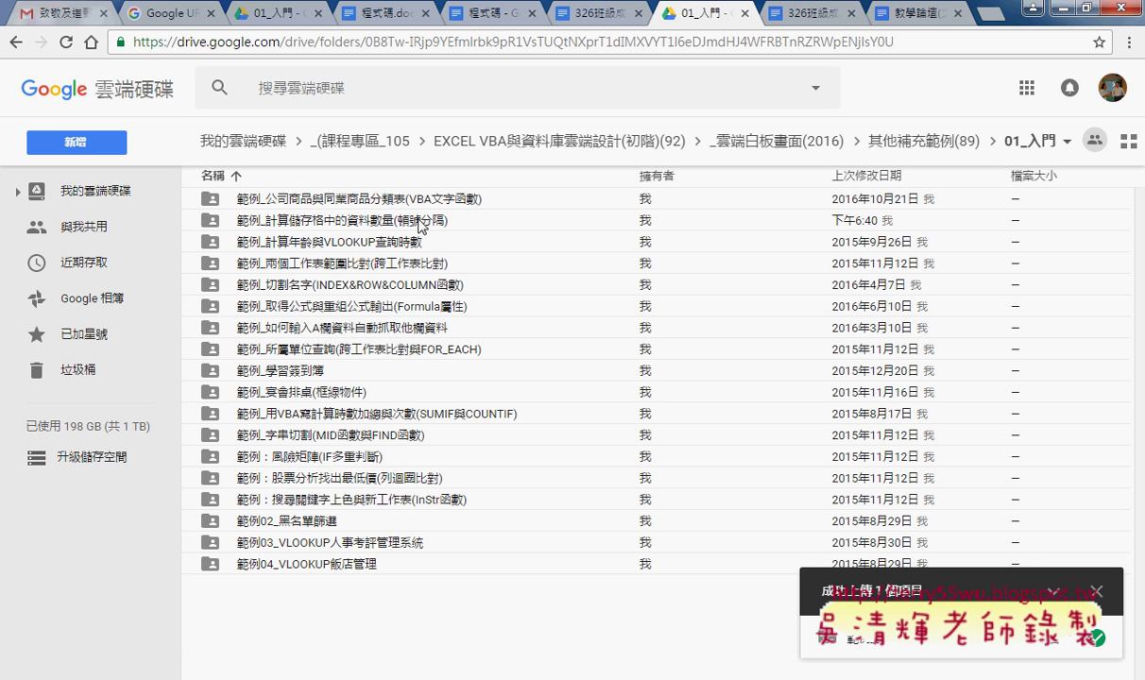
click(421, 225)
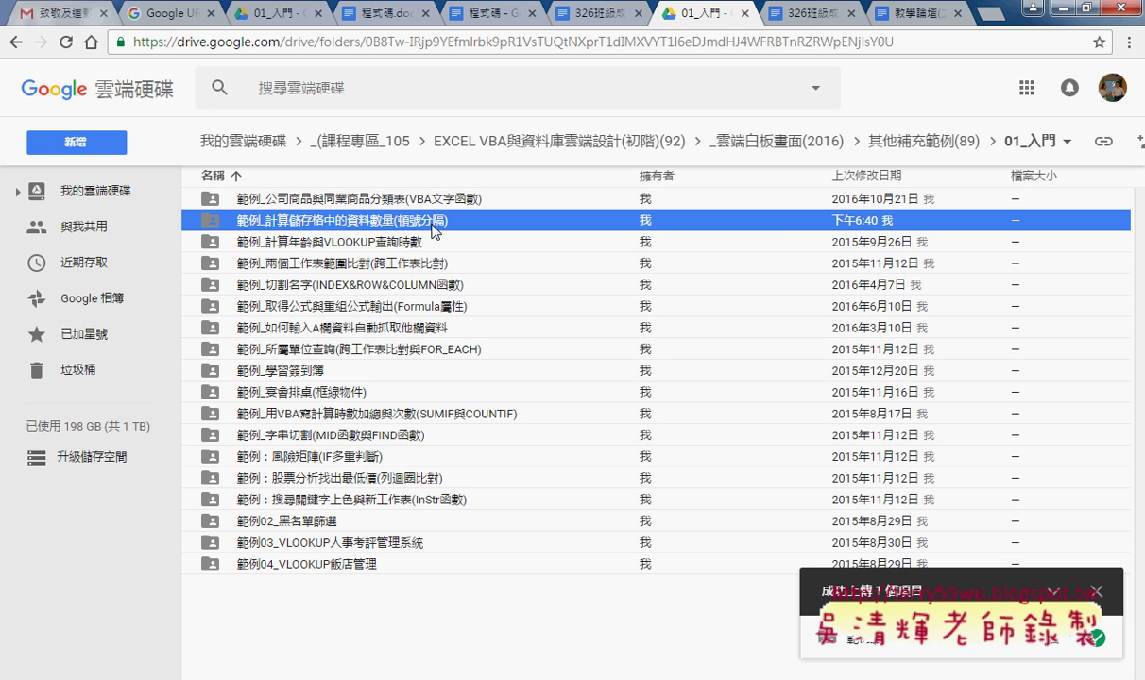
click(850, 176)
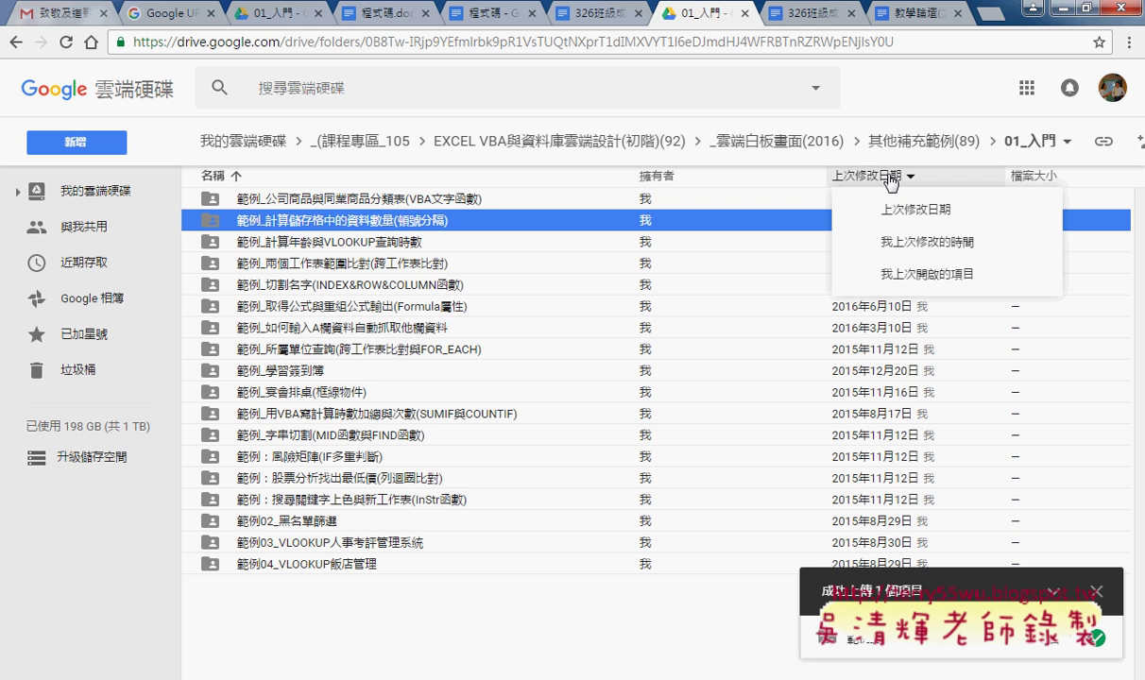
click(892, 207)
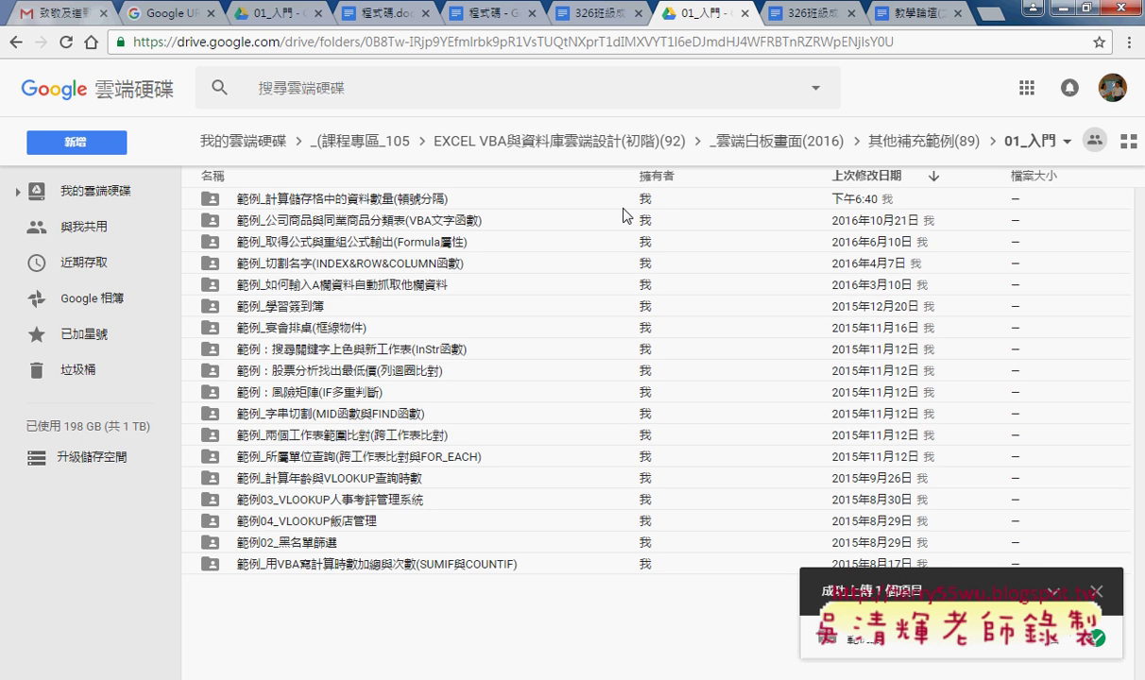
click(426, 225)
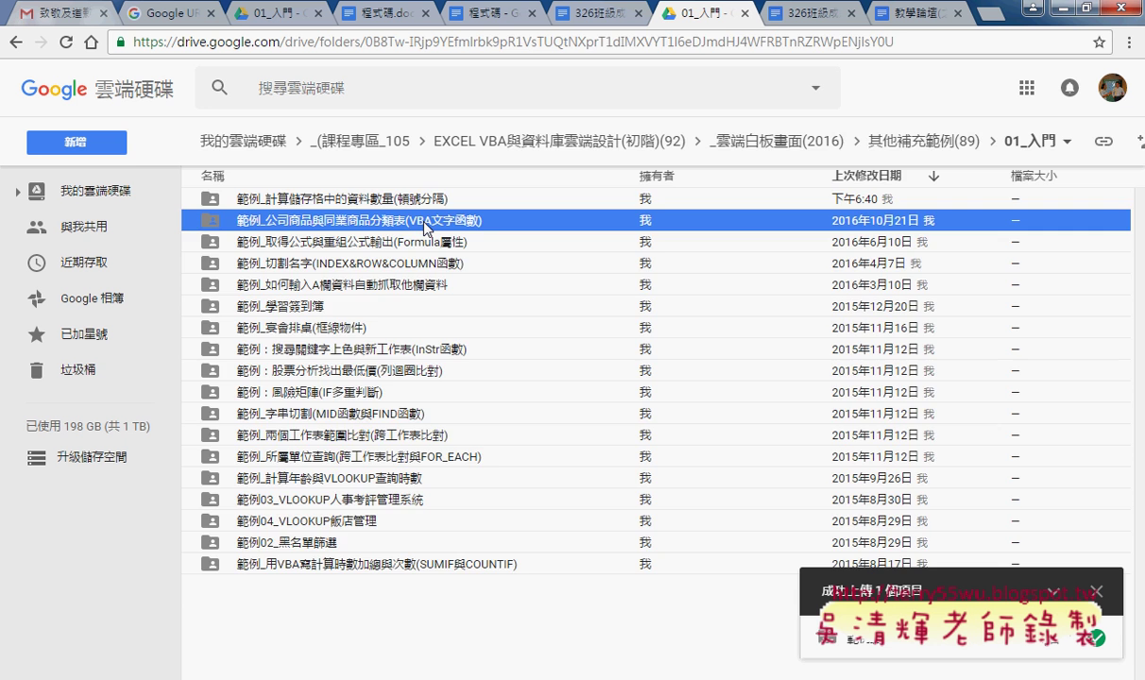
Download 範例_公司商品與同業商品分類表.xlsx from the (VBA文字函數) folder and open it
double_click(426, 226)
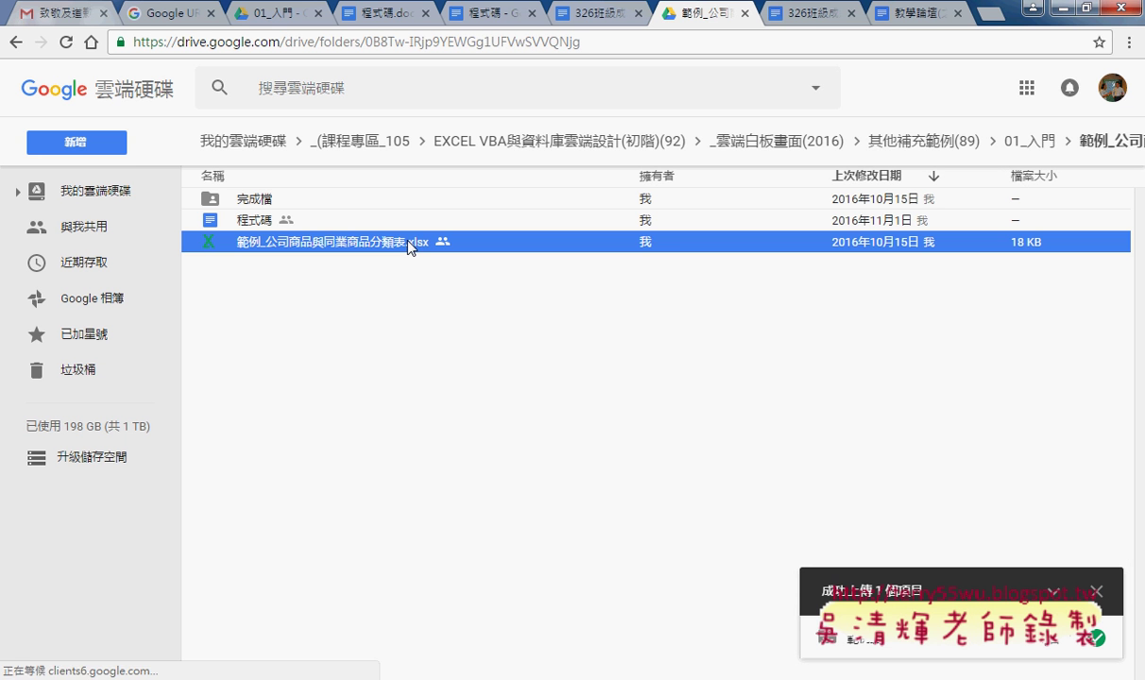
right_click(454, 242)
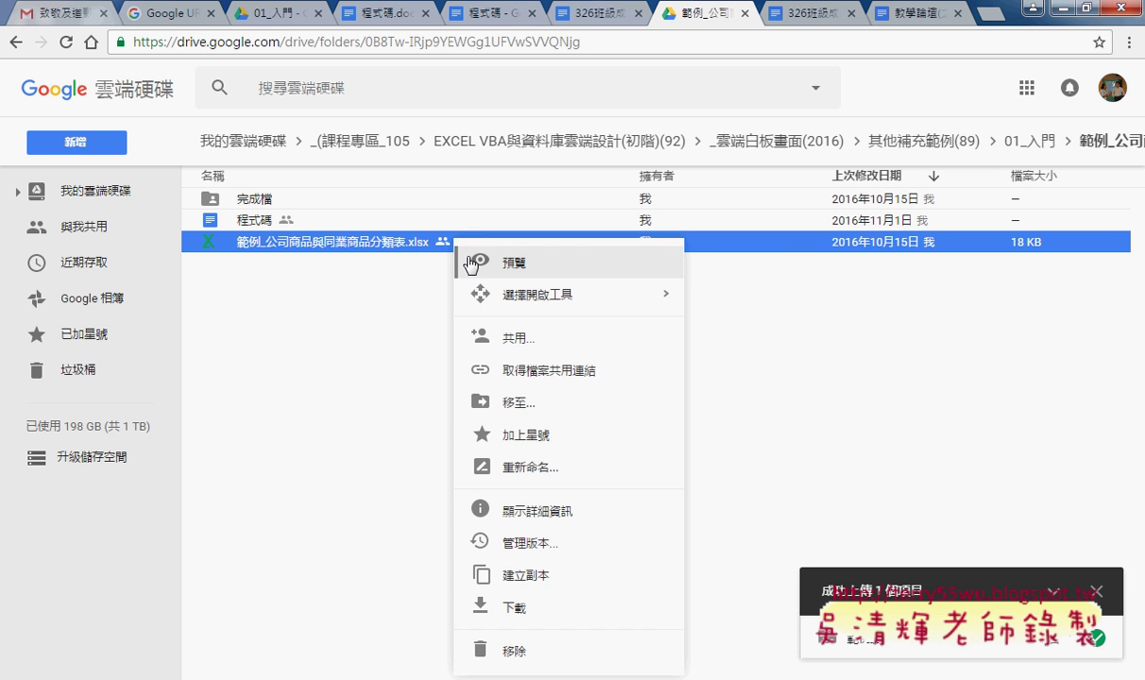
click(546, 614)
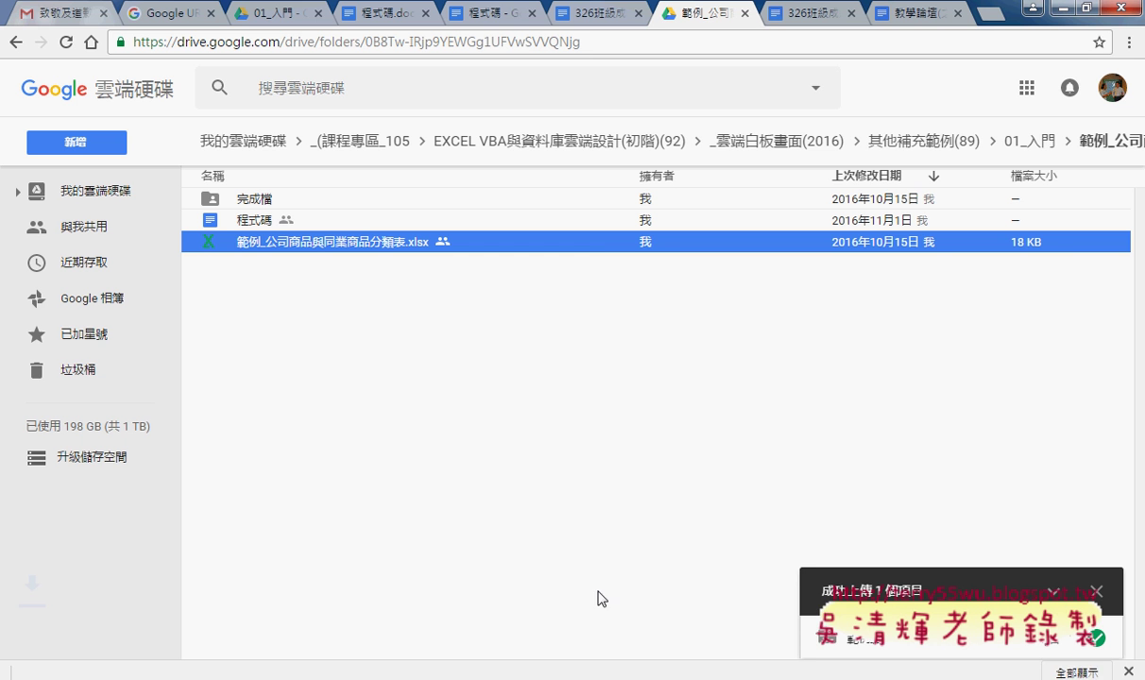
click(184, 659)
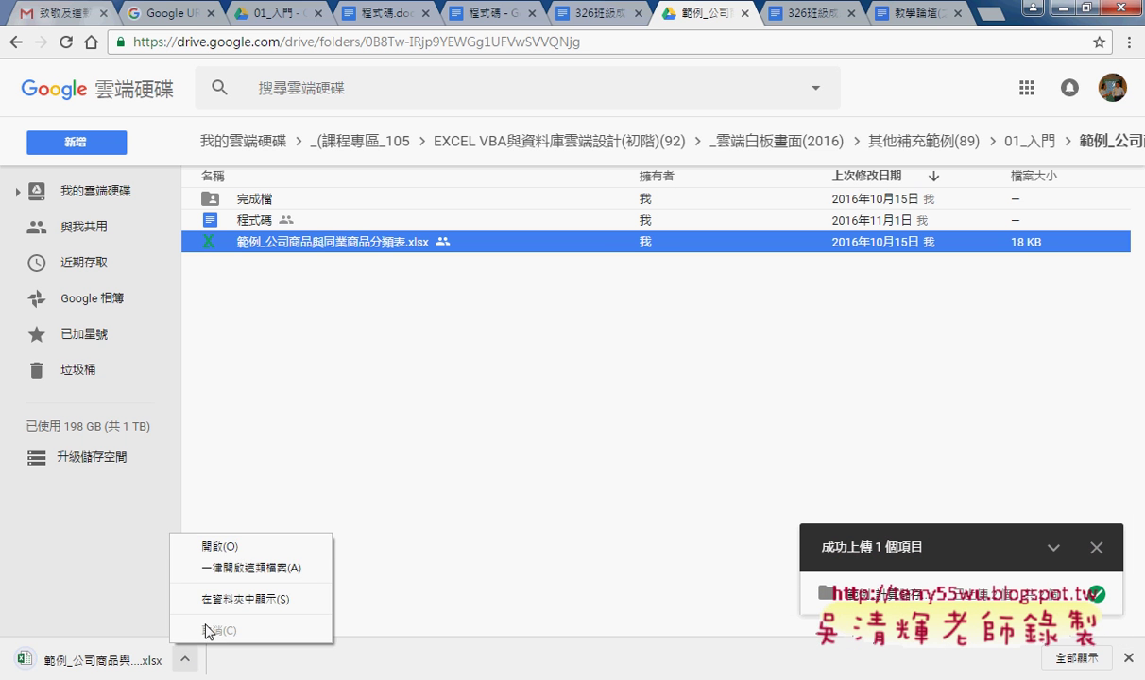
click(238, 547)
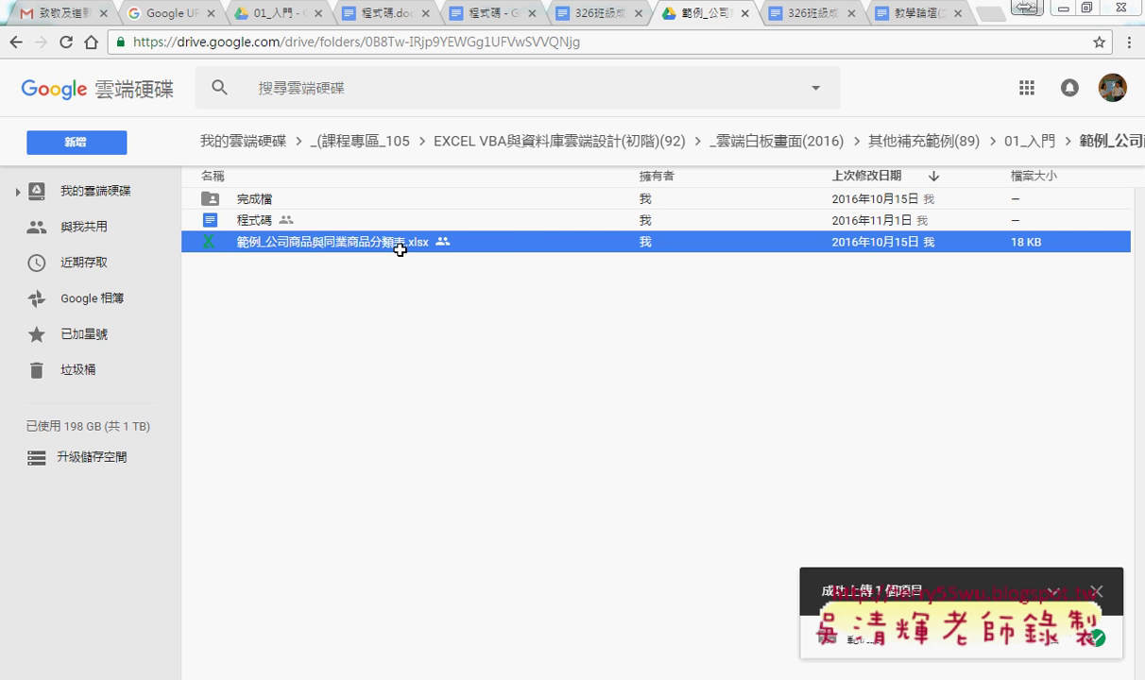
Switch to the 範例_01大型試算表 workbook window
mouse_move(303, 675)
click(375, 619)
mouse_move(302, 678)
click(235, 530)
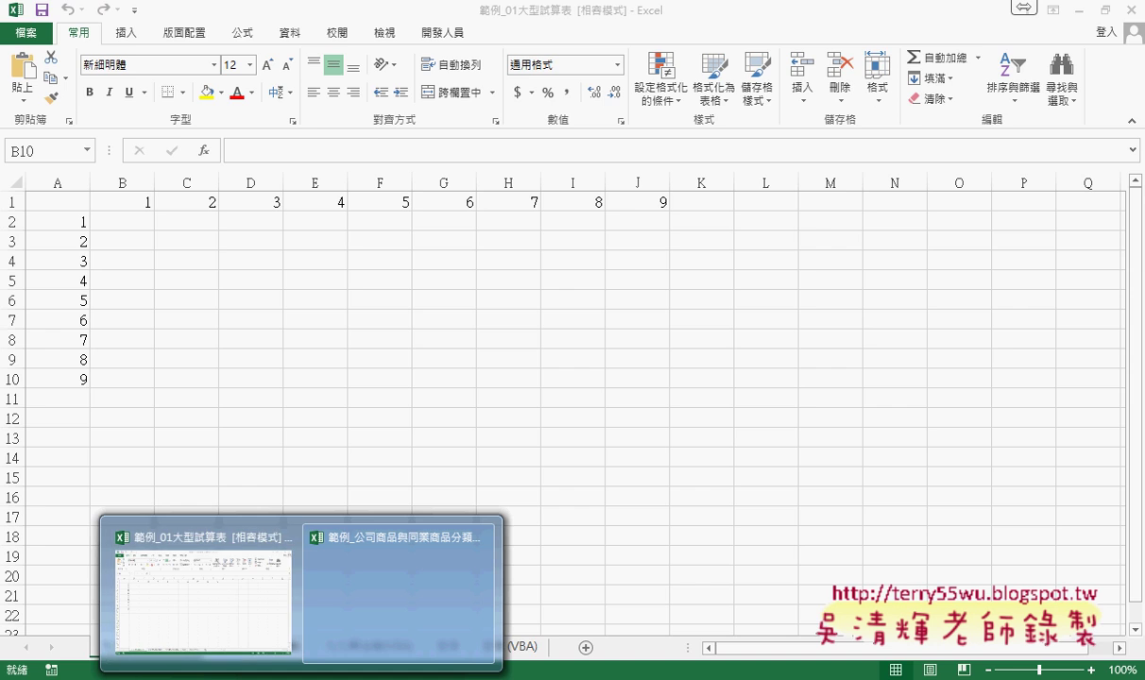
Read through the VBA code in the 程式碼 document, then switch to the 範例_計算儲存格中的資料數量 workbook
click(200, 661)
double_click(232, 220)
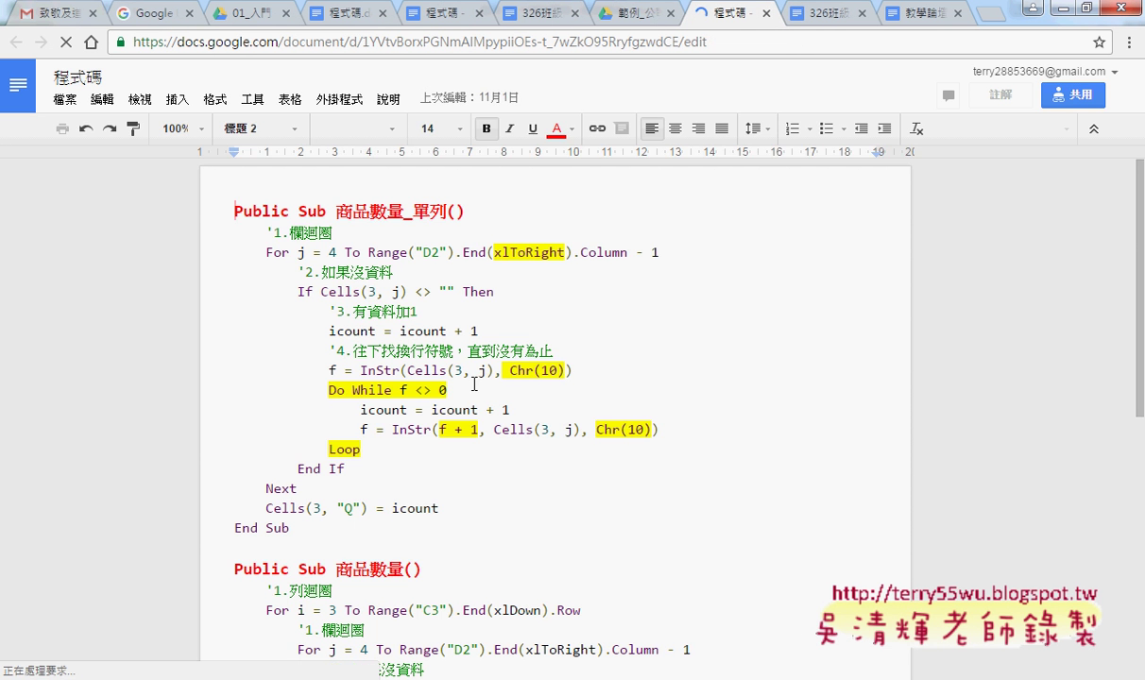
scroll(479, 399, down, 2)
scroll(480, 399, down, 3)
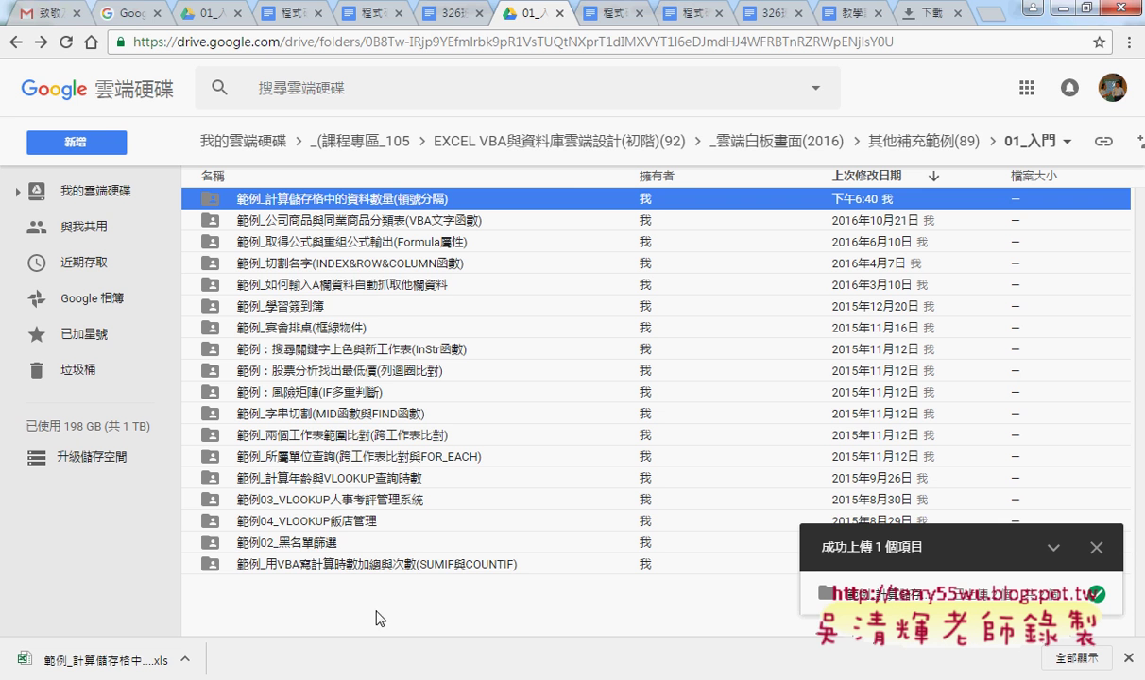
mouse_move(406, 678)
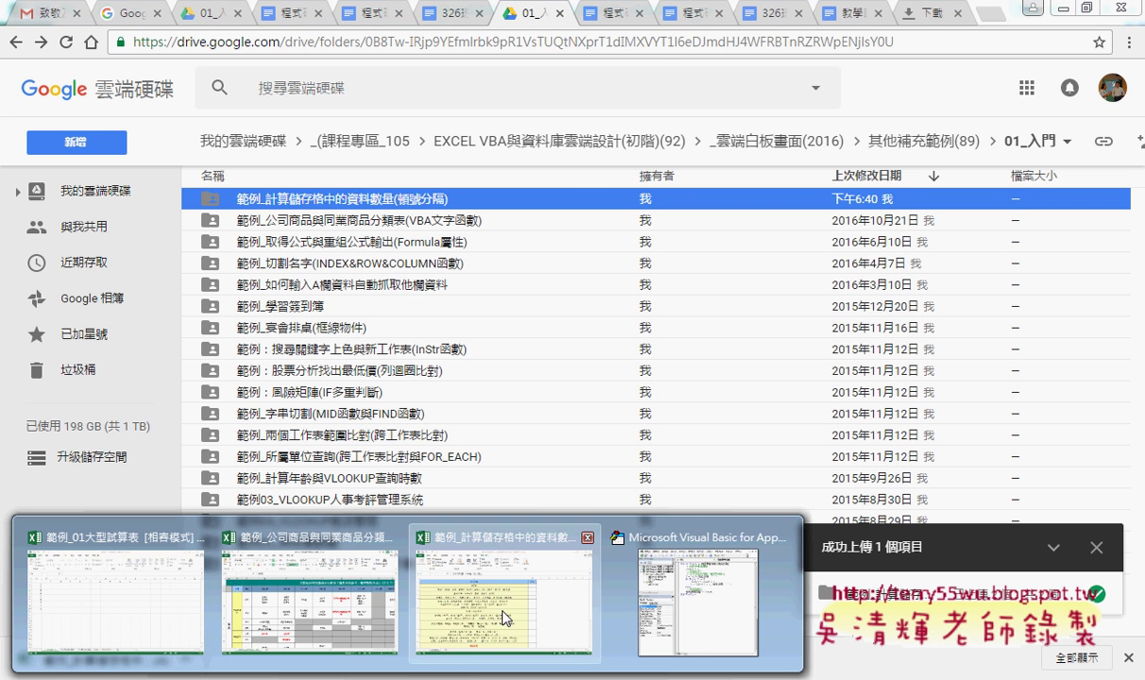
click(492, 595)
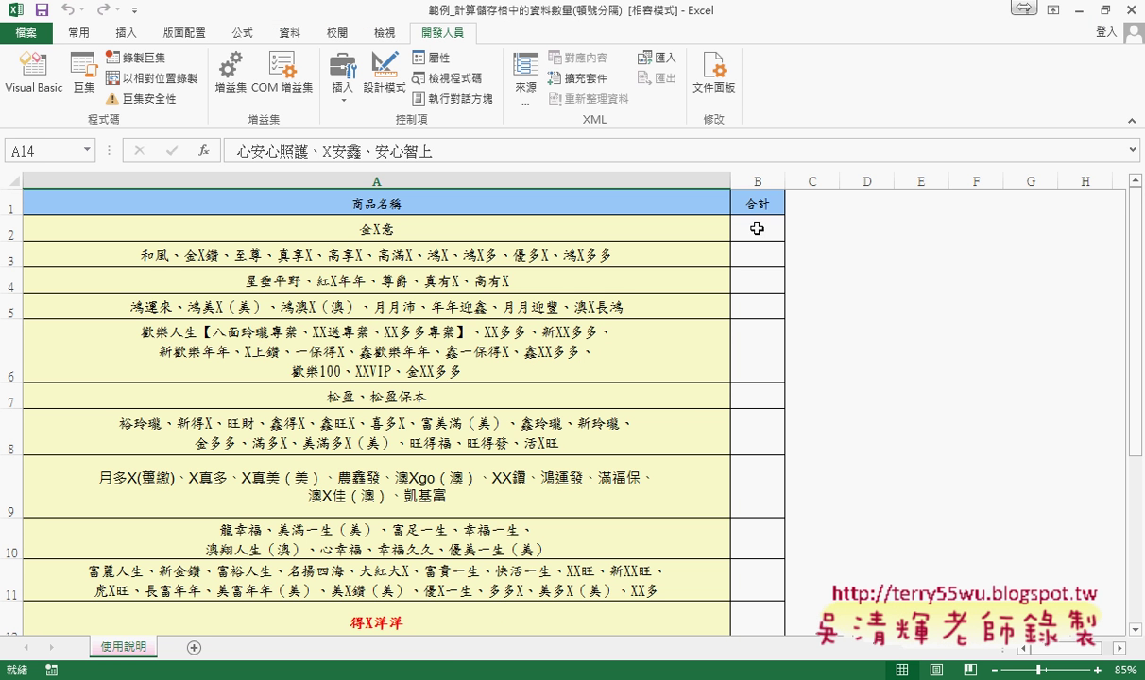
Open the Visual Basic editor and select all of Module1's 商品筆數函數 code
click(34, 80)
drag(739, 363, 652, 132)
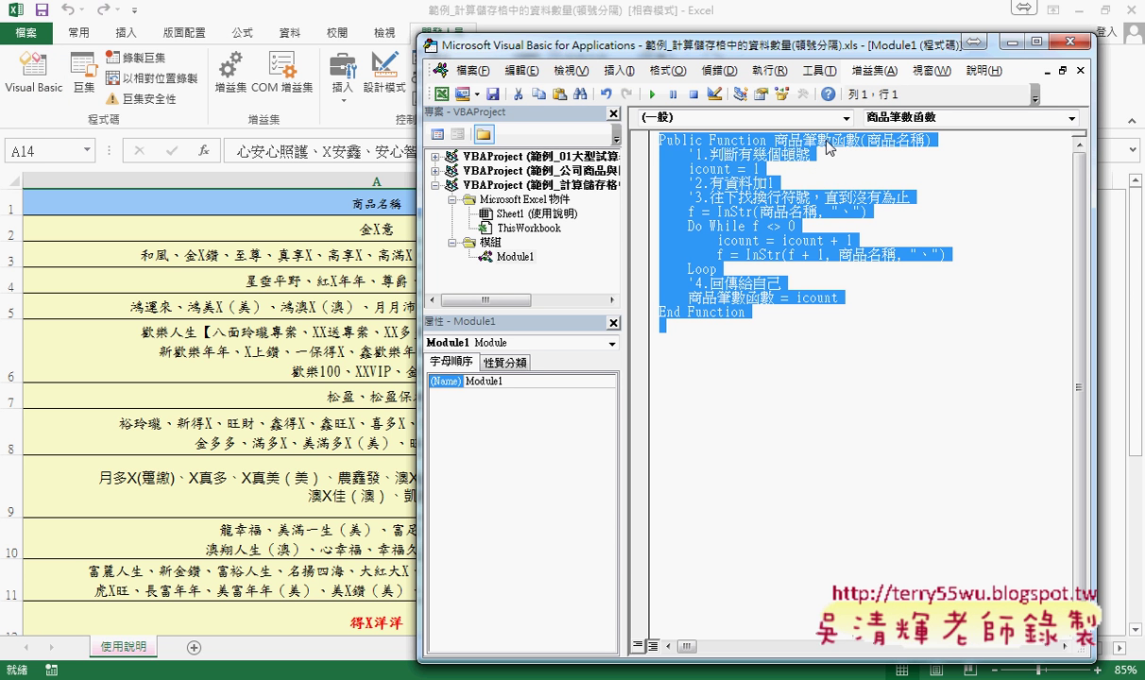
click(335, 307)
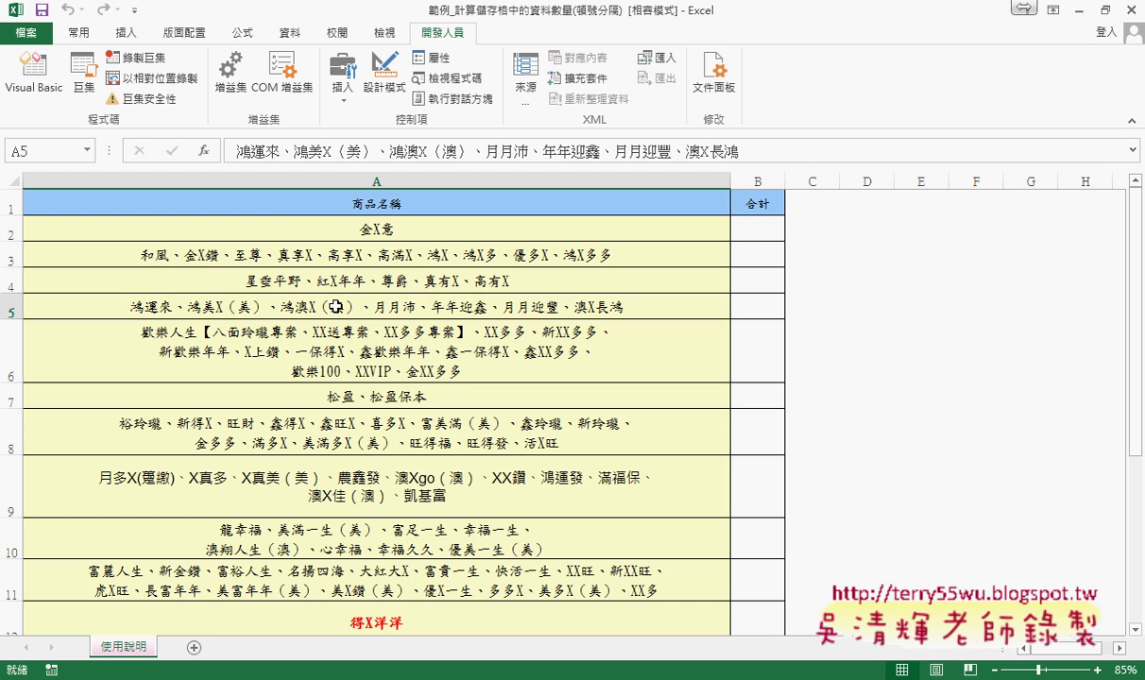
Enter 1 in B2 as the 合計 for the single product 金X意, then return to B2
click(734, 228)
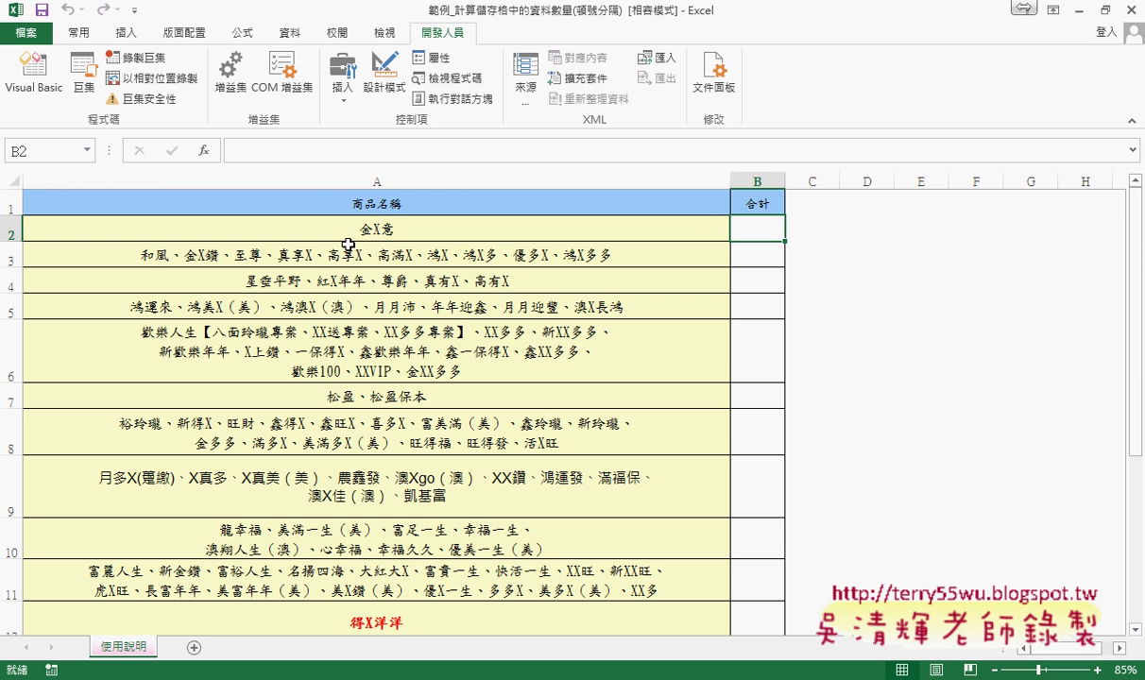
click(359, 225)
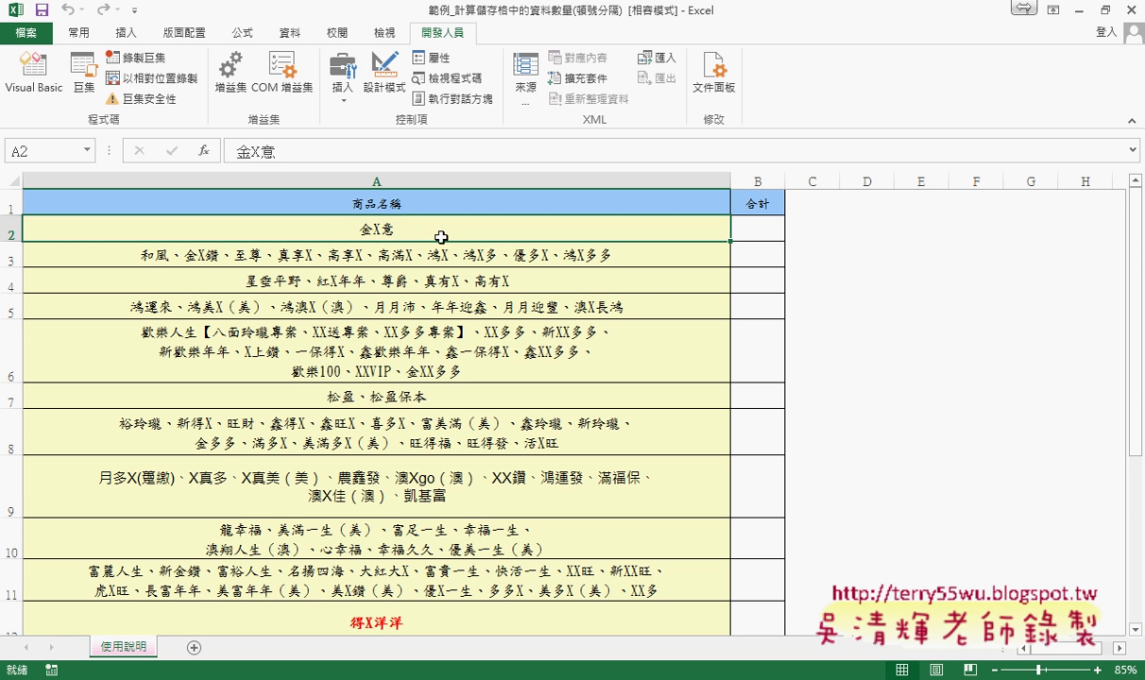
click(762, 235)
text(1)
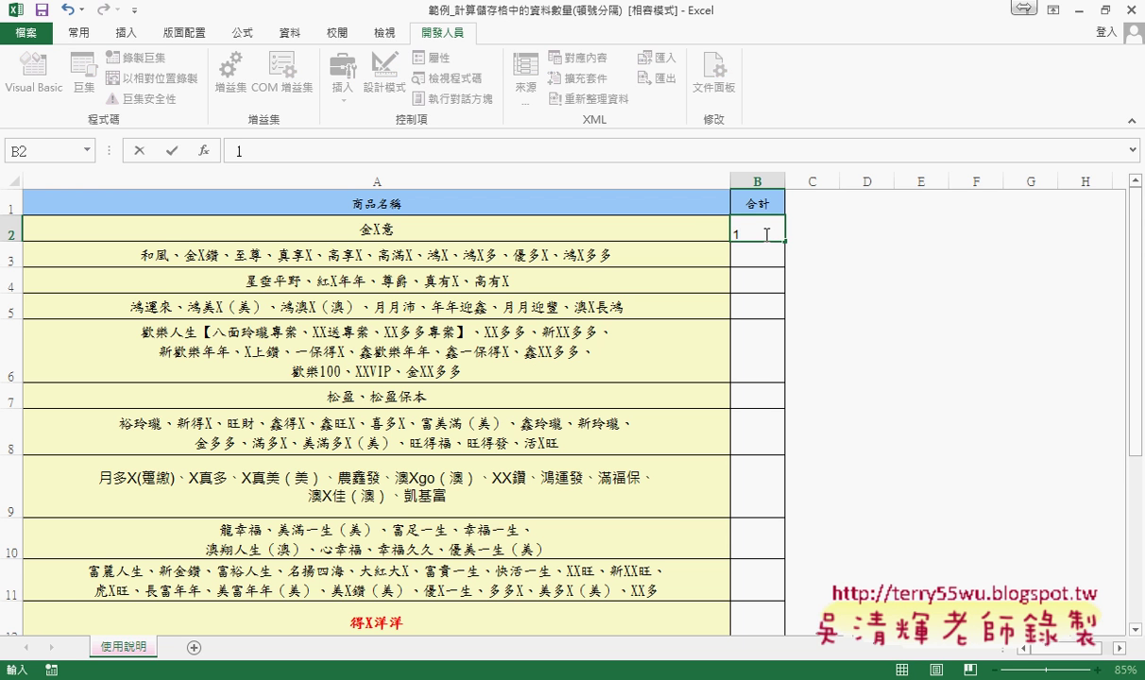
key(Return)
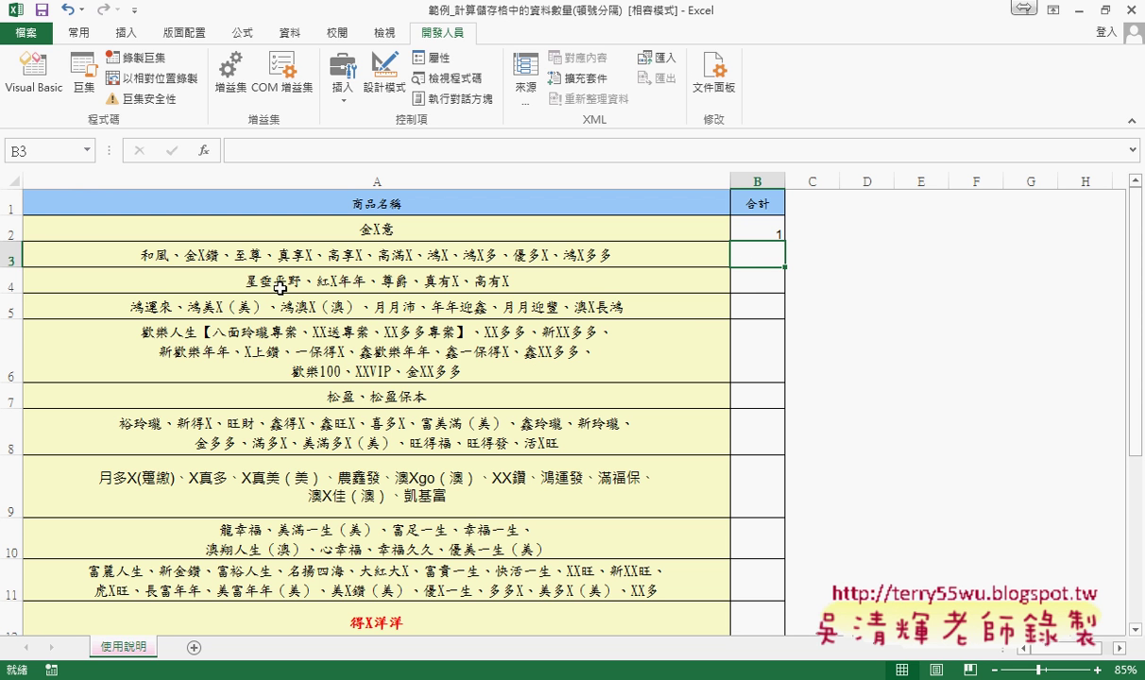
click(747, 291)
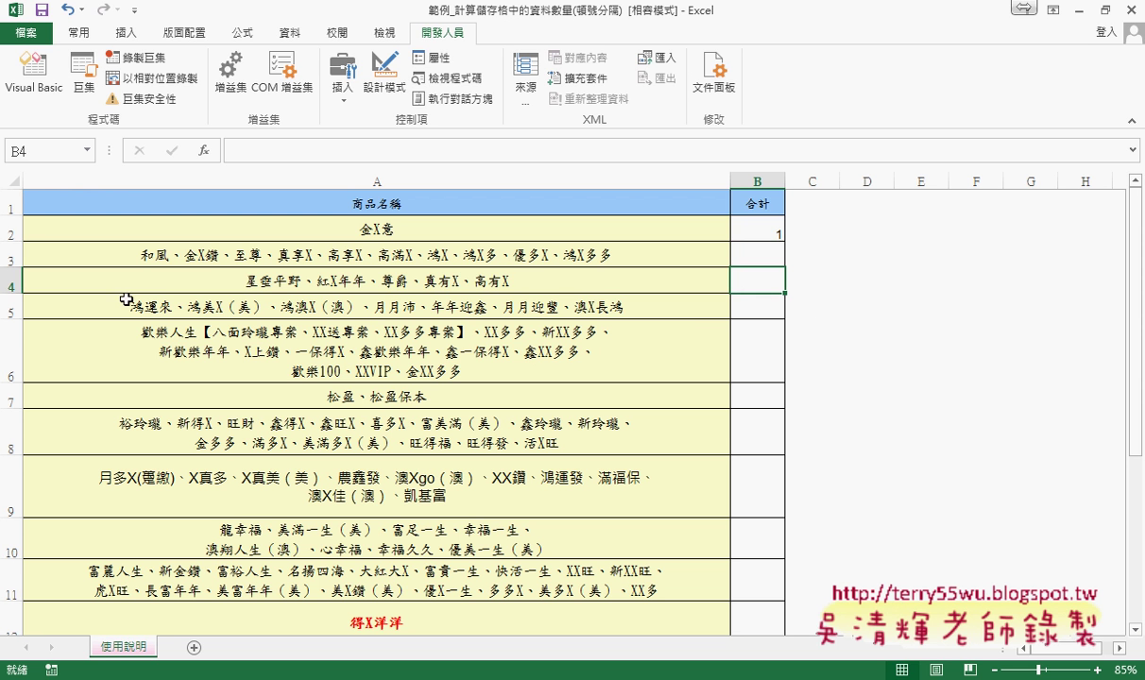
scroll(800, 497, down, 2)
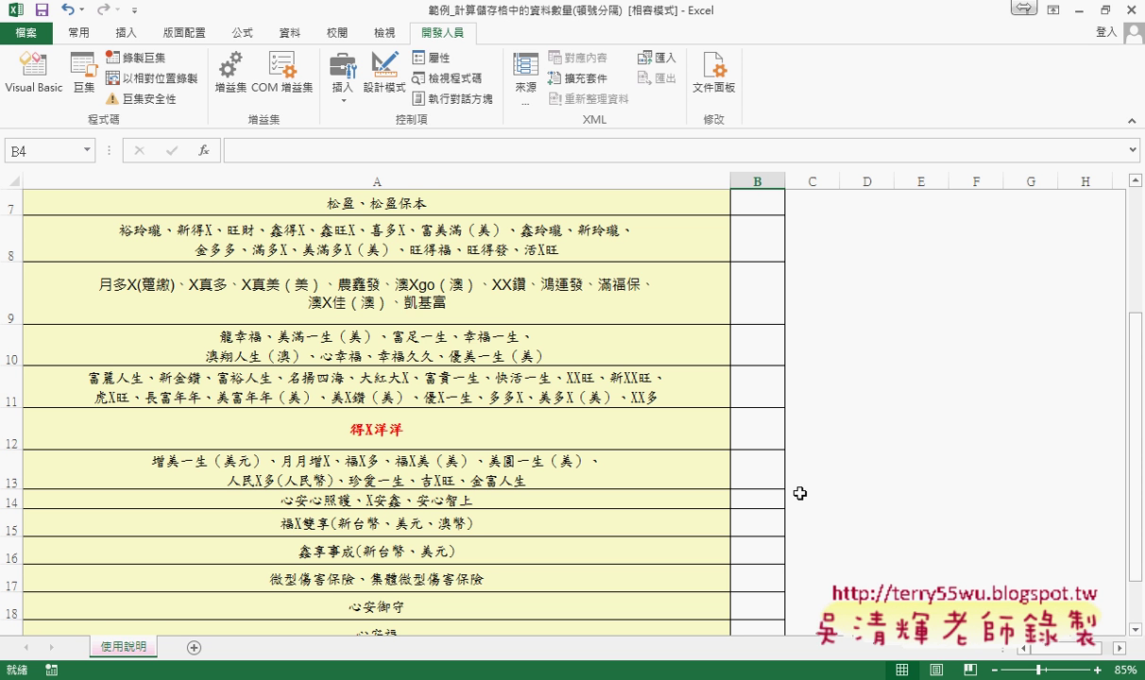
scroll(799, 493, up, 2)
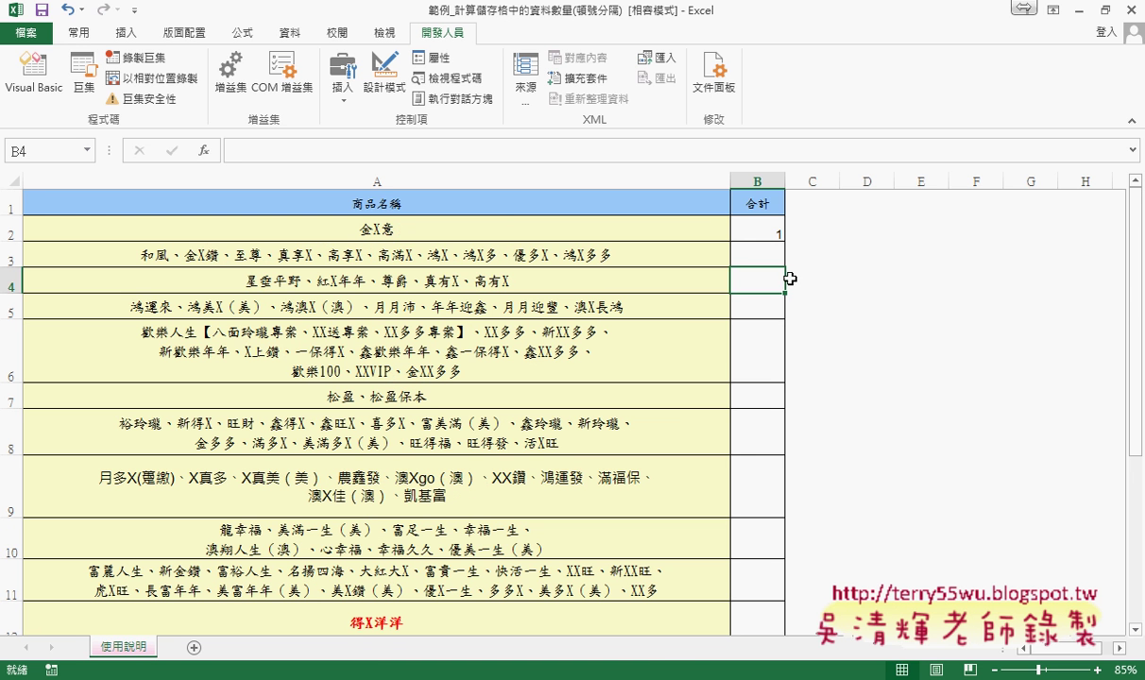
click(761, 229)
Insert =商品筆數函數(A2) from the 使用者定義 category into B2 and fill it down the 合計 column
click(206, 154)
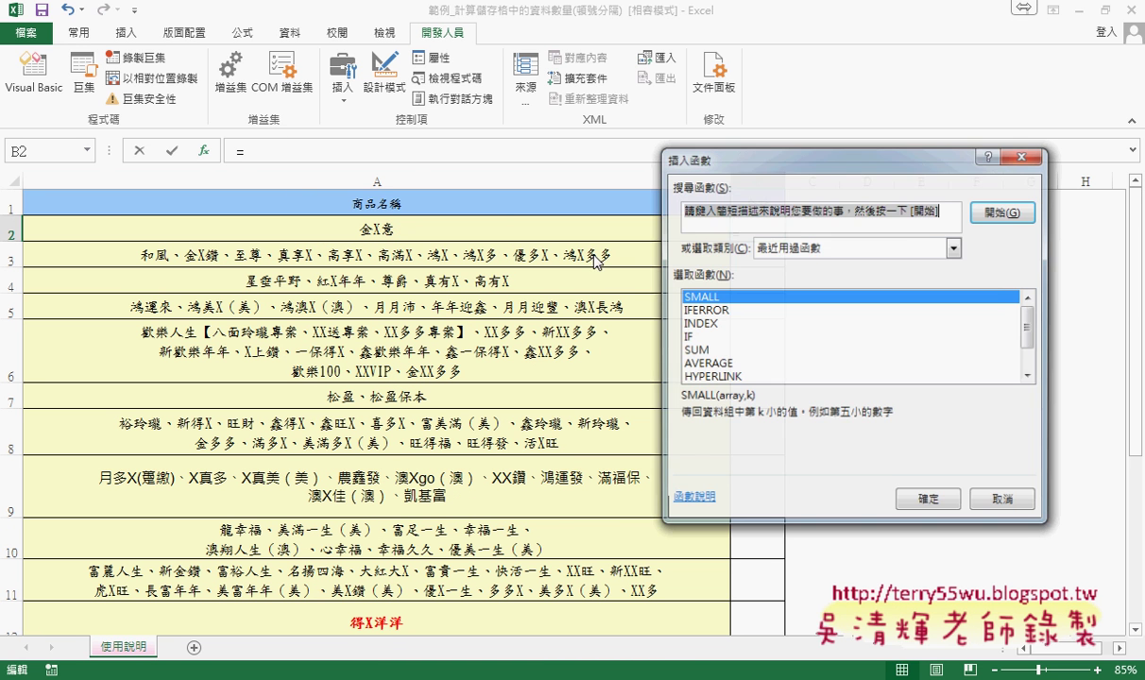
click(785, 249)
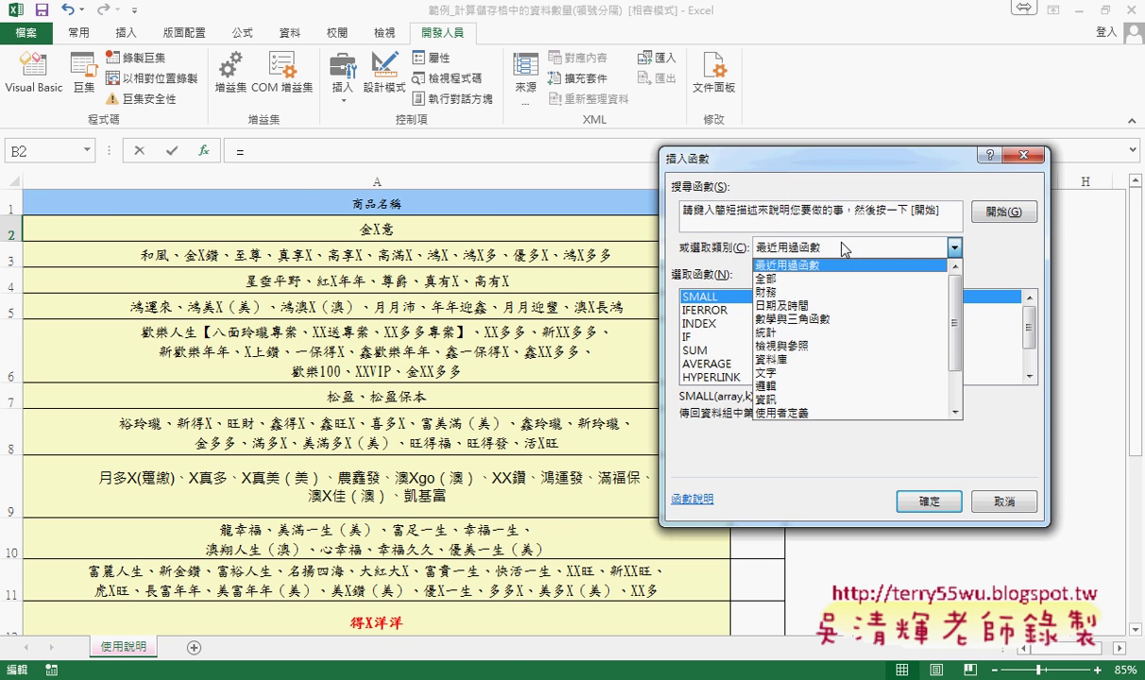
click(814, 413)
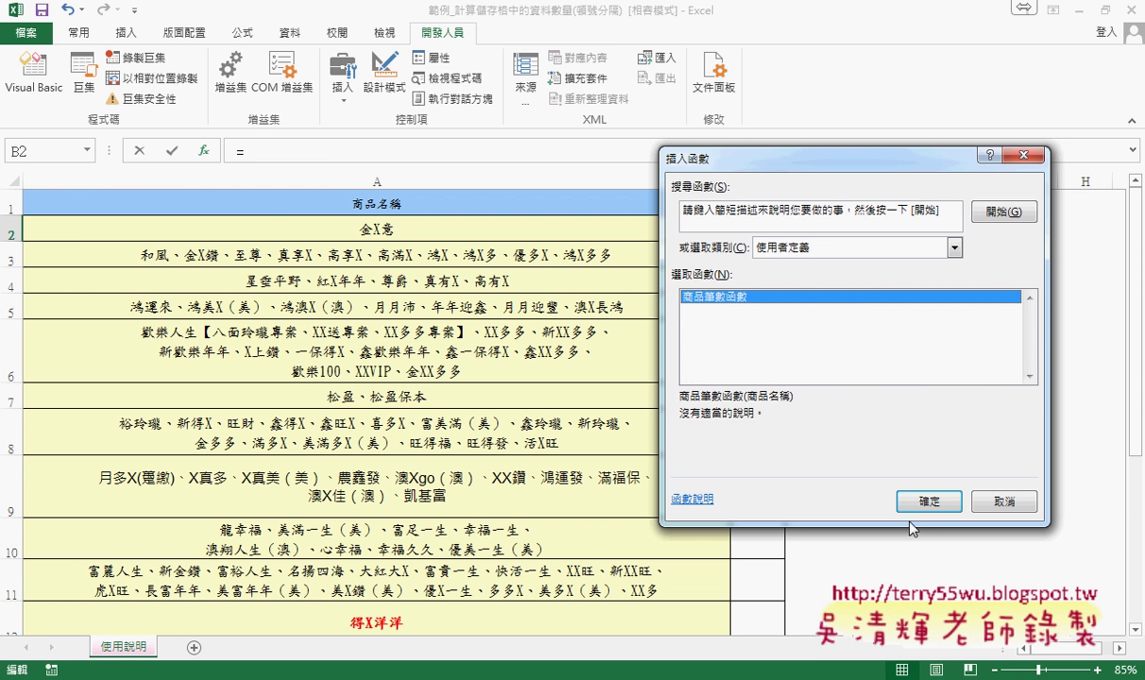
click(931, 501)
click(397, 231)
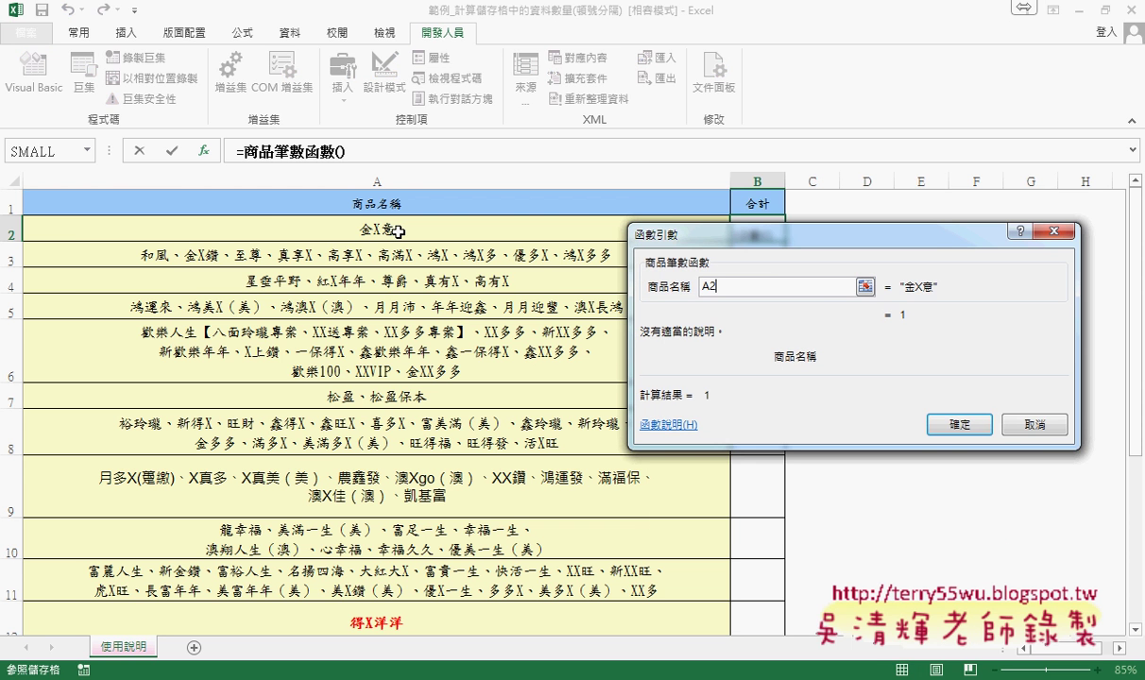
click(945, 430)
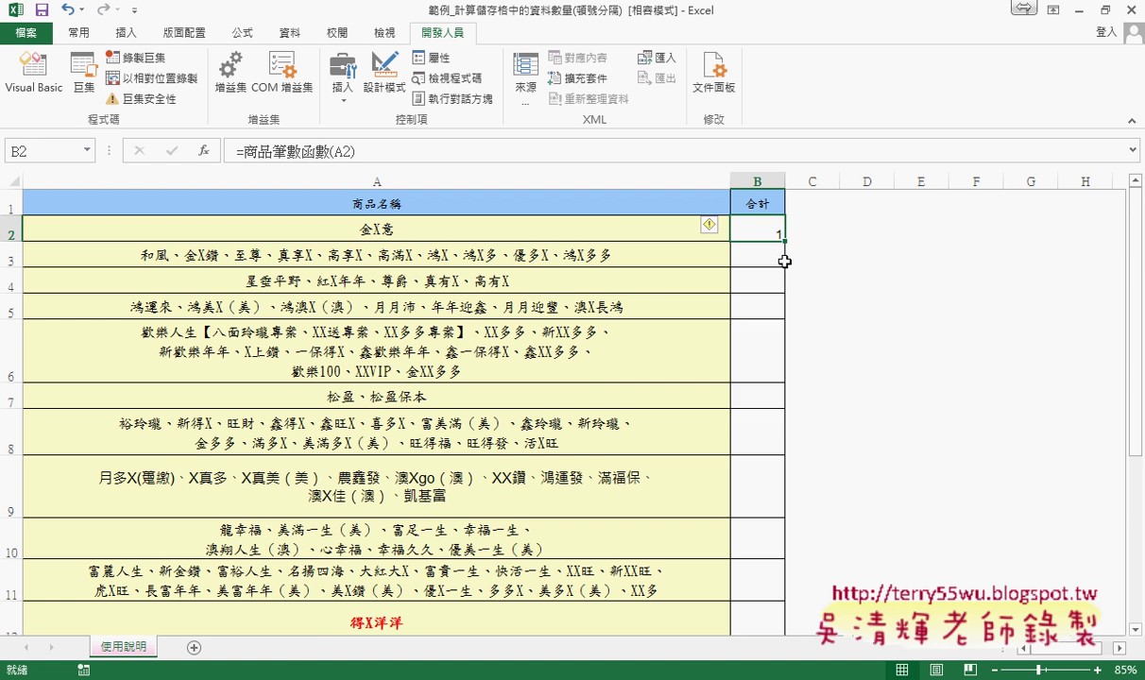
double_click(783, 242)
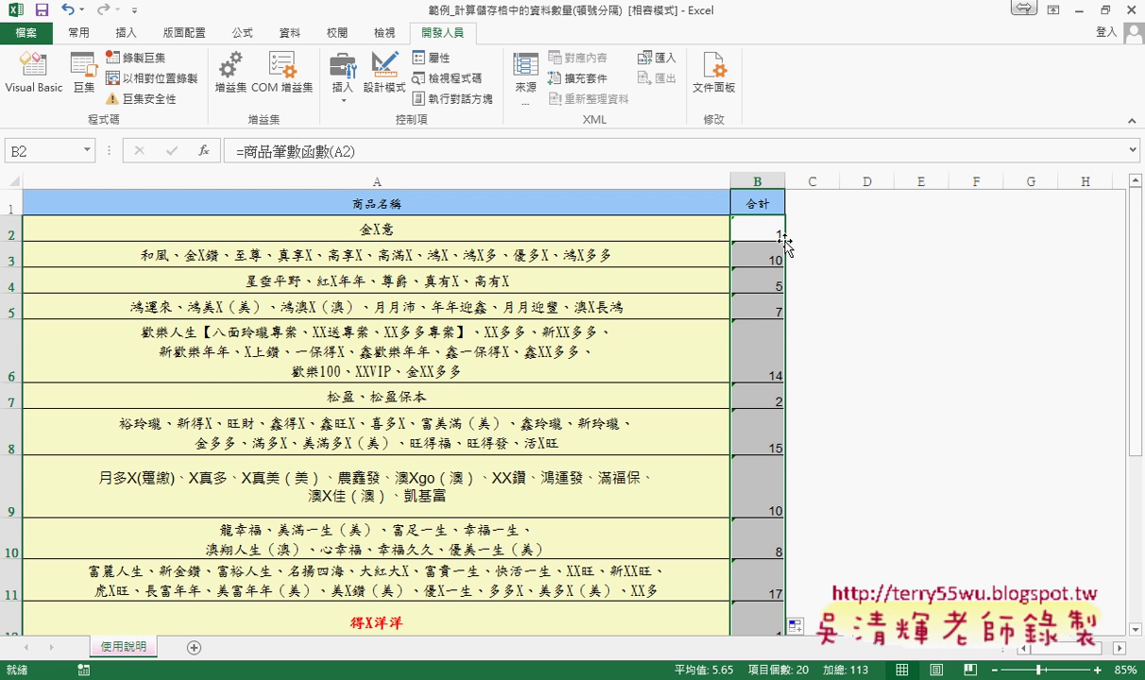
Delete the counts in B2:B12 and reselect cell B2
key(Delete)
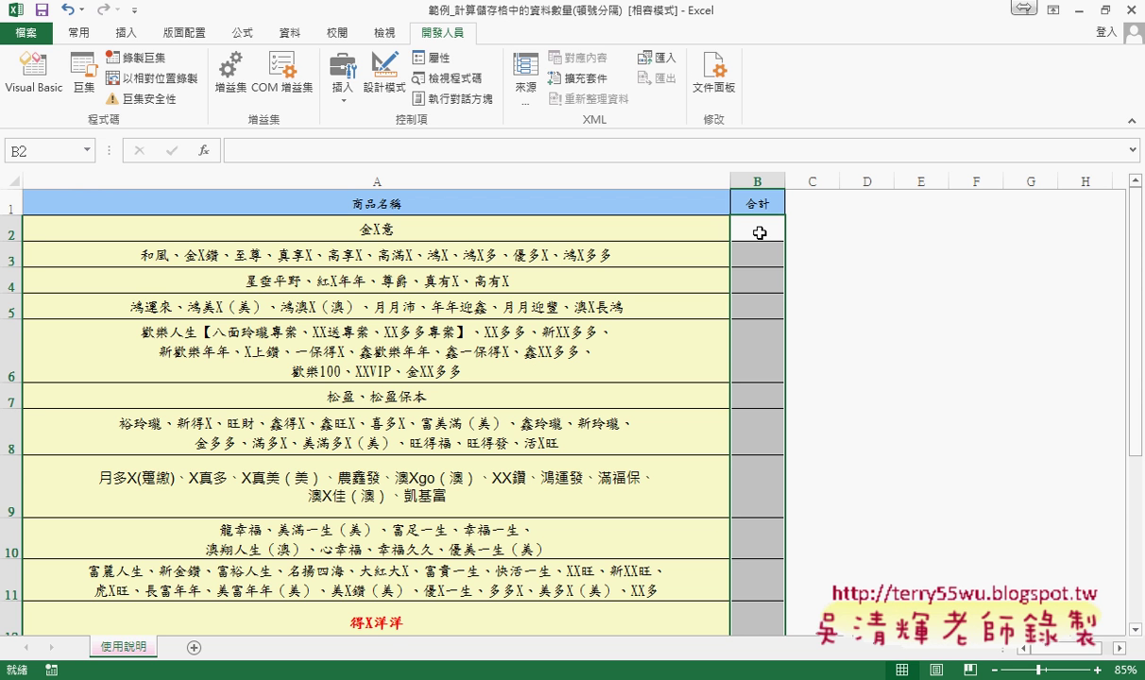
click(759, 232)
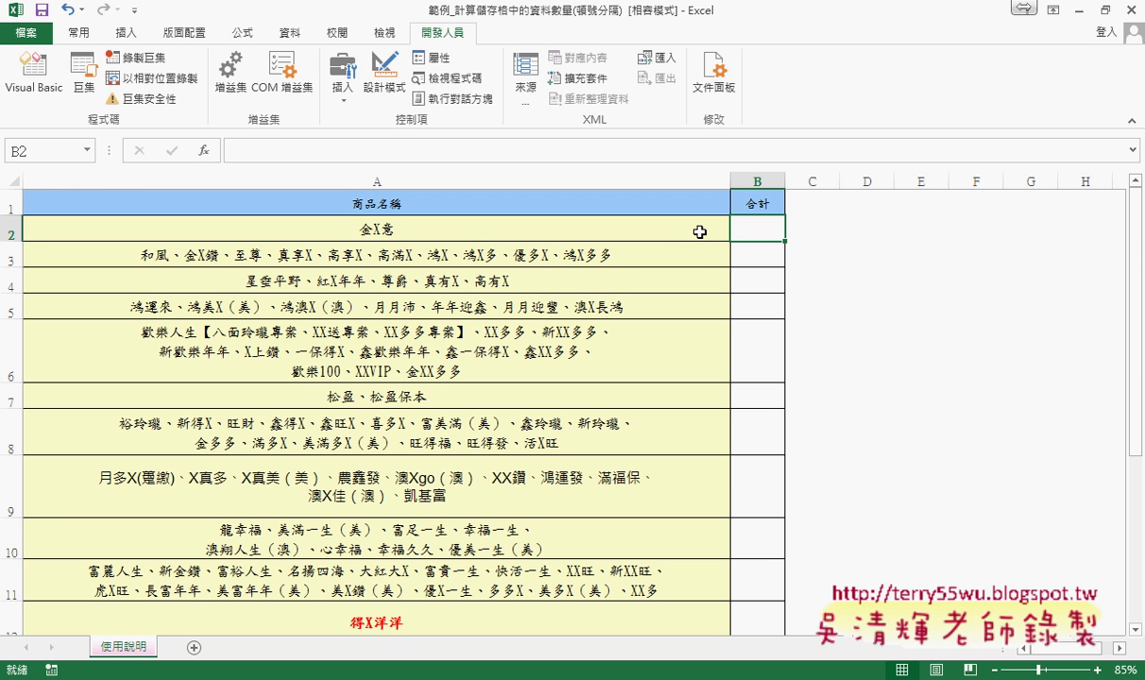
Open the Visual Basic editor and display Module1's 商品筆數函數 code
click(42, 84)
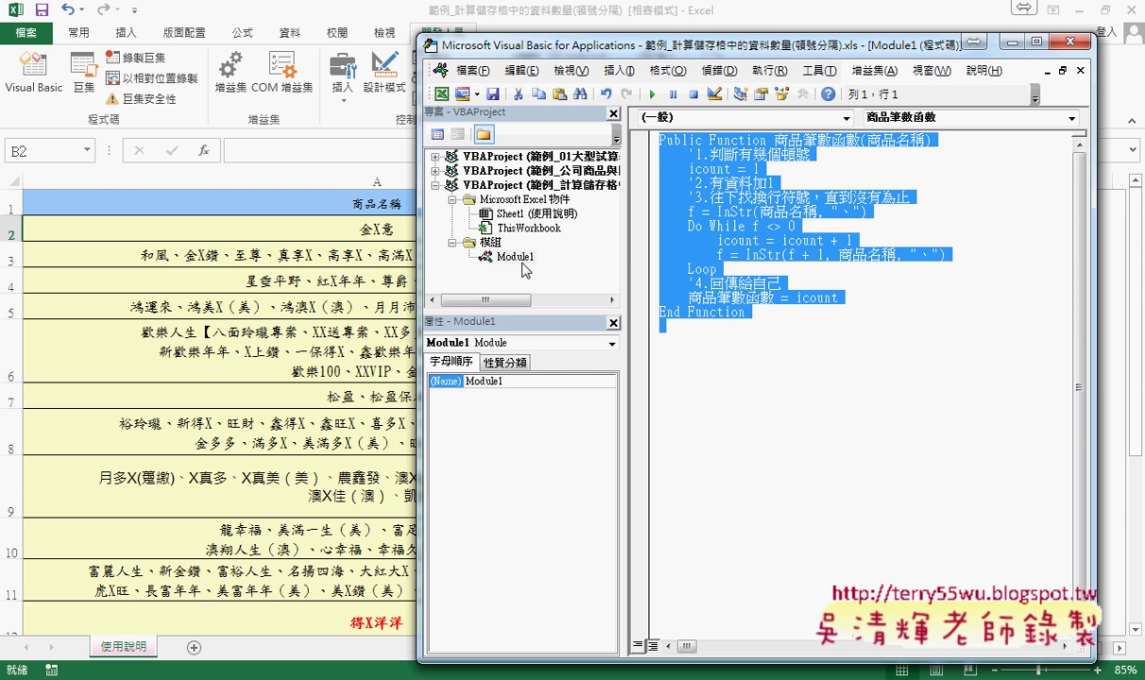
click(493, 253)
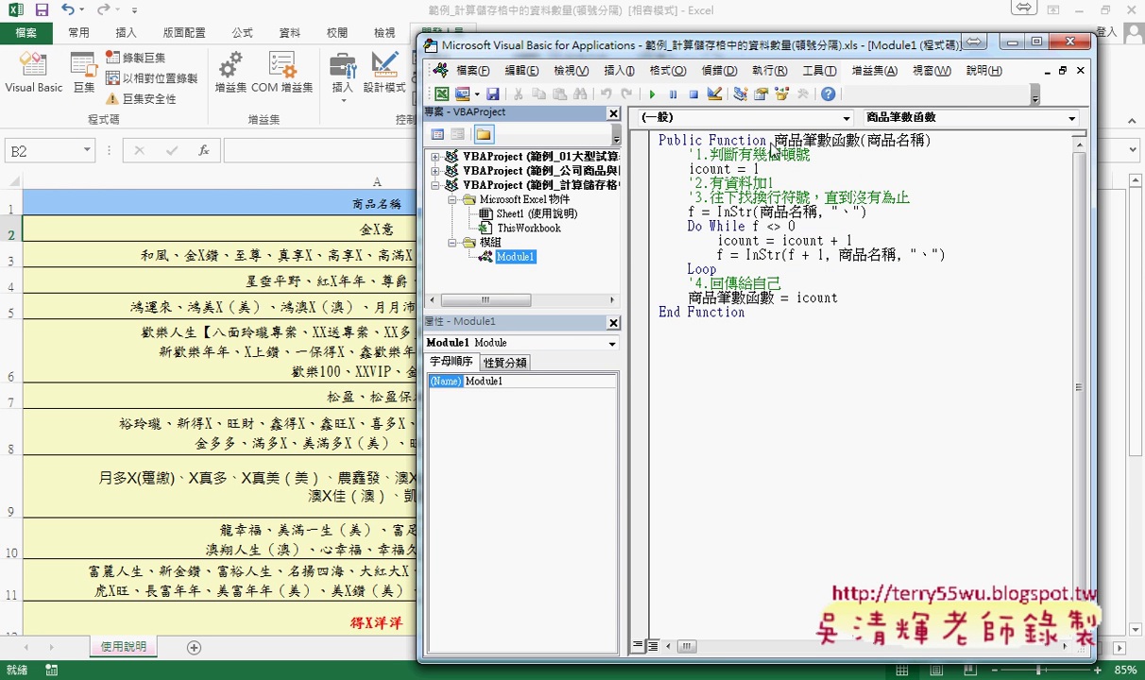
click(739, 206)
key(ctrl+a)
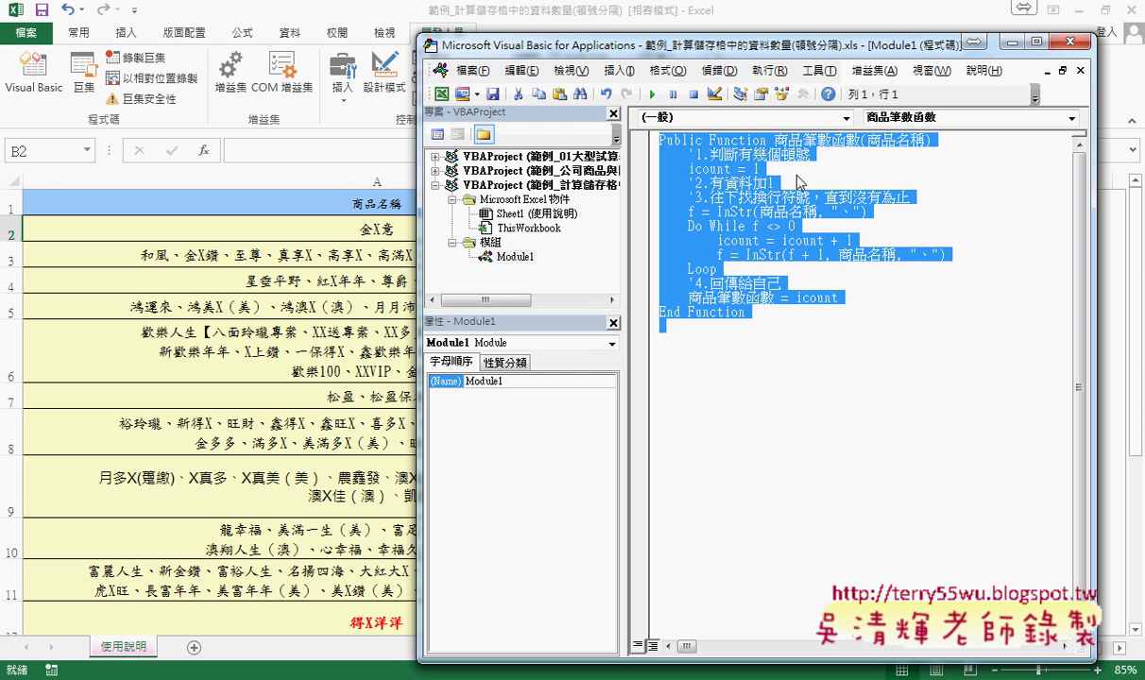
drag(798, 52, 805, 46)
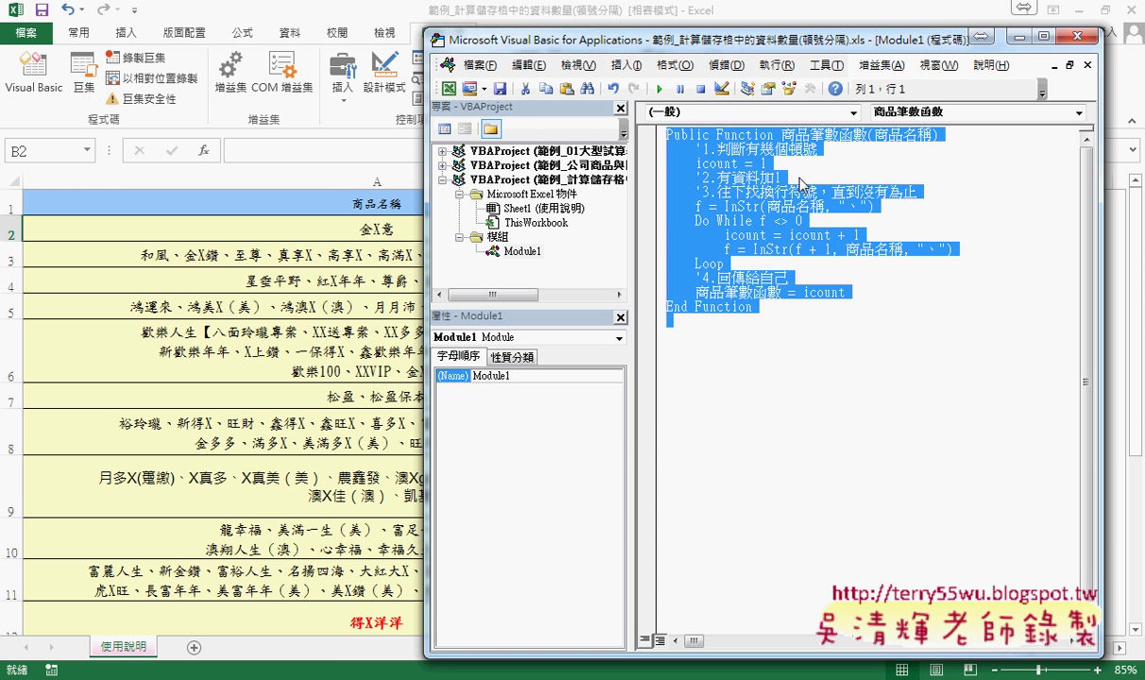
click(799, 178)
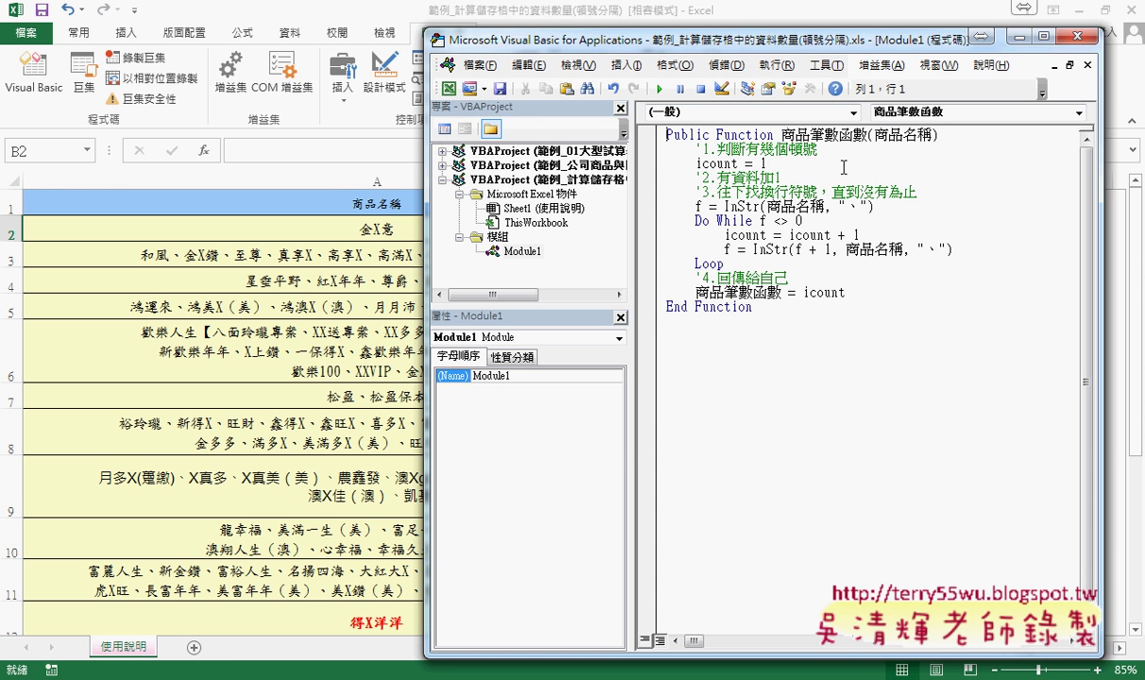
Highlight the function name, the 商品名稱 parameter and the InStr call in the code
drag(780, 135, 866, 138)
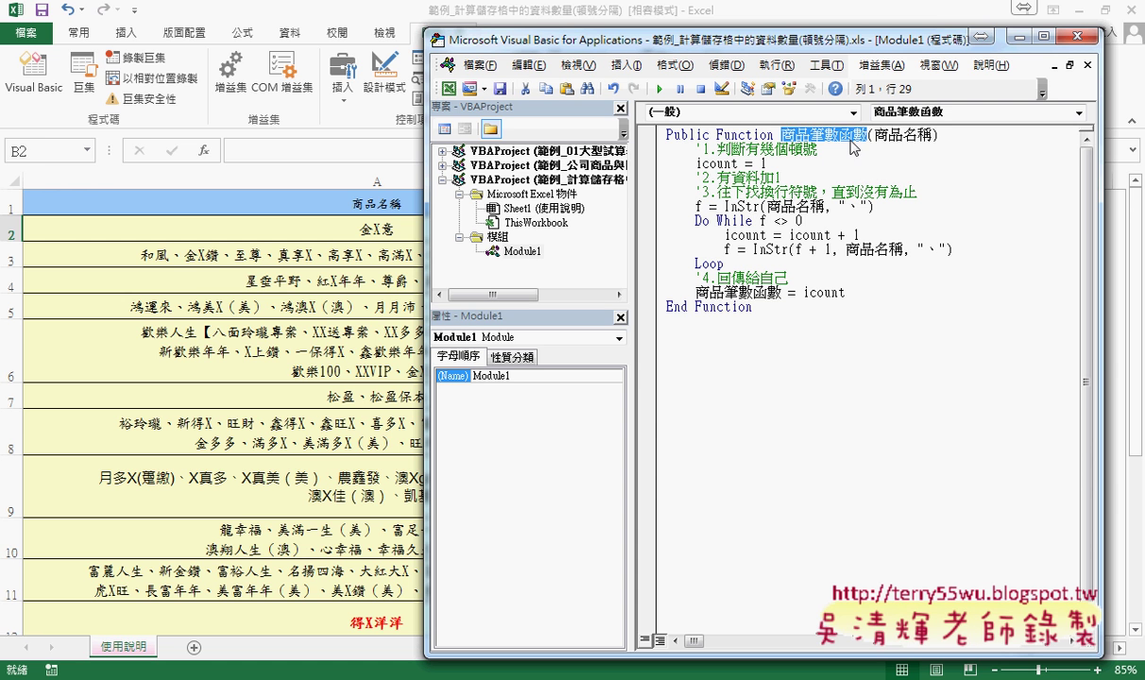
drag(875, 135, 932, 135)
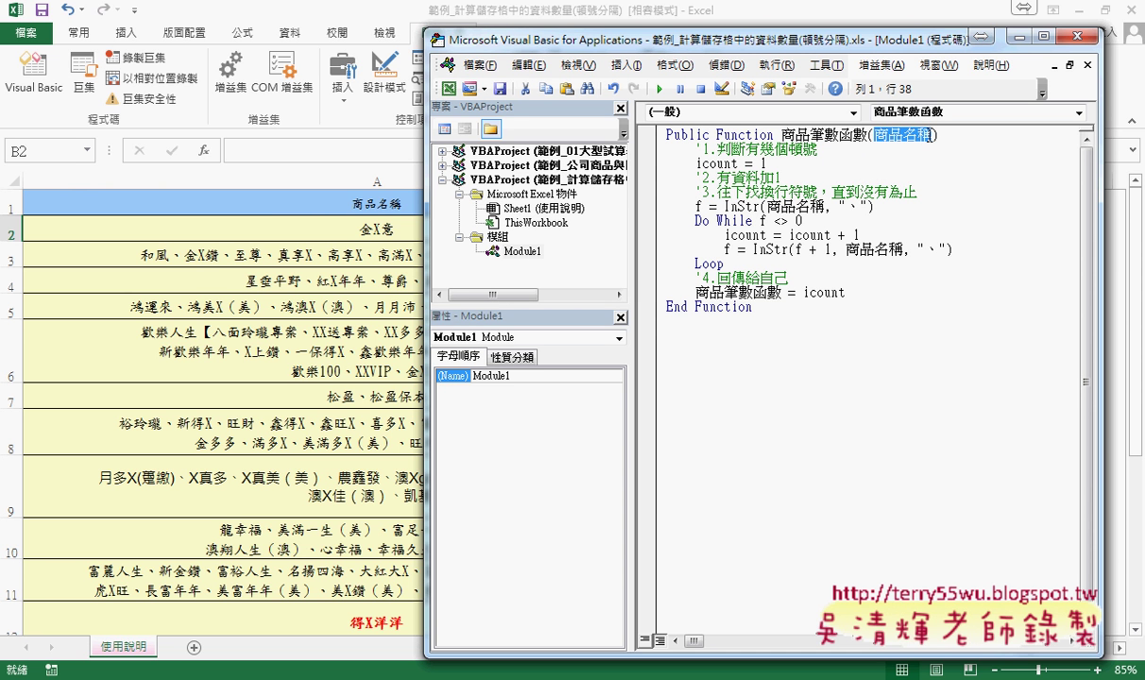
drag(819, 42, 891, 45)
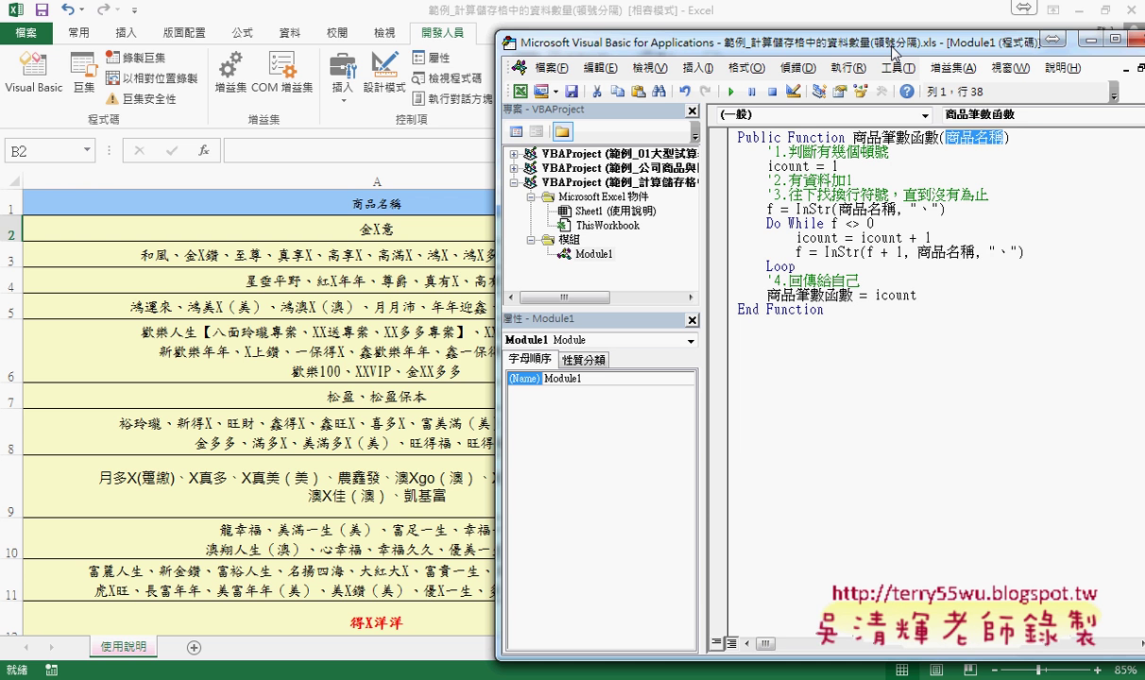
drag(794, 208, 832, 213)
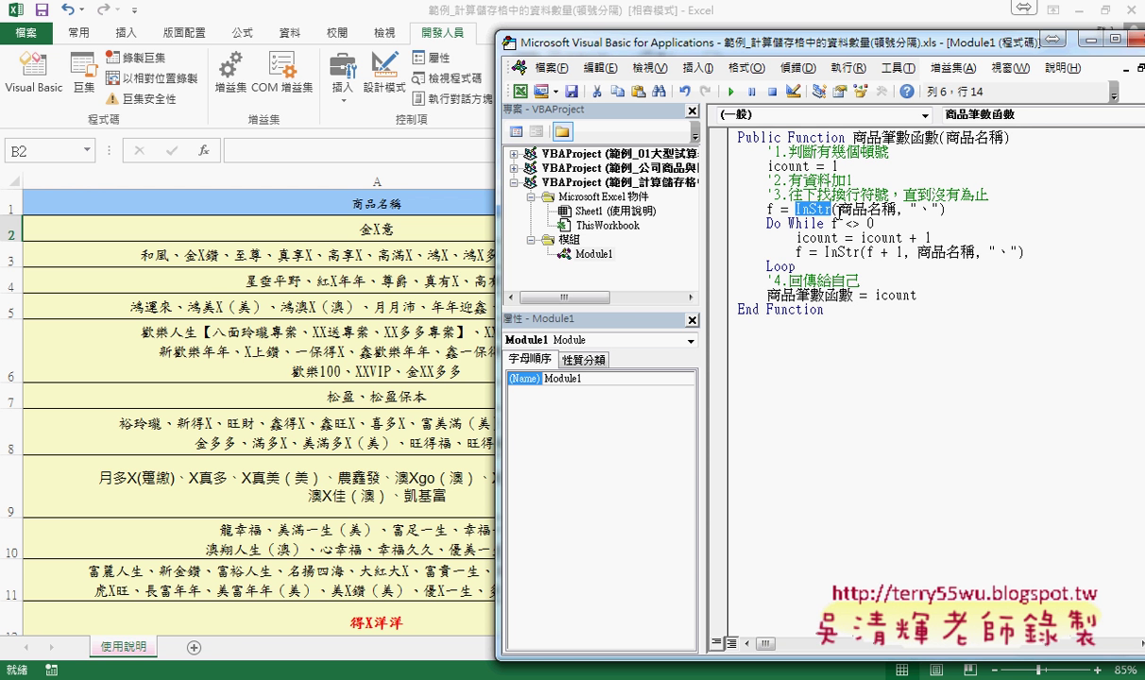
drag(838, 213, 942, 209)
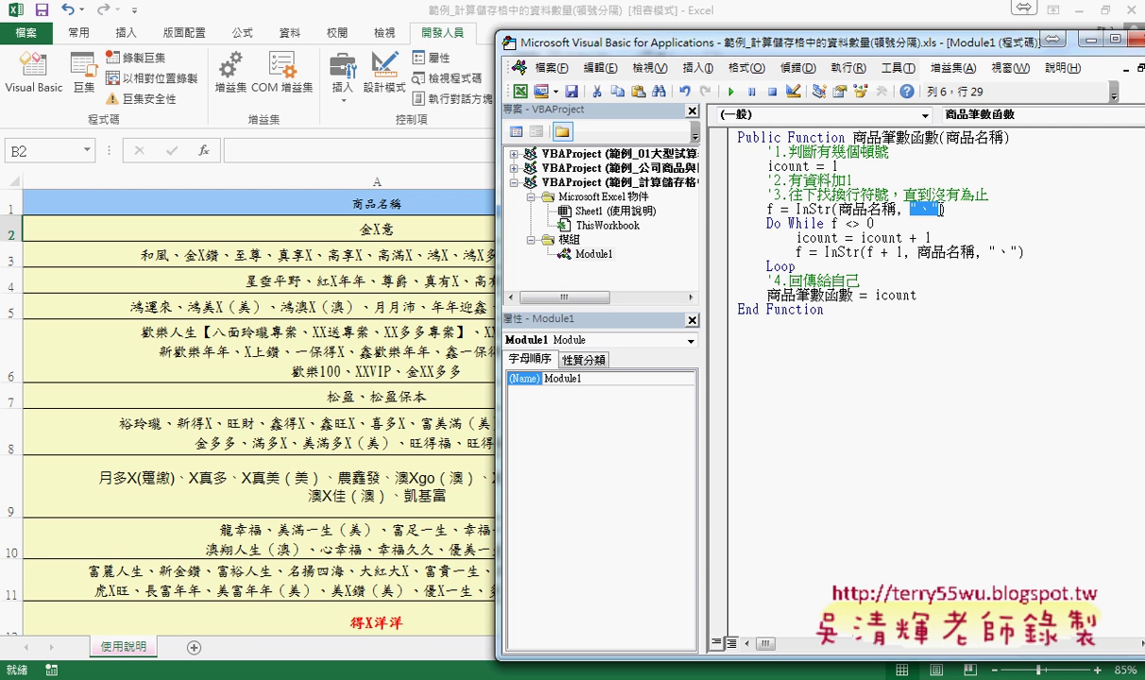
drag(831, 209, 766, 209)
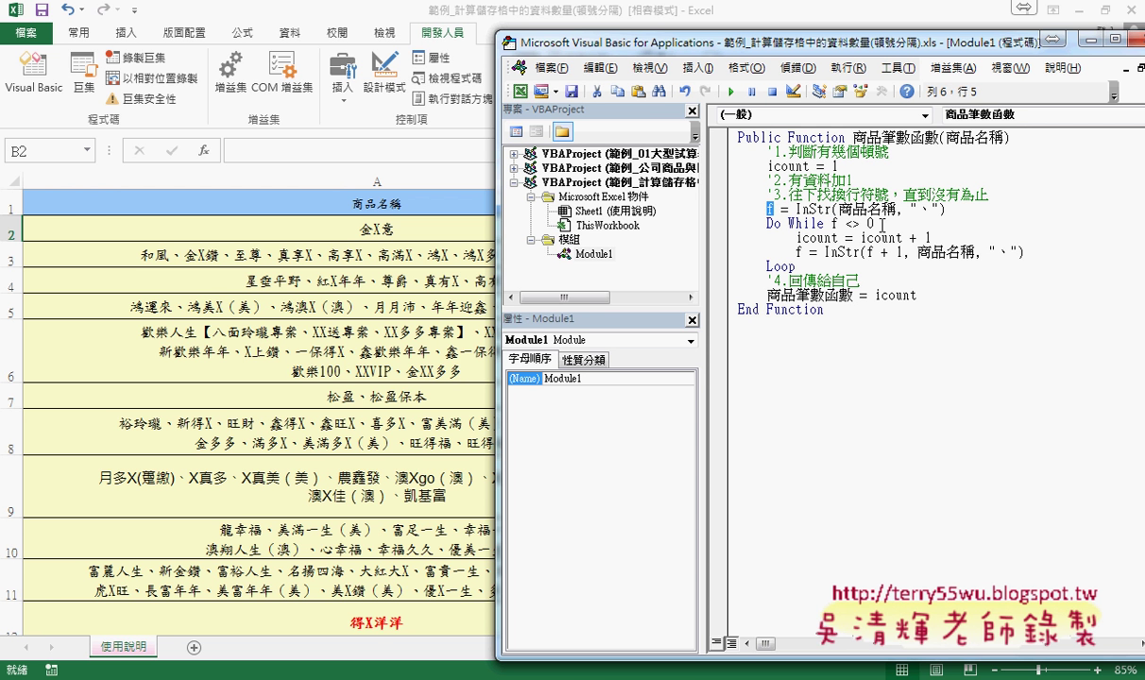
drag(945, 210, 766, 209)
drag(766, 166, 810, 166)
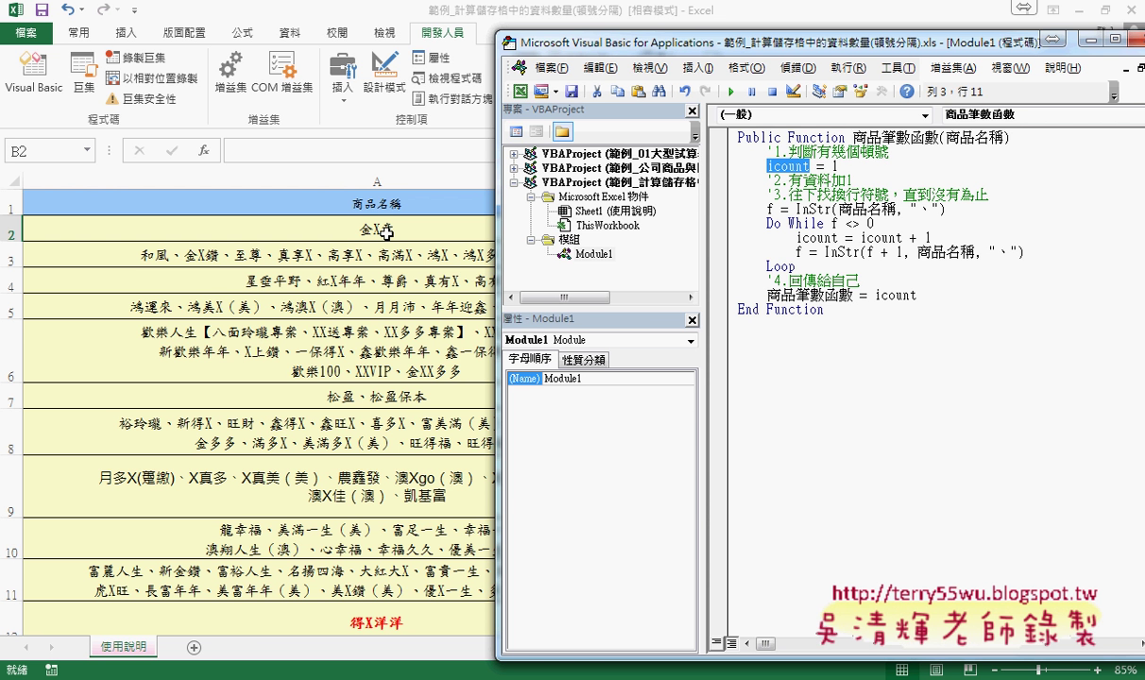
double_click(772, 224)
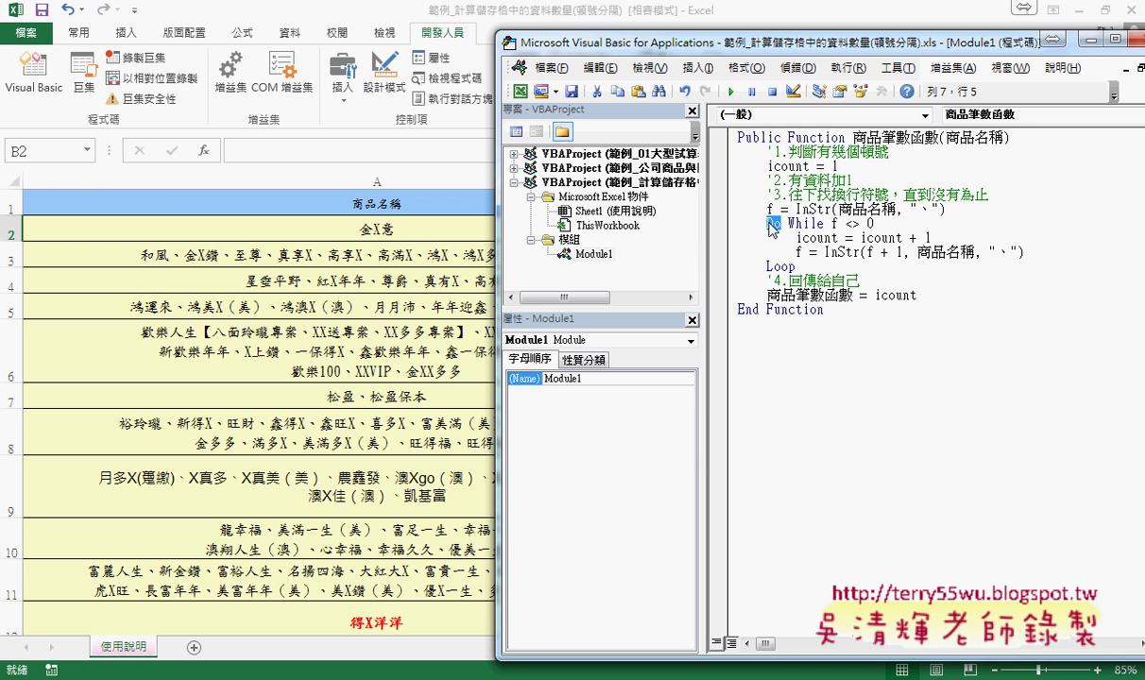
drag(771, 226, 793, 224)
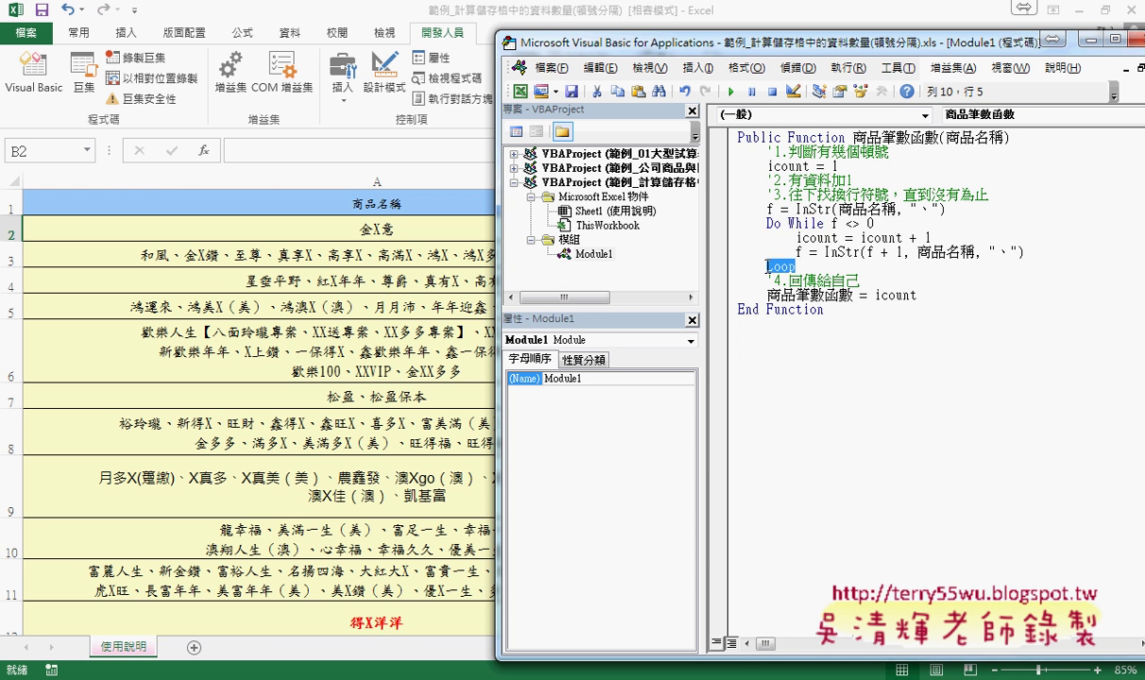
double_click(794, 224)
drag(791, 225, 766, 225)
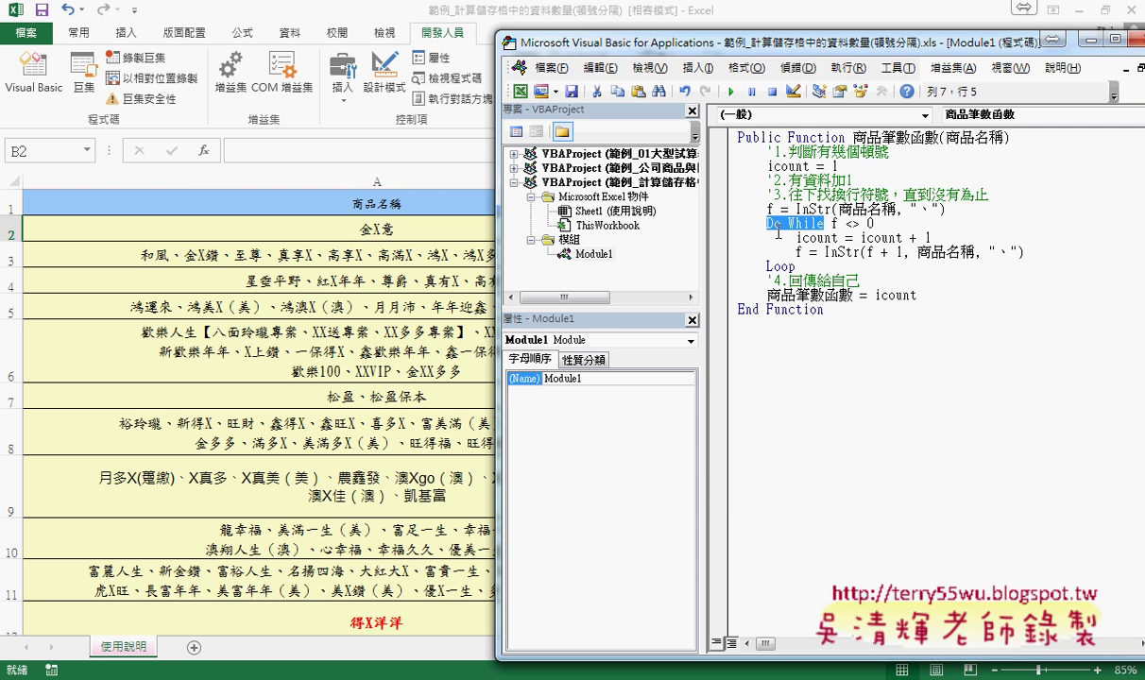
drag(831, 223, 874, 224)
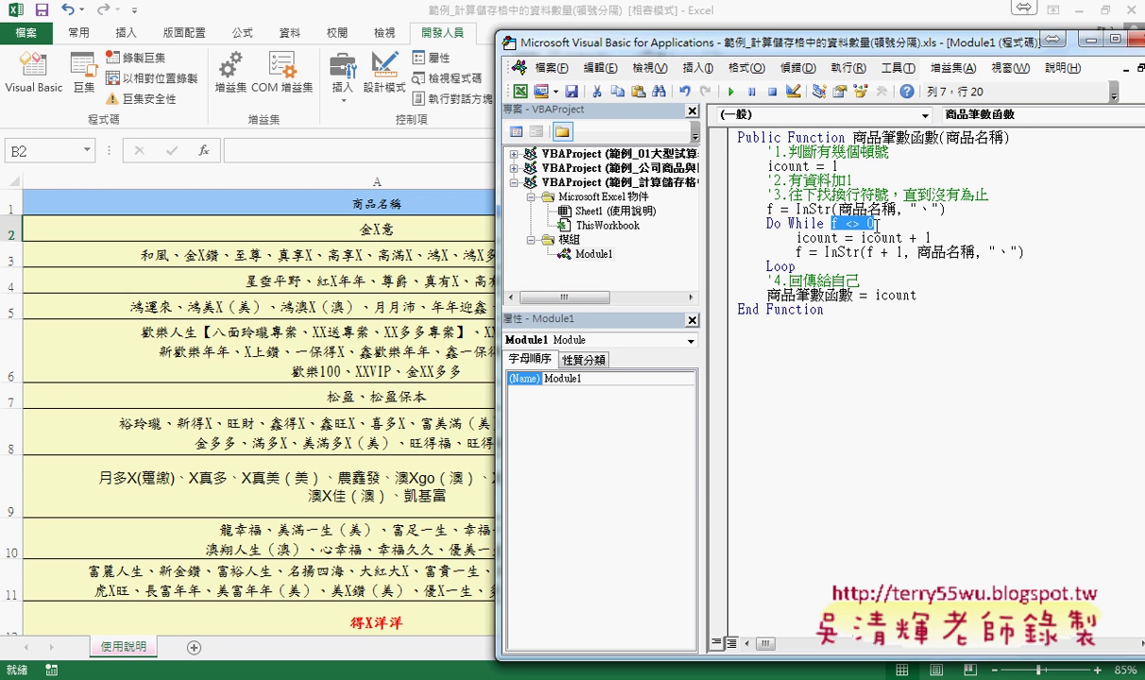
drag(1025, 252, 722, 244)
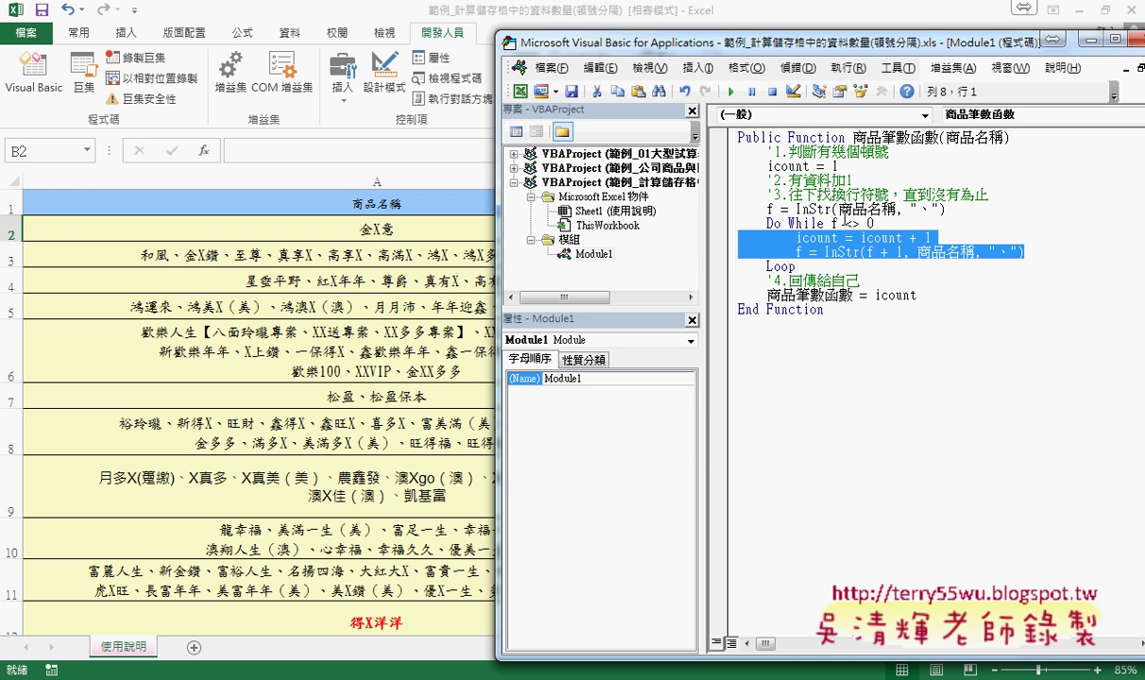
drag(831, 223, 873, 224)
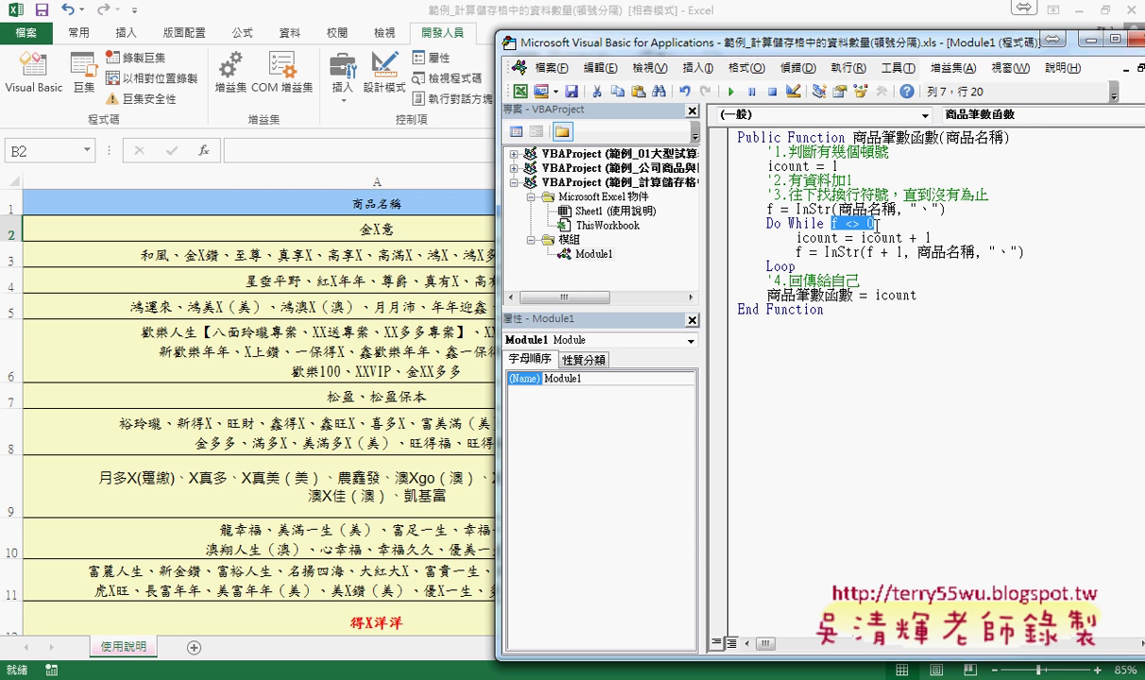
drag(1026, 252, 722, 231)
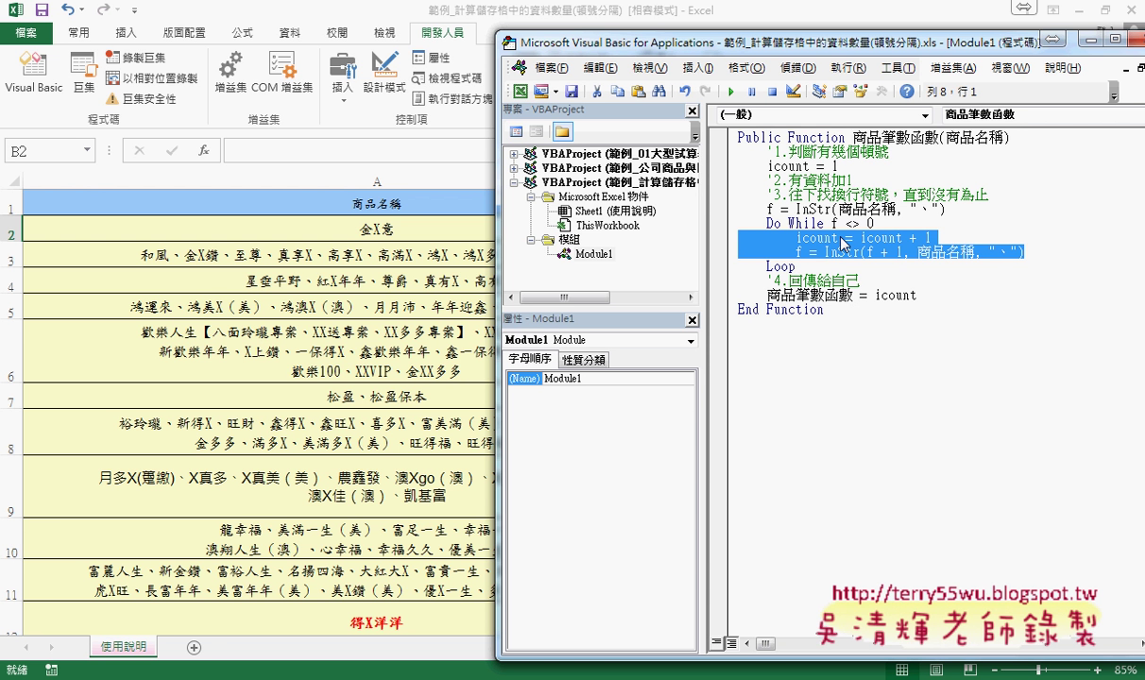
drag(795, 209, 949, 209)
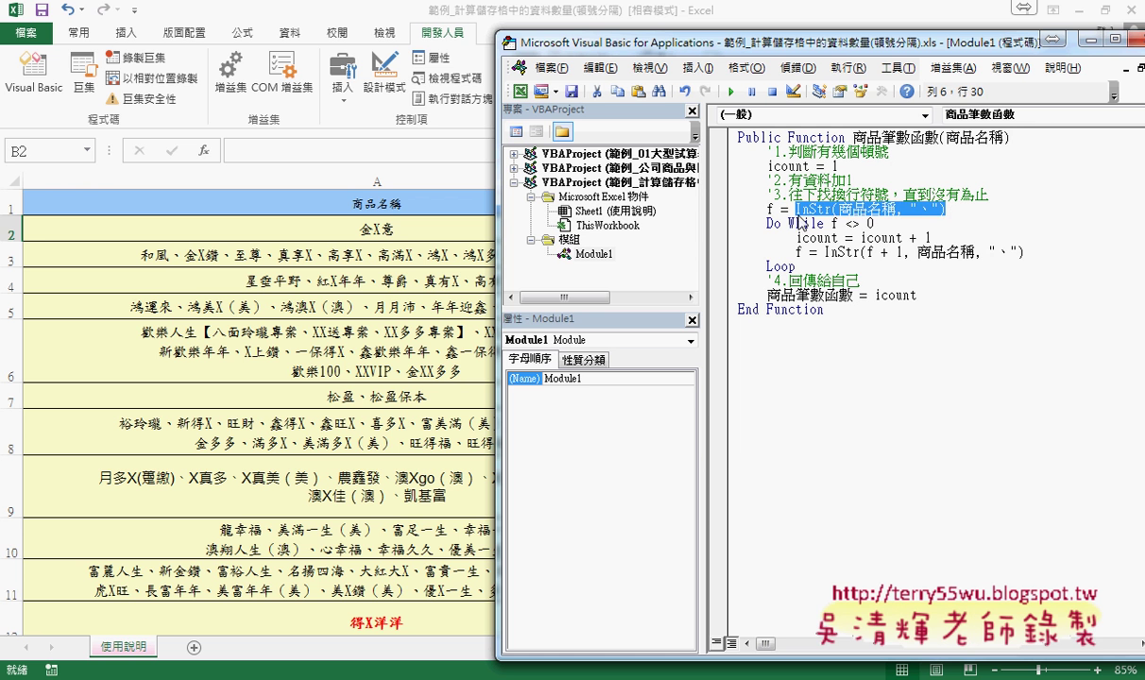
click(732, 200)
double_click(771, 208)
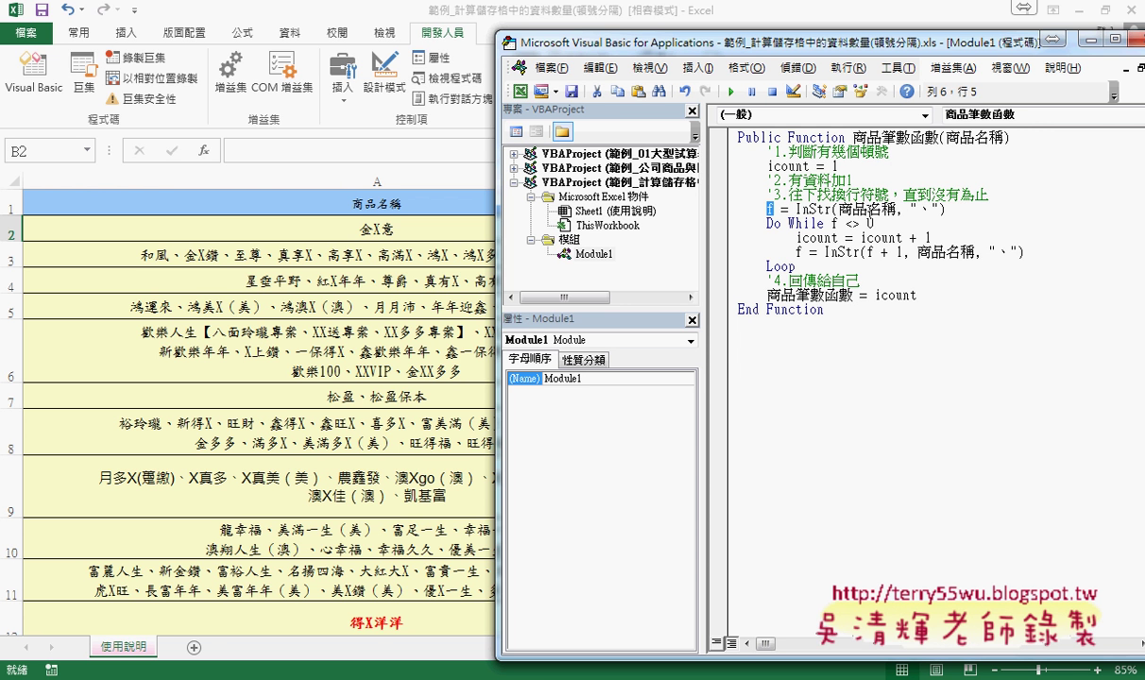
drag(943, 210, 796, 209)
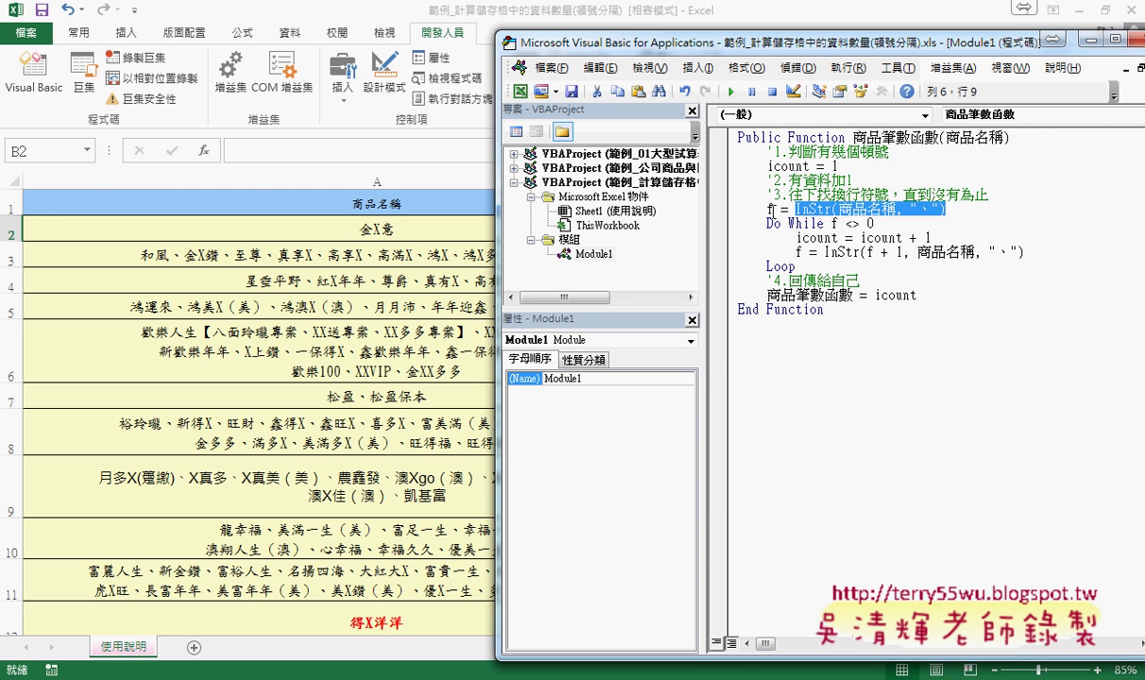
double_click(770, 209)
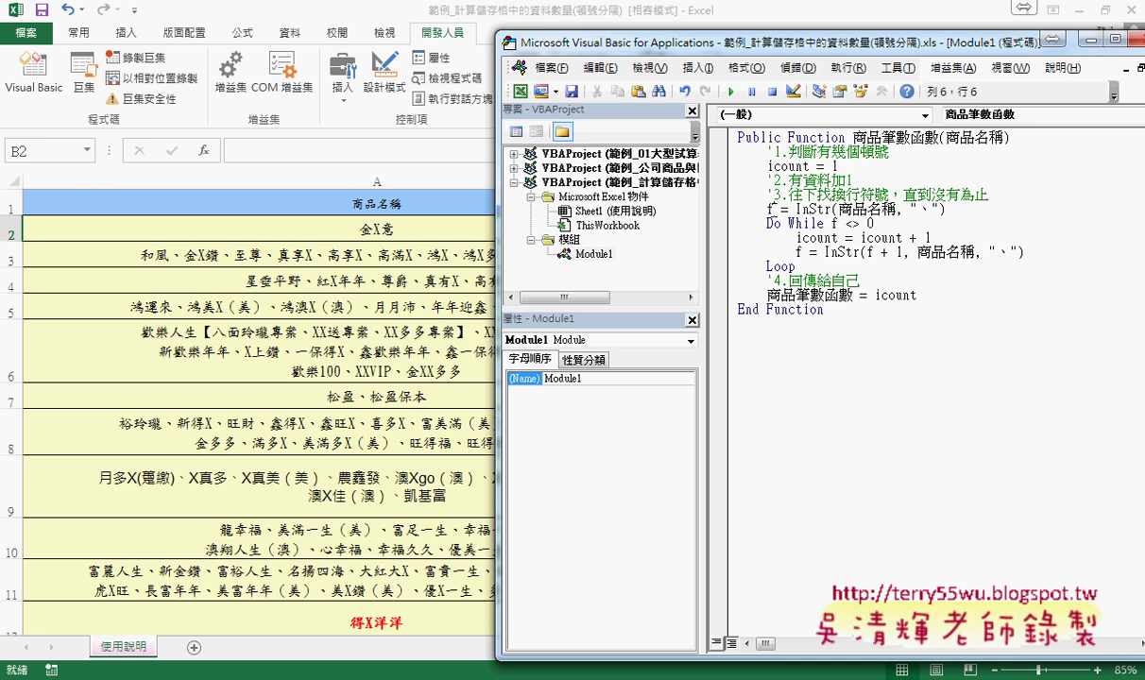
double_click(852, 224)
drag(833, 223, 876, 224)
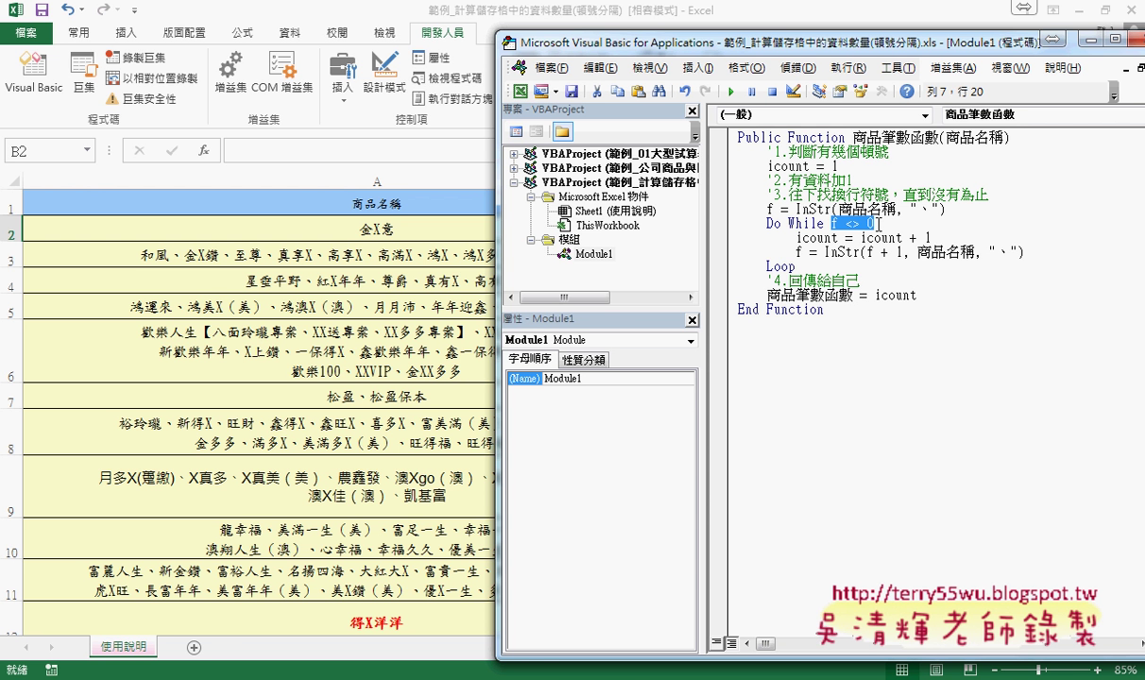
drag(945, 208, 796, 209)
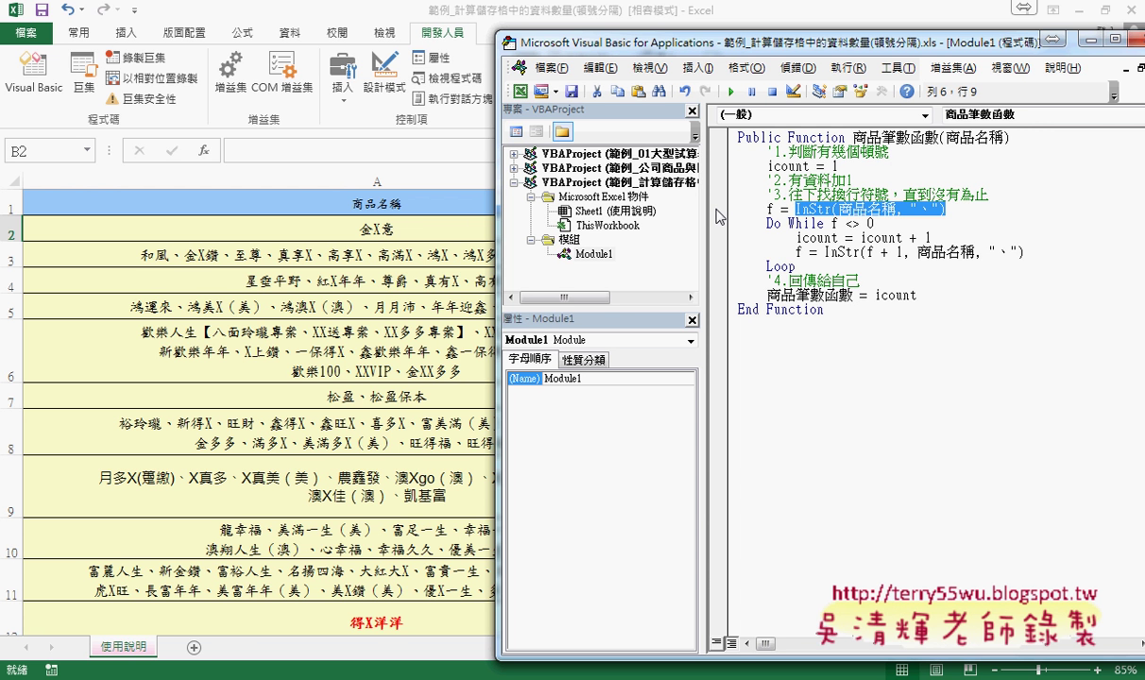
Set an F9 breakpoint on the f = InStr line, then enter =商品筆數函數(A2) in B2
key(F9)
click(450, 227)
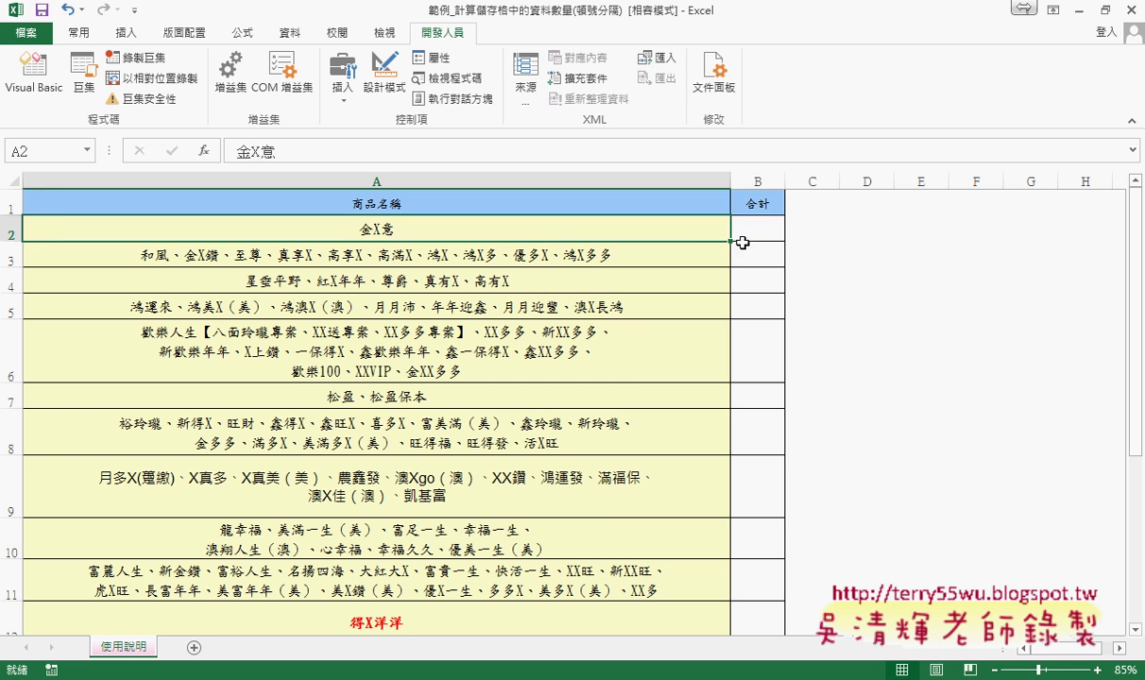
click(741, 236)
click(203, 149)
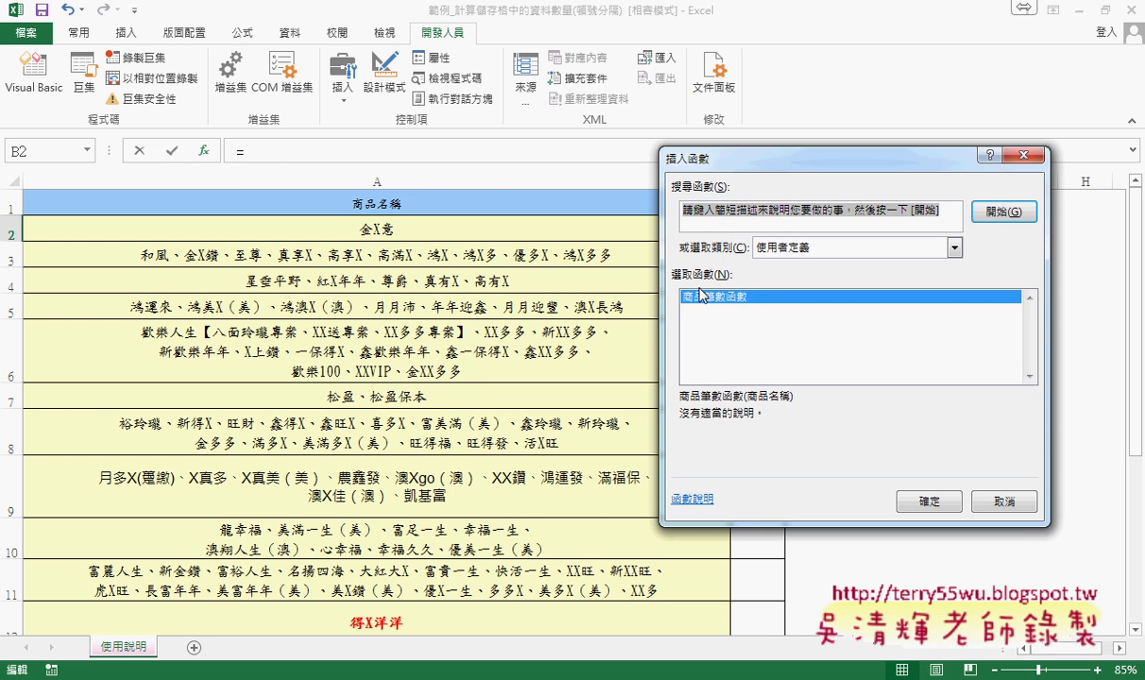
click(928, 502)
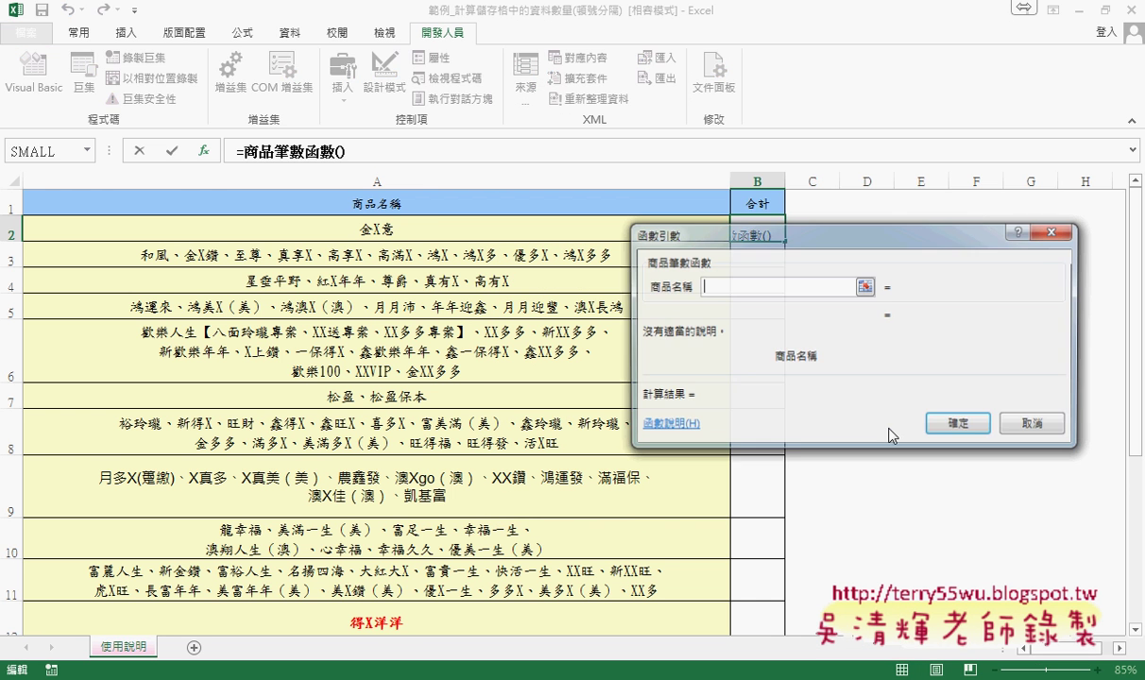
click(445, 234)
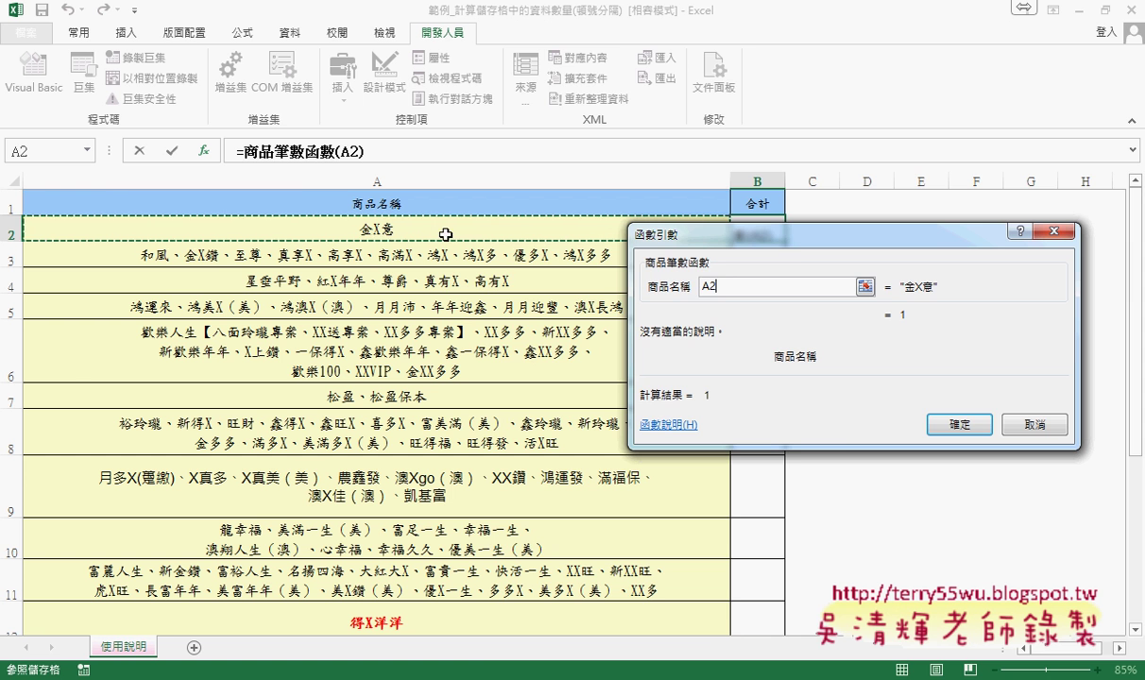
click(959, 424)
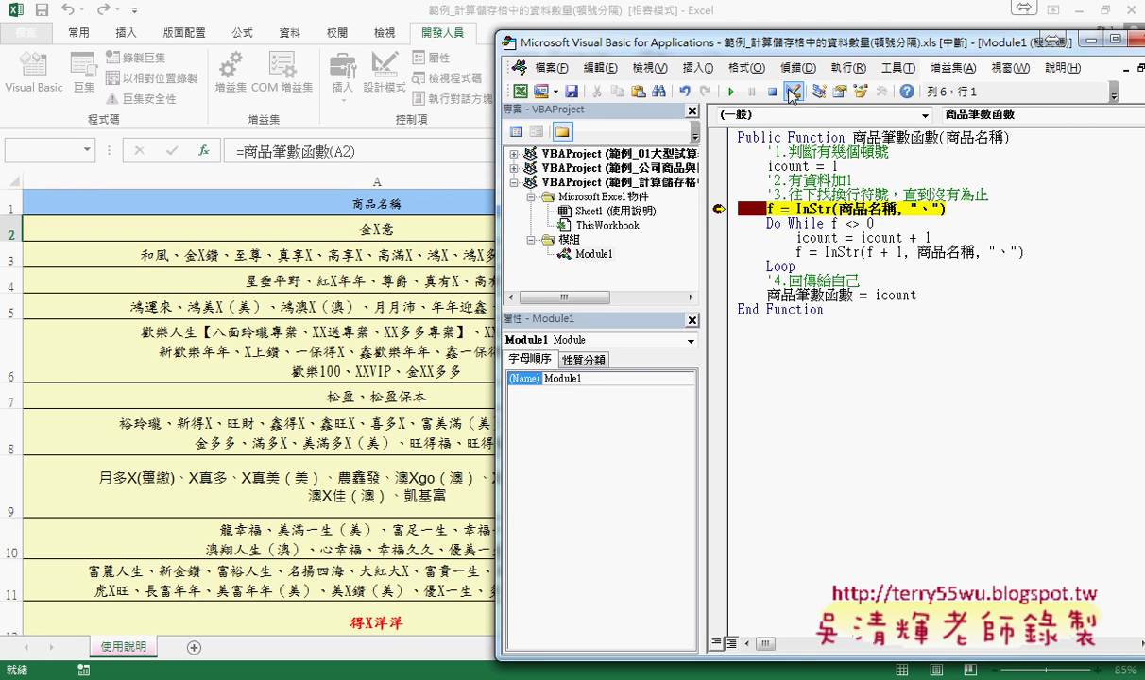
Rearrange the VBA window beside the sheet, step past the InStr line and inspect the loop condition
drag(799, 47, 1070, 45)
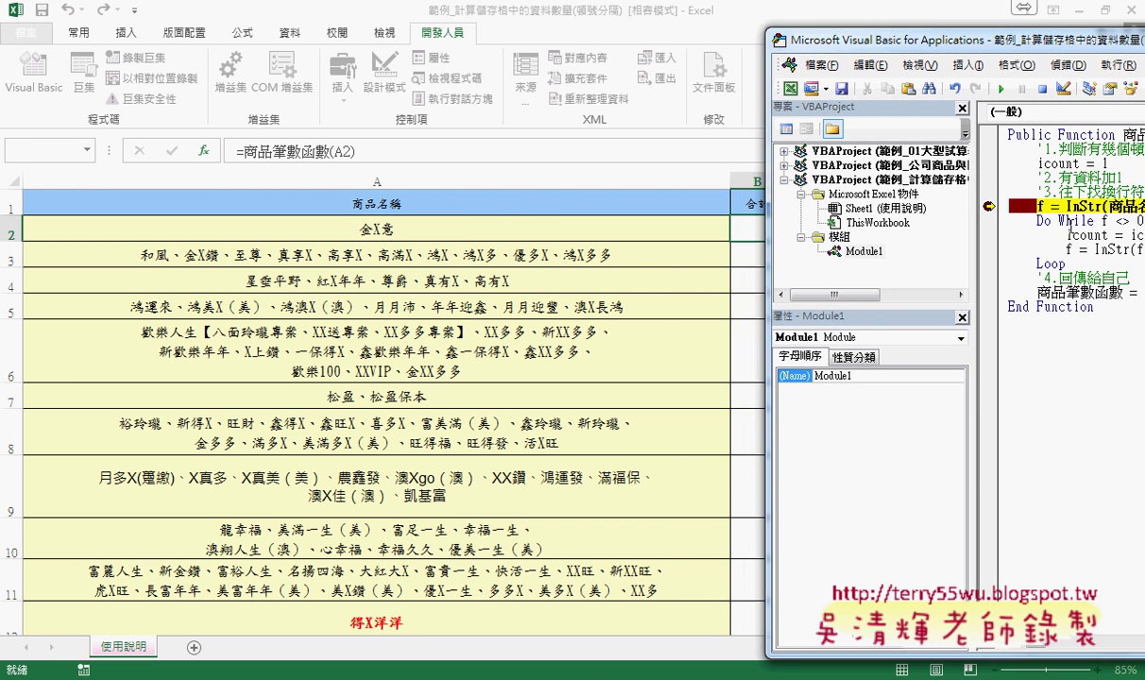
drag(974, 182, 844, 182)
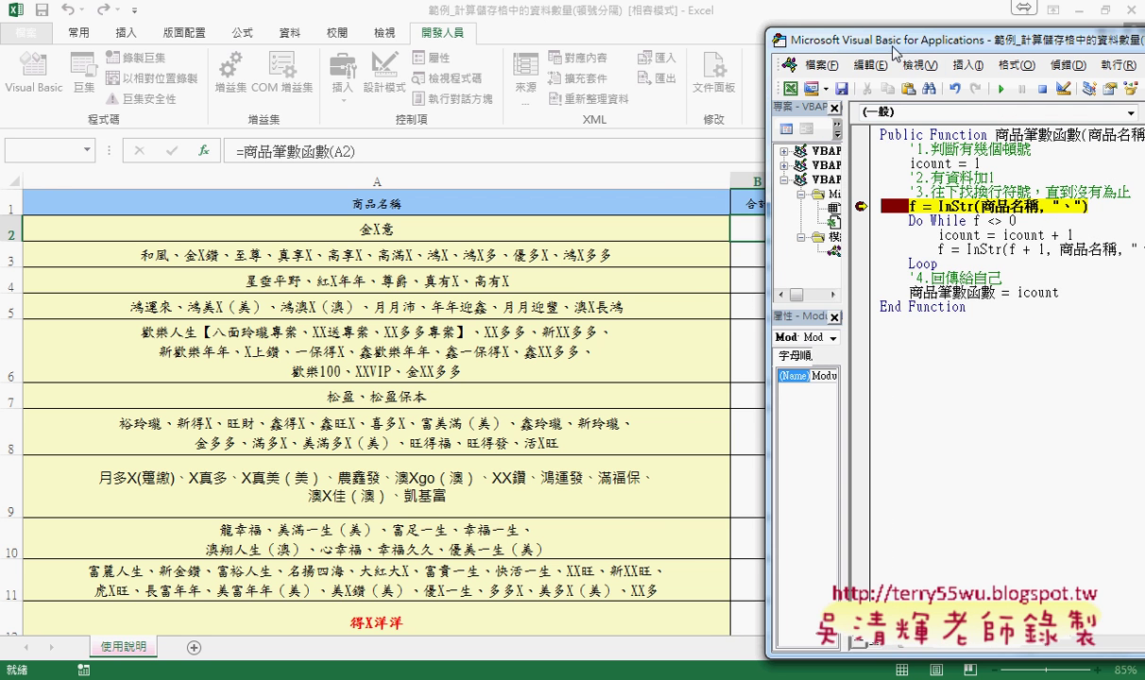
drag(845, 42, 744, 42)
mouse_move(867, 213)
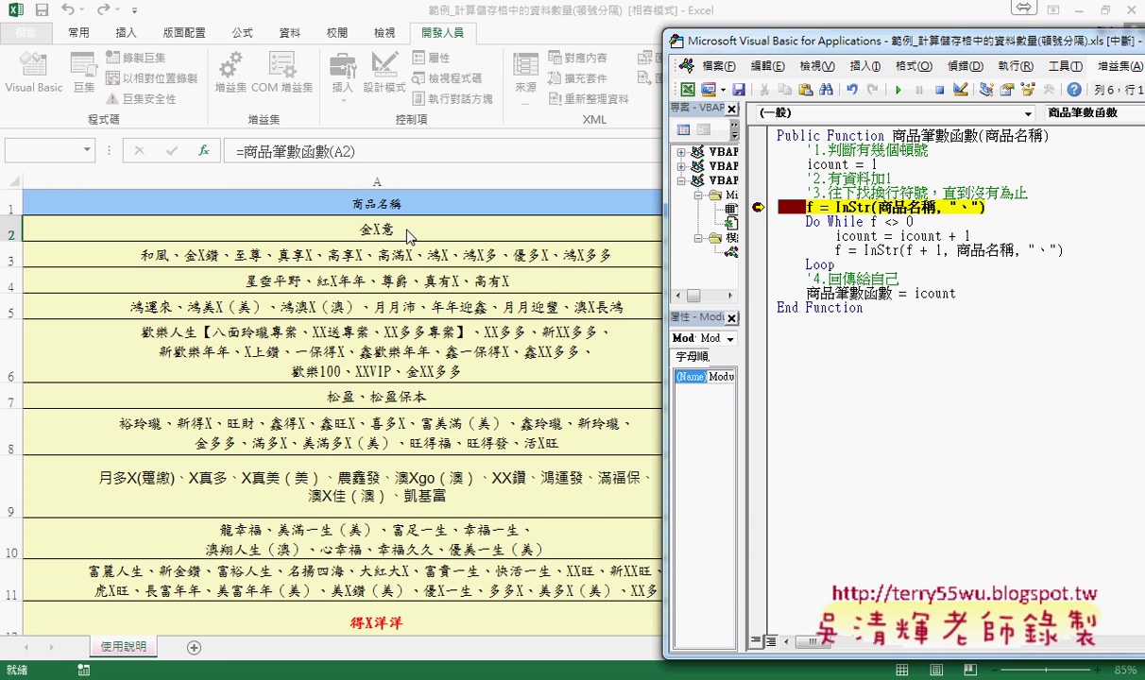
key(F8)
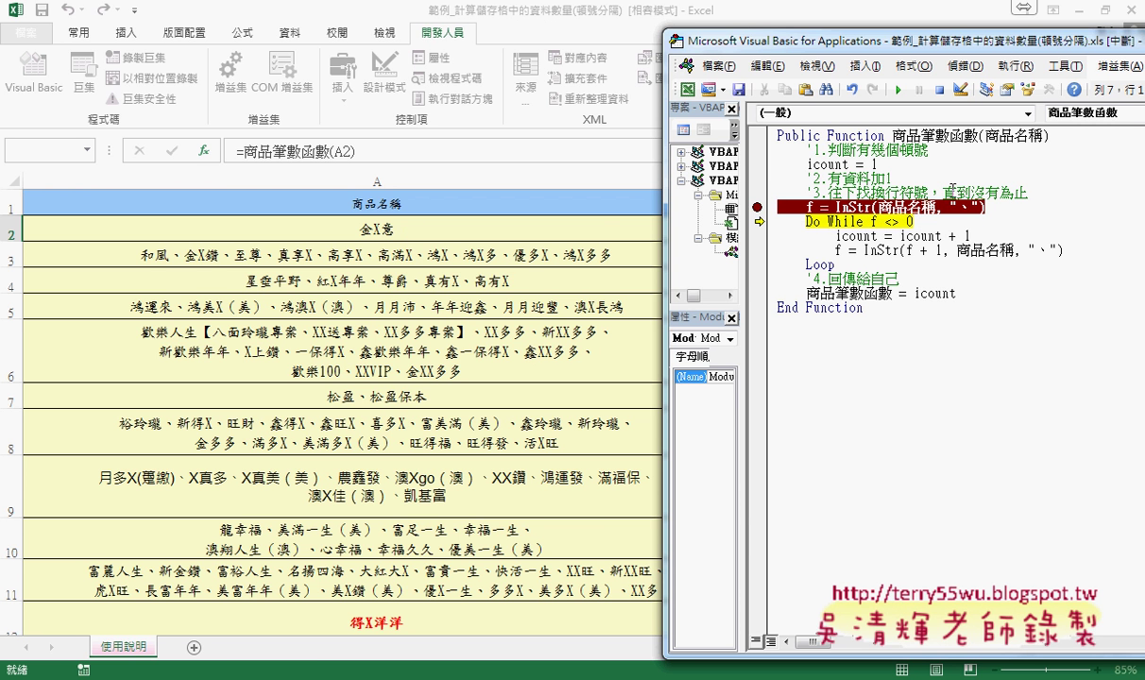
mouse_move(810, 208)
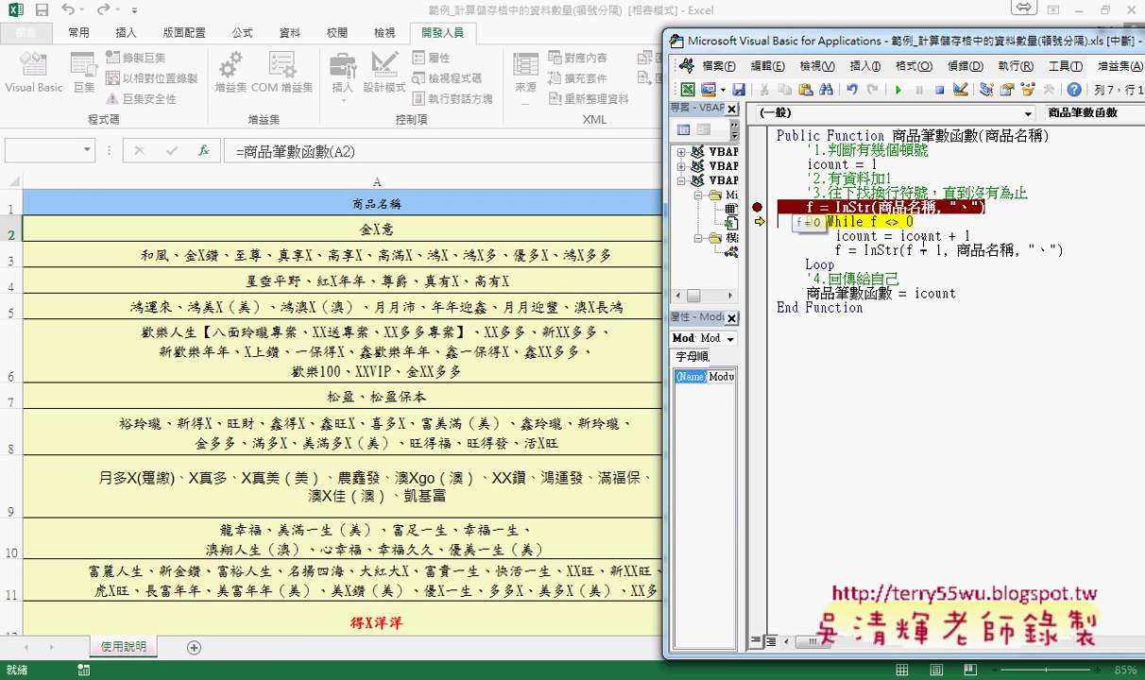
drag(870, 221, 912, 221)
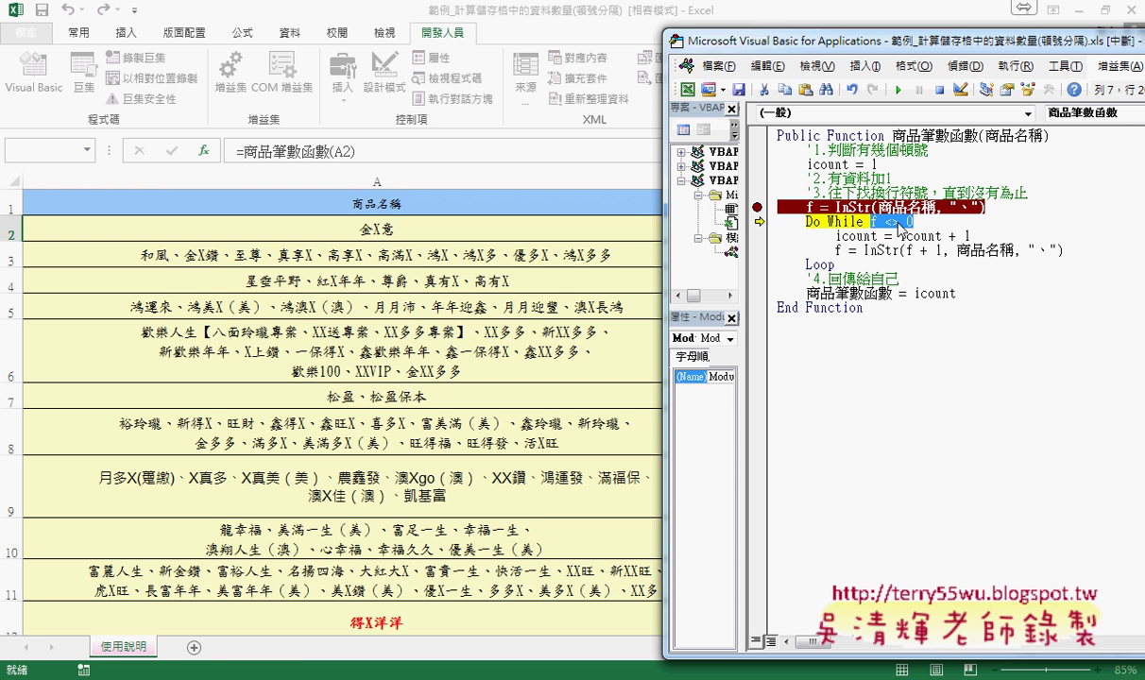
mouse_move(888, 230)
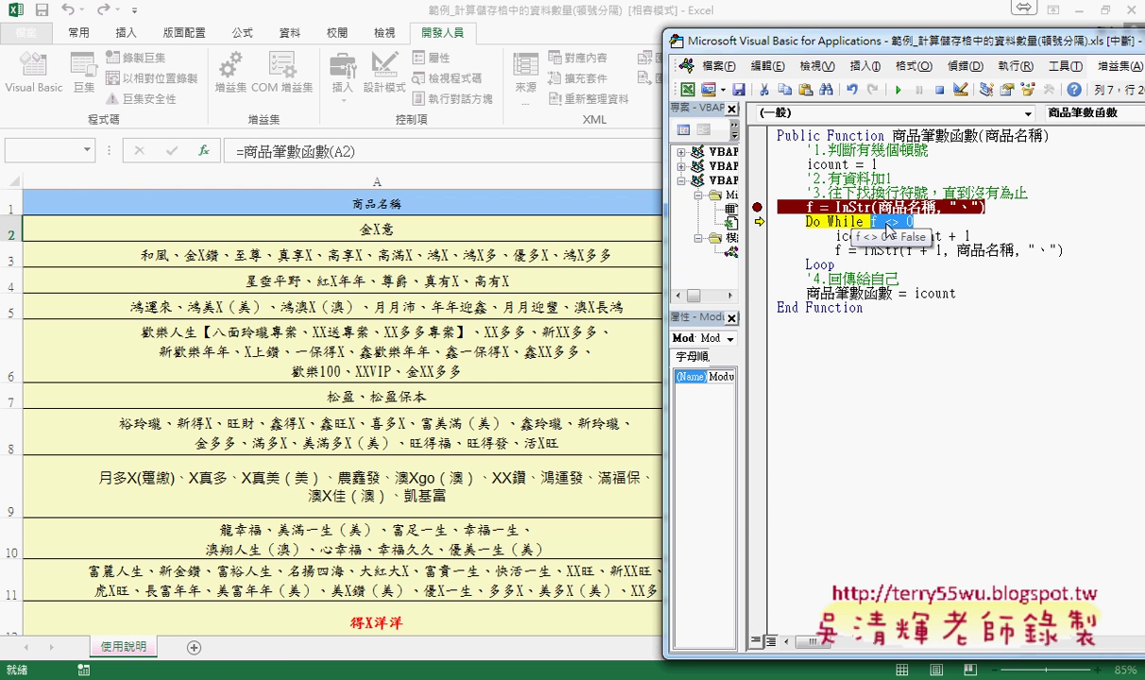
Step with F8 through End Function so B2 returns a count of 1
key(F8)
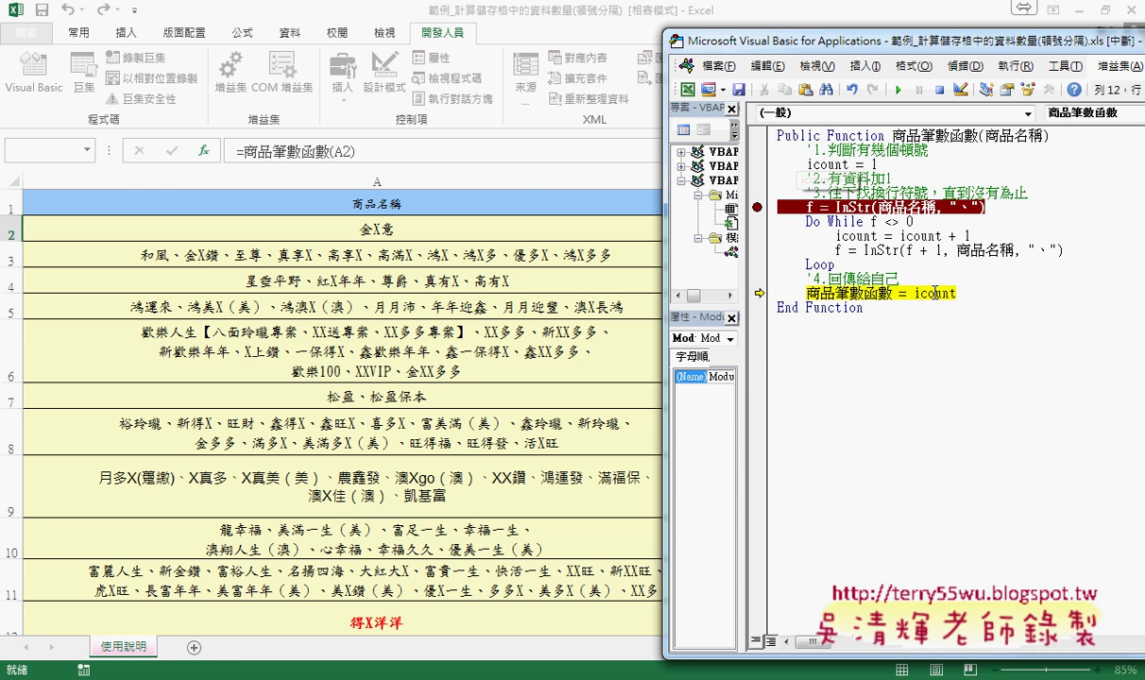
key(F8)
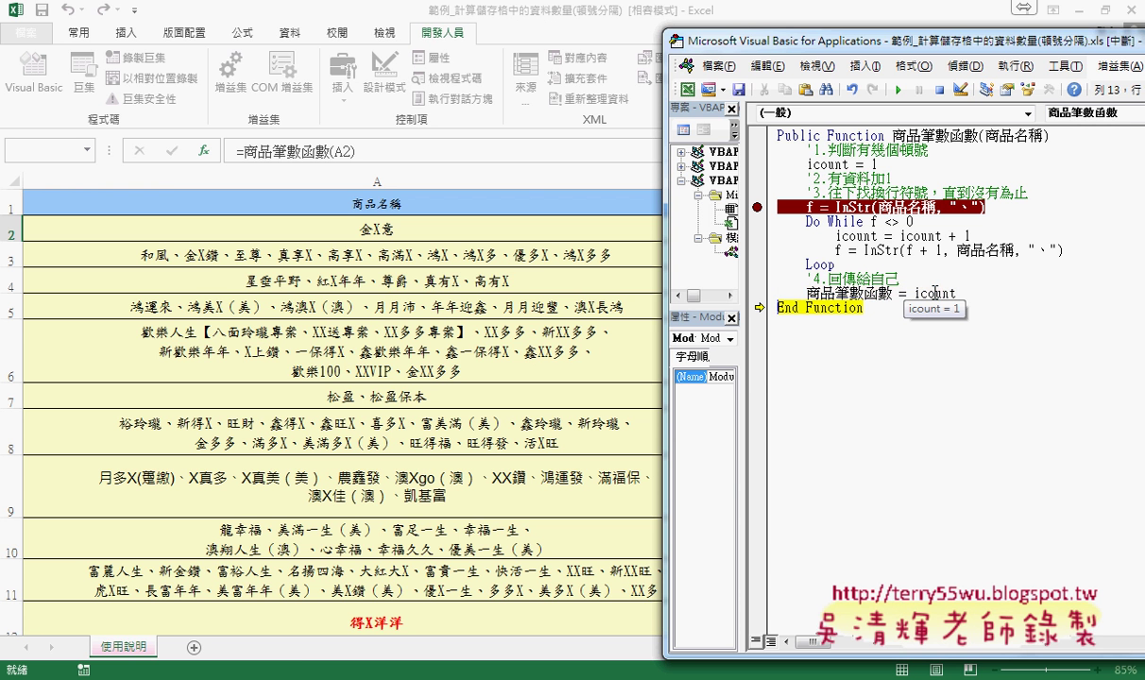
key(F8)
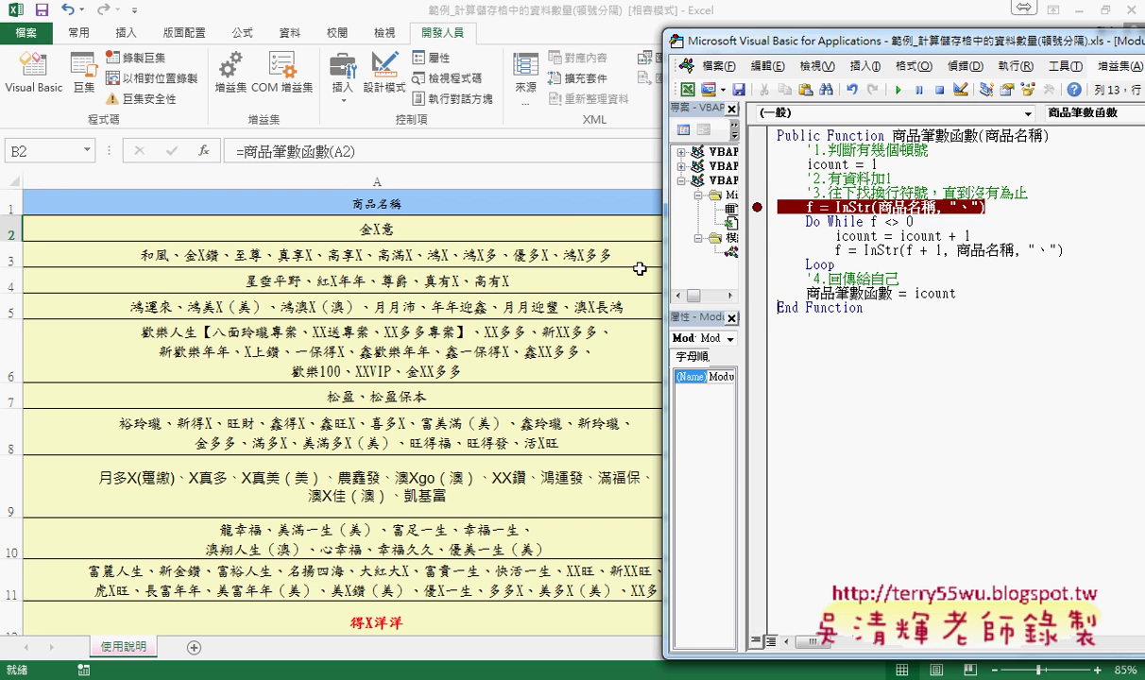
click(571, 232)
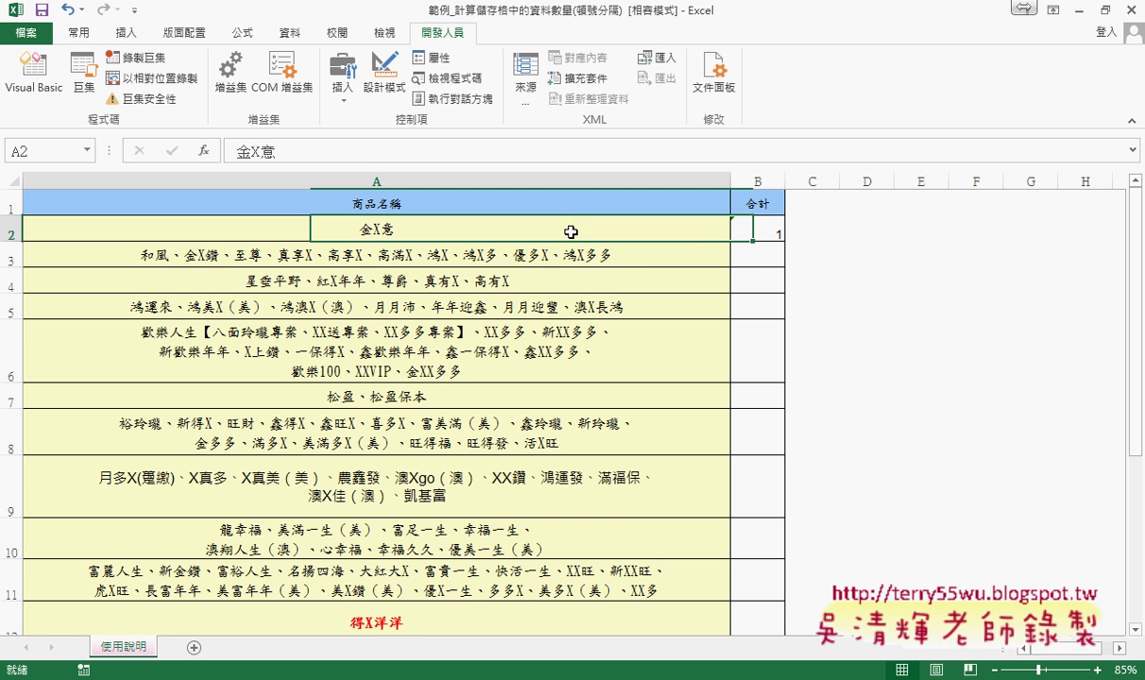
Enter =商品筆數函數(A7) in B7, starting a debug run stopped at the breakpoint
click(765, 254)
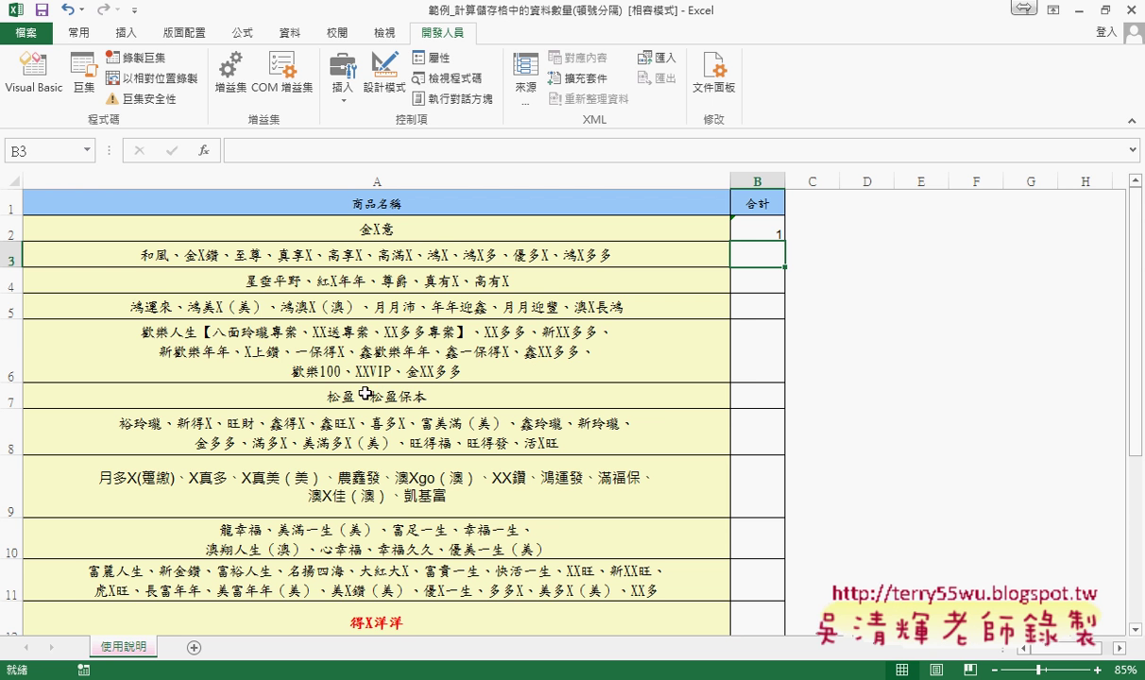
click(763, 395)
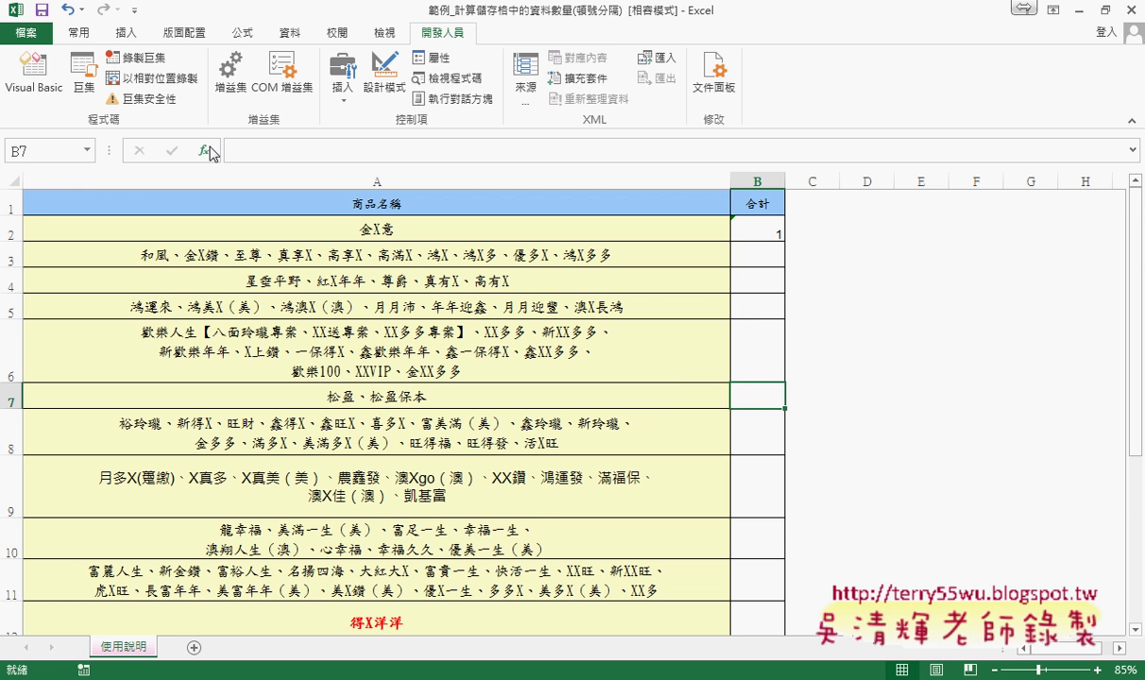
click(203, 150)
click(930, 502)
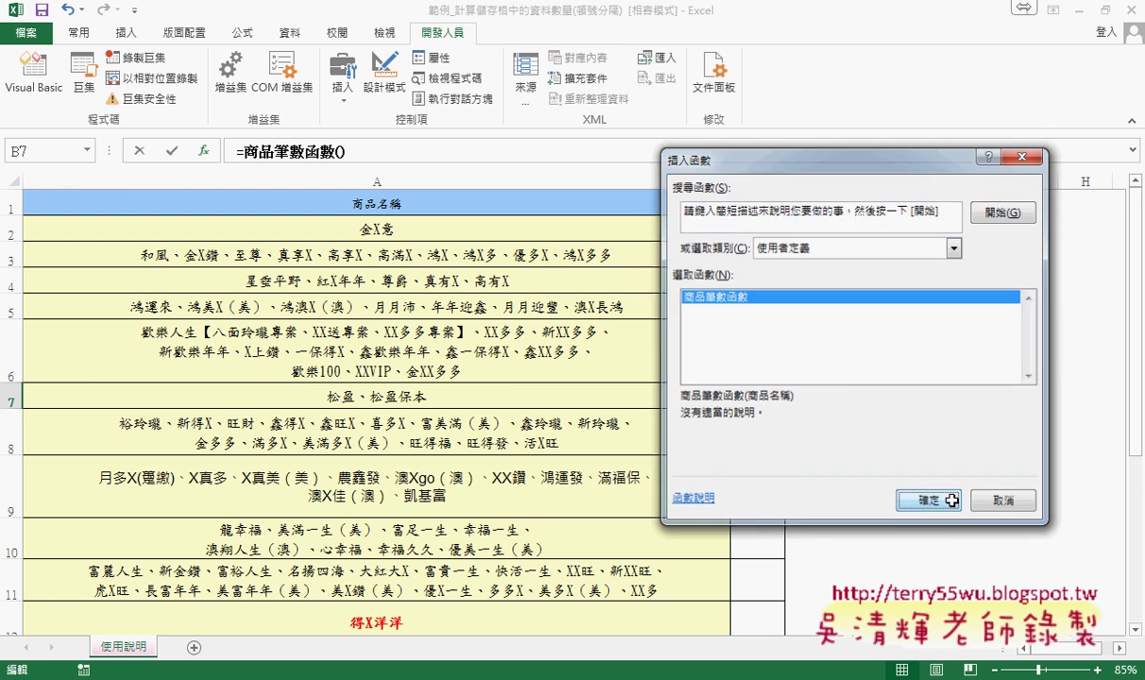
click(358, 392)
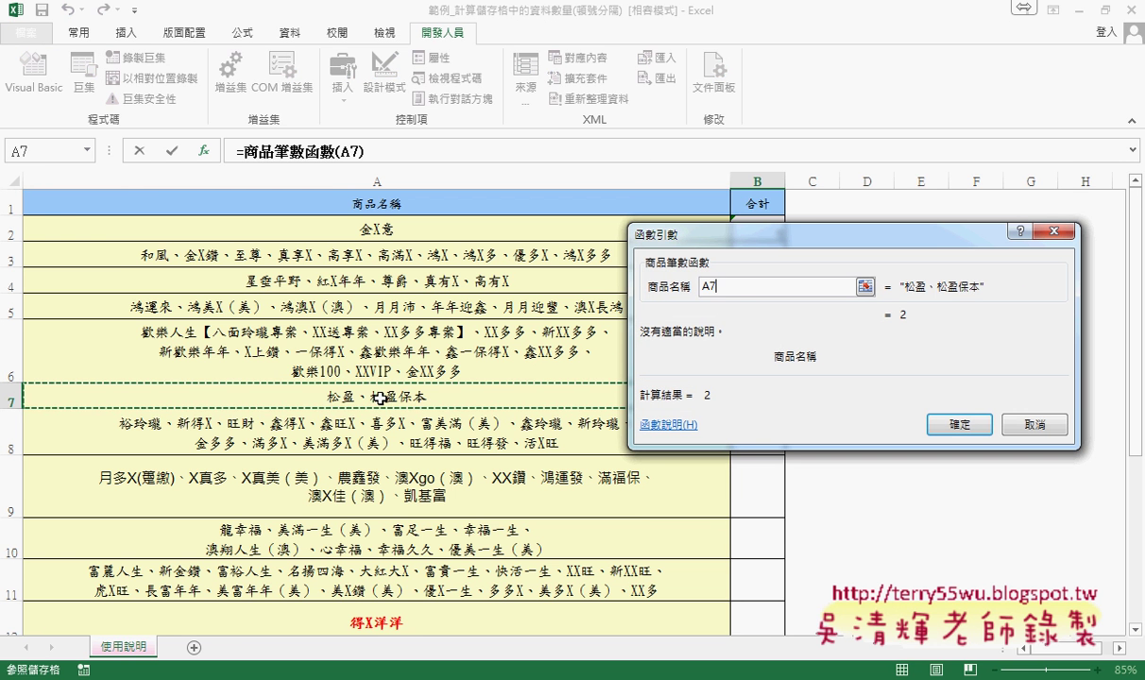
click(959, 424)
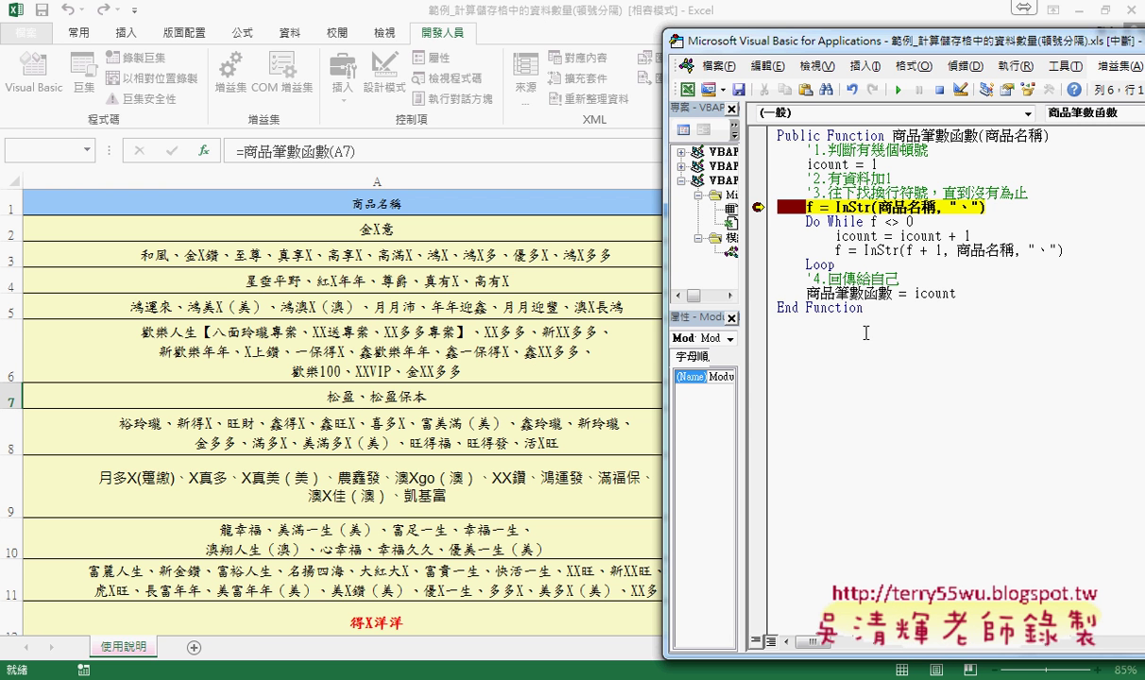
Step the A7 run through the first InStr and into the loop, checking f and the f <> 0 condition until icount reaches 2
key(F8)
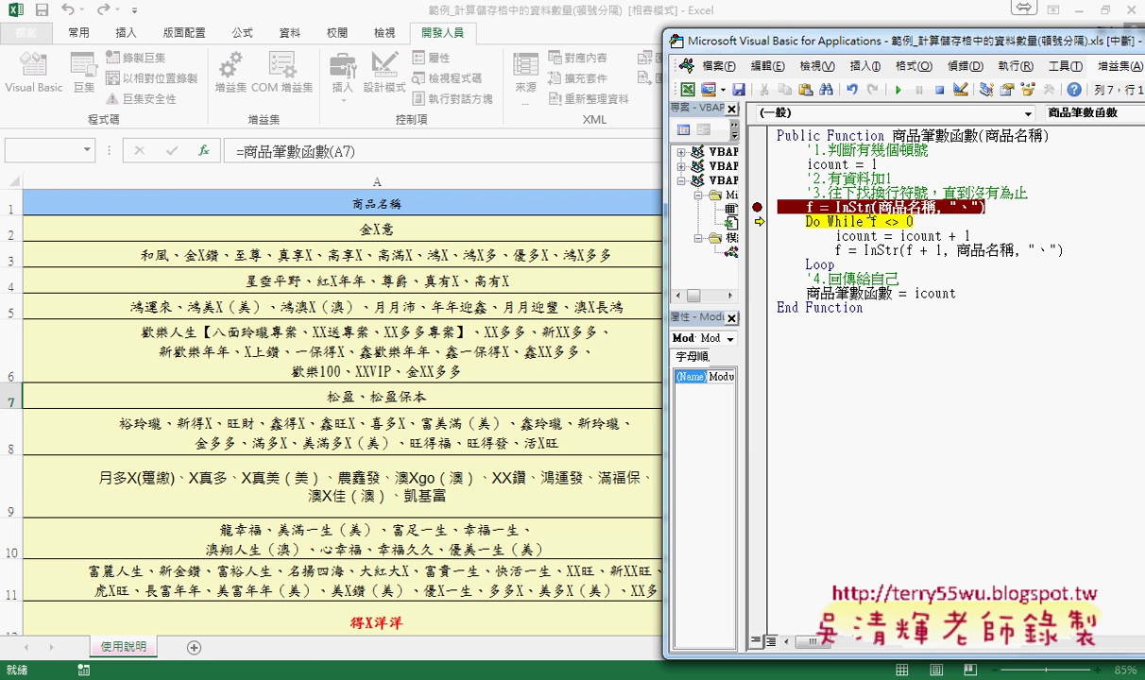
mouse_move(810, 207)
drag(870, 221, 915, 221)
mouse_move(888, 232)
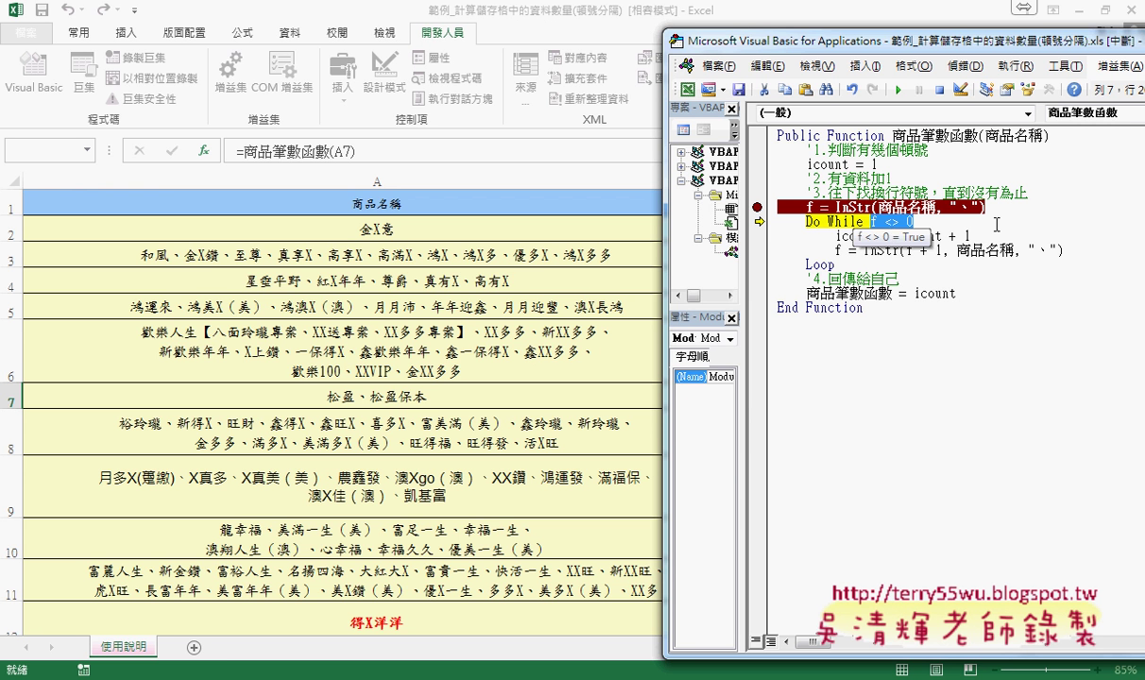
key(F8)
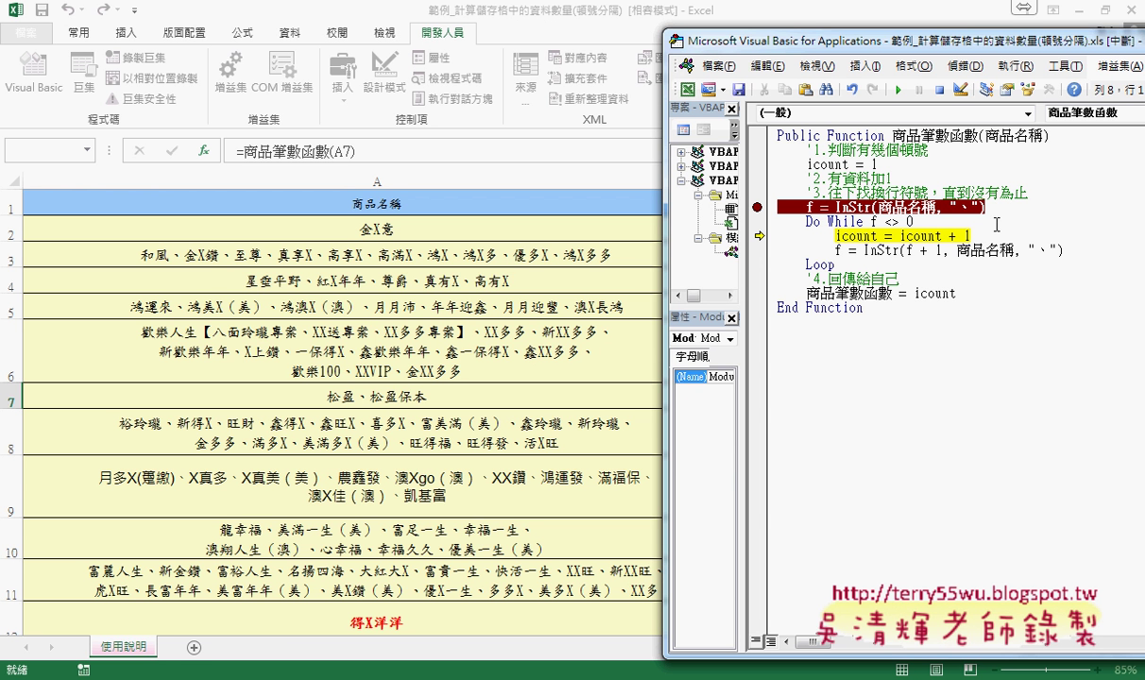
key(F8)
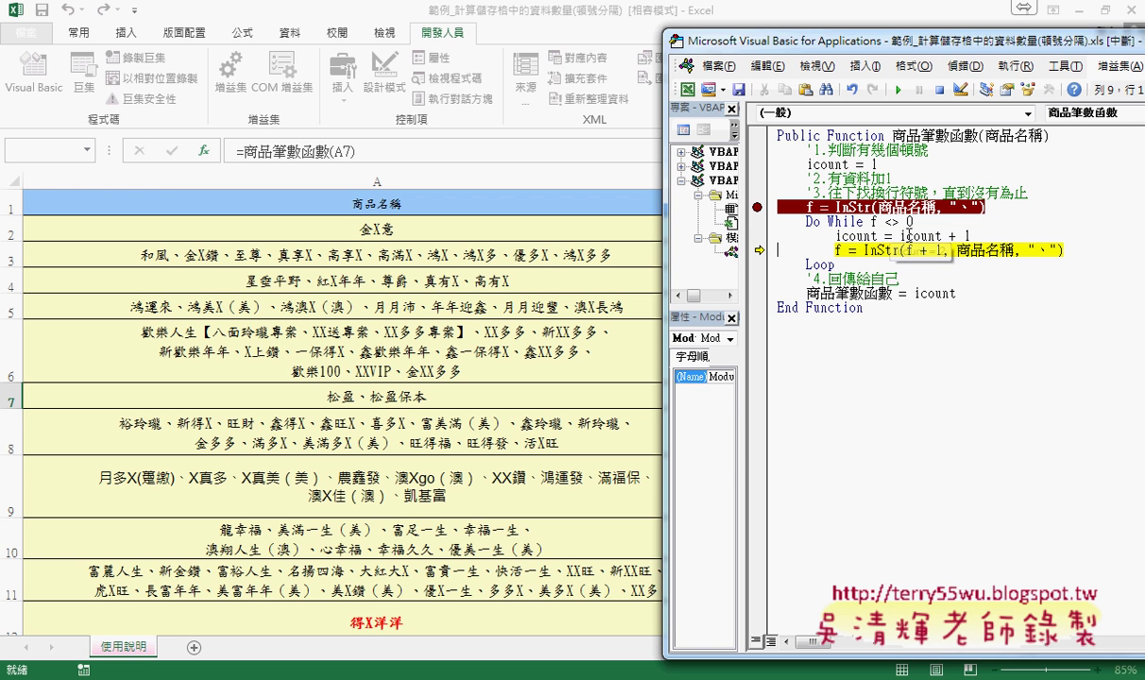
mouse_move(864, 238)
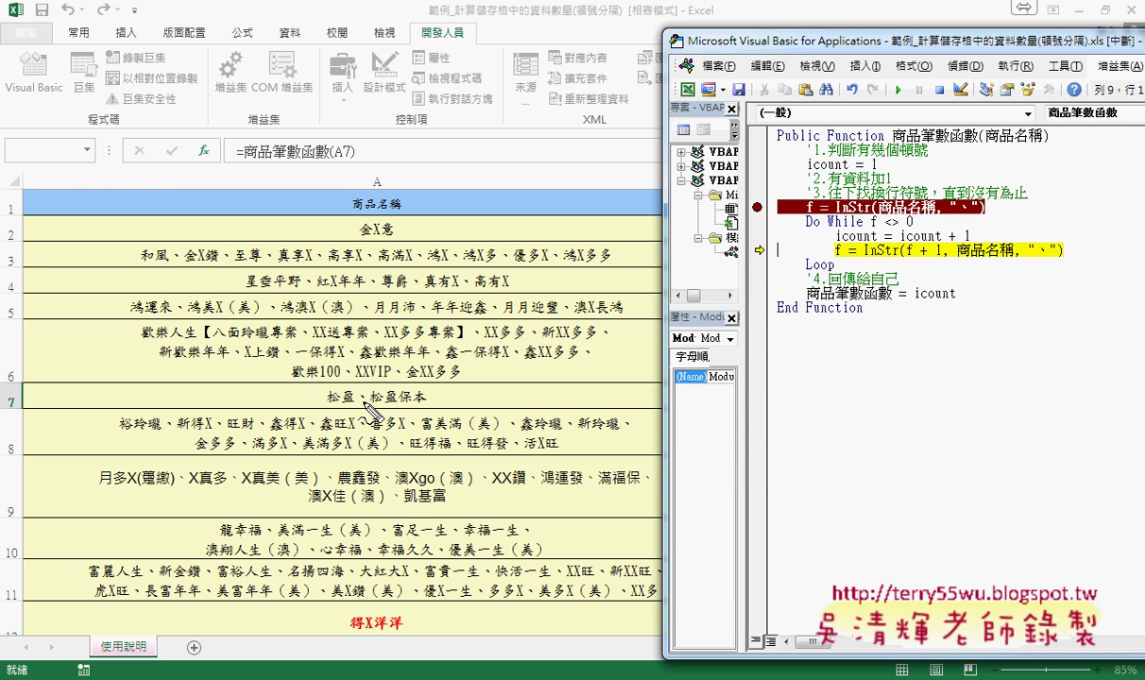
drag(357, 406, 429, 371)
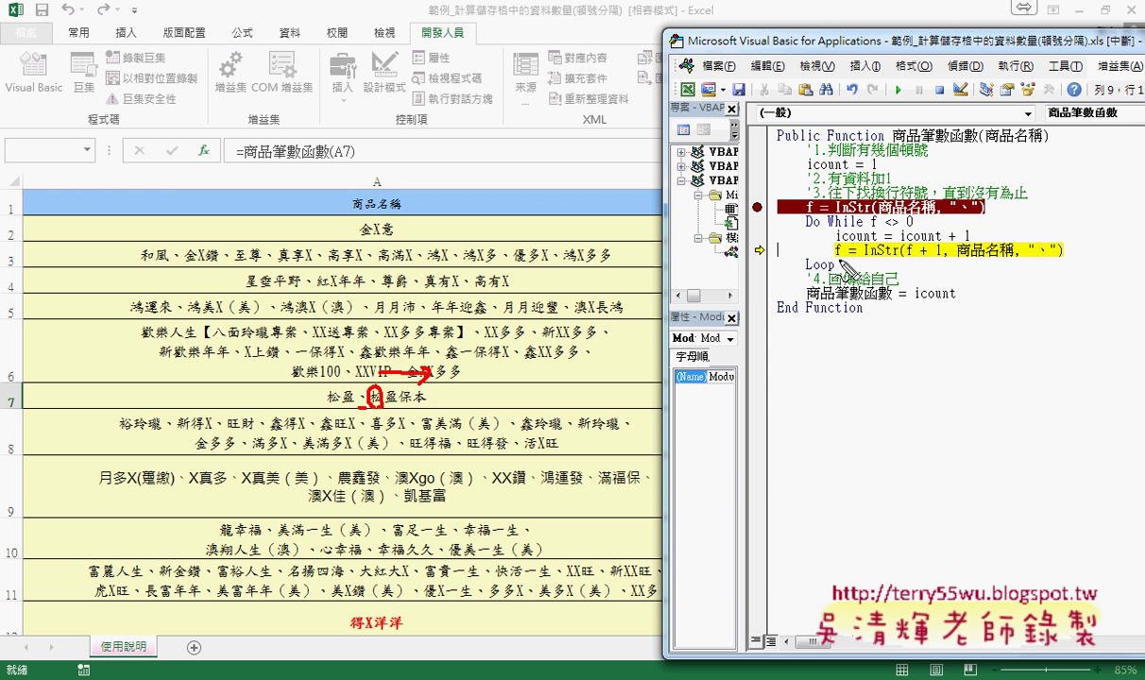
mouse_move(836, 258)
mouse_down()
mouse_move(944, 256)
mouse_move(932, 267)
mouse_up()
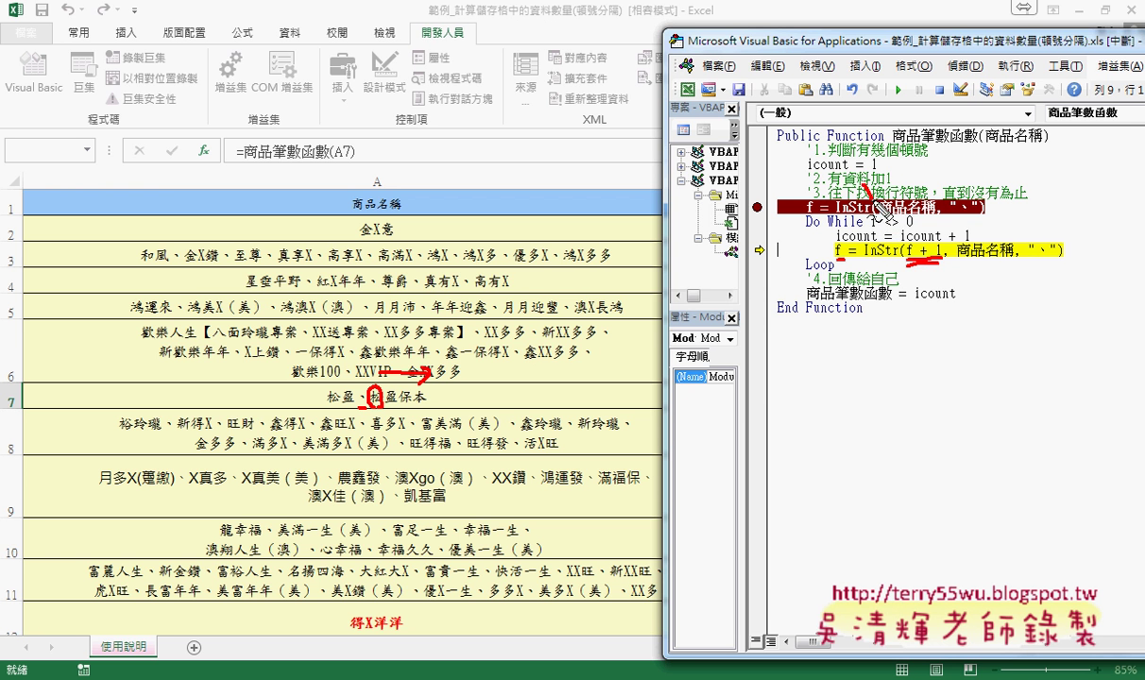
mouse_move(863, 186)
mouse_down()
mouse_move(900, 189)
mouse_move(875, 194)
mouse_up()
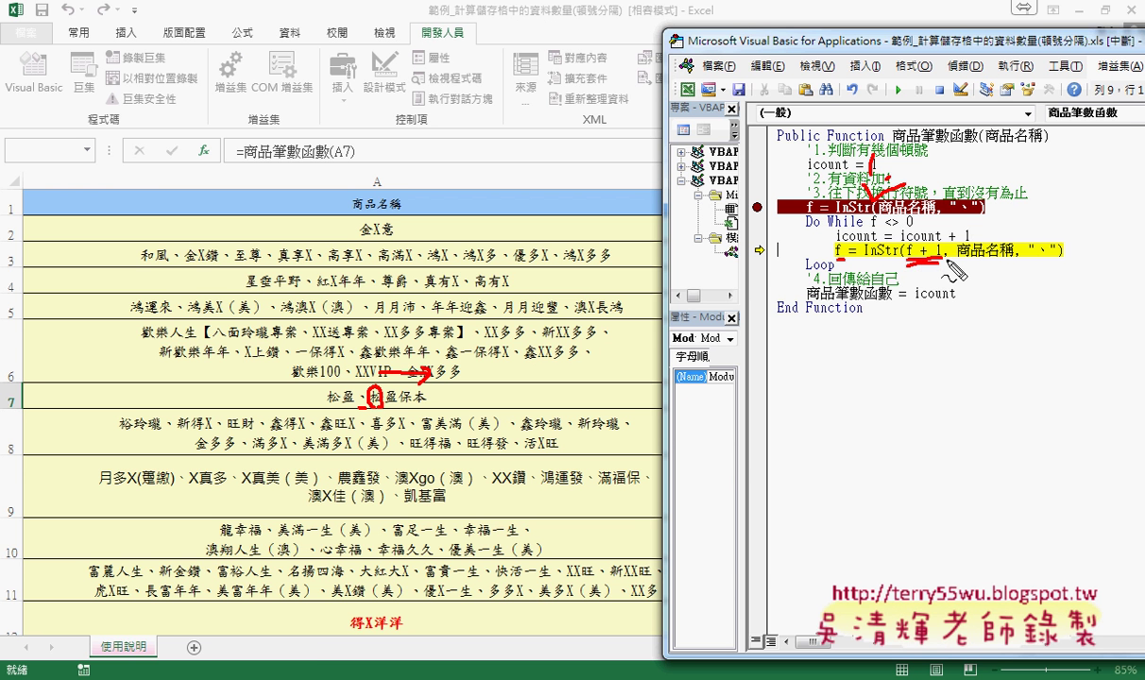
drag(960, 256, 1055, 254)
key(Escape)
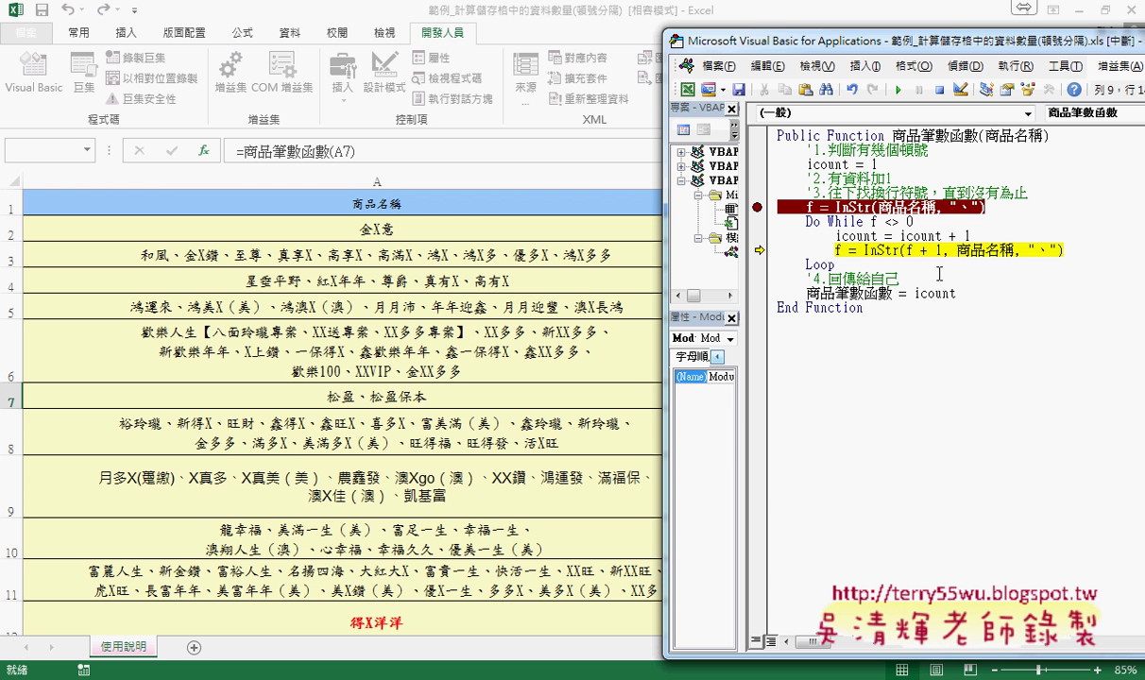
Step to the loop's end and back to Do While, checking icount and the f <> 0 condition
key(F8)
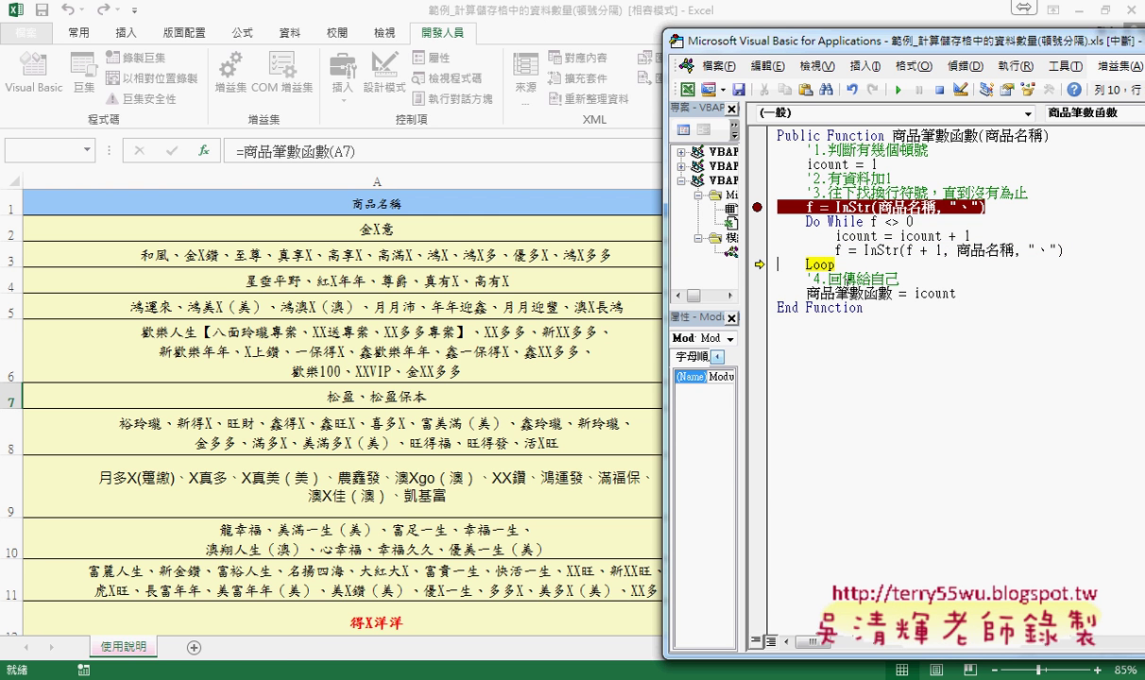
mouse_move(838, 251)
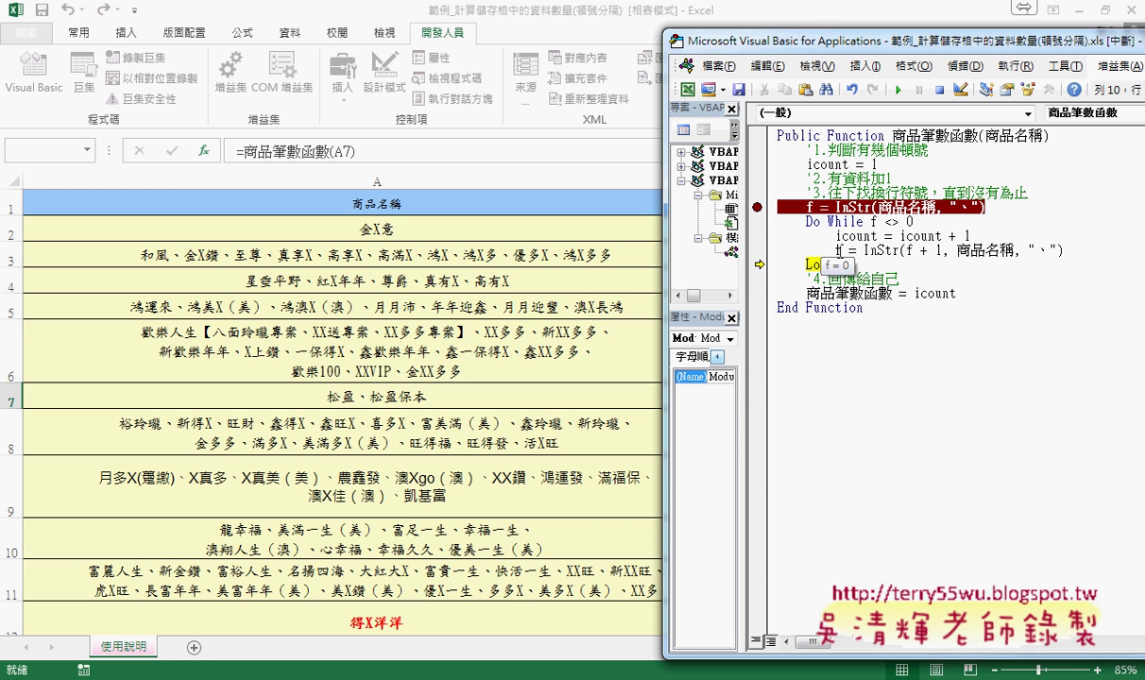
key(F8)
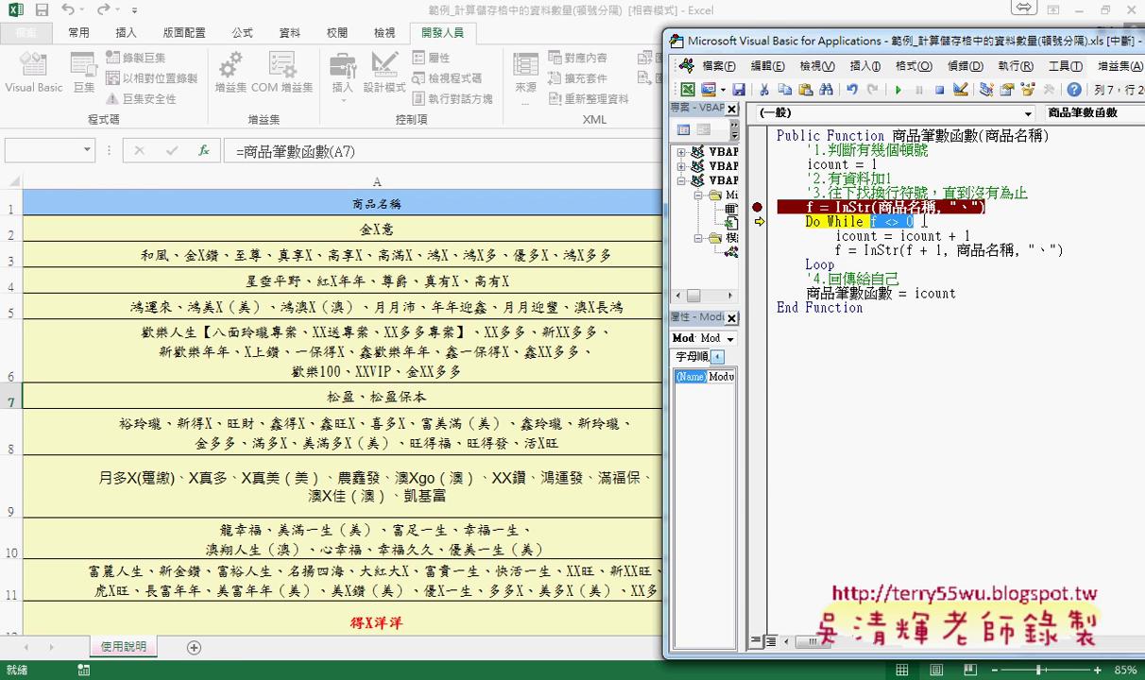
drag(870, 222, 913, 222)
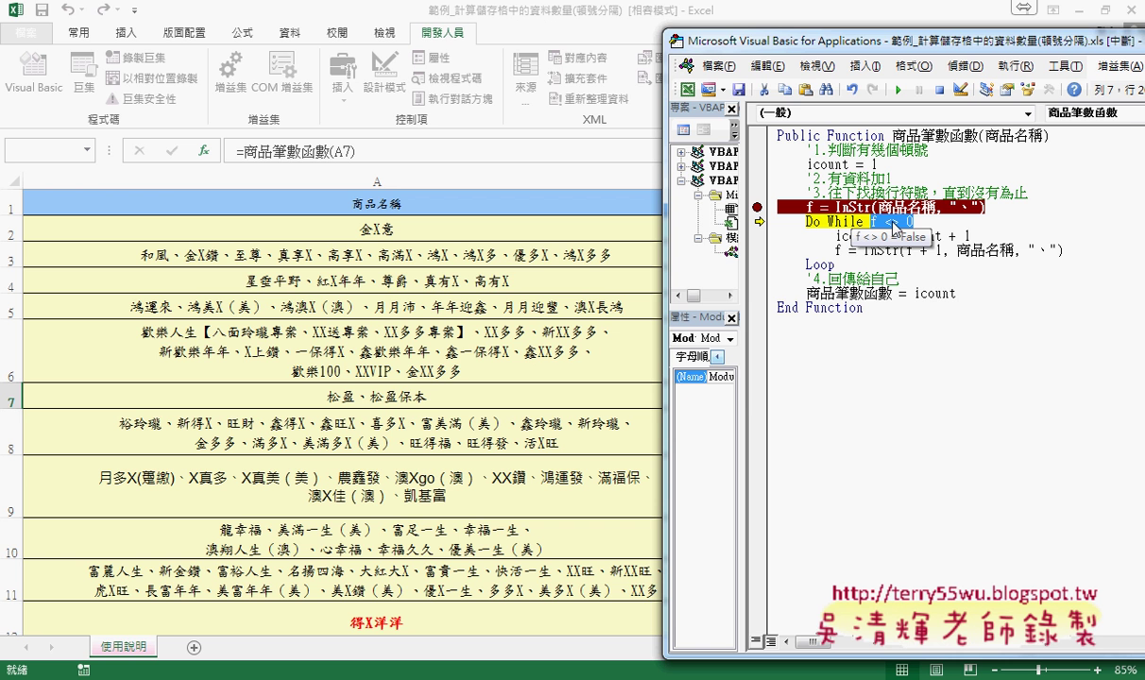
Step out of the loop past the return line and End Function so it returns 2
key(F8)
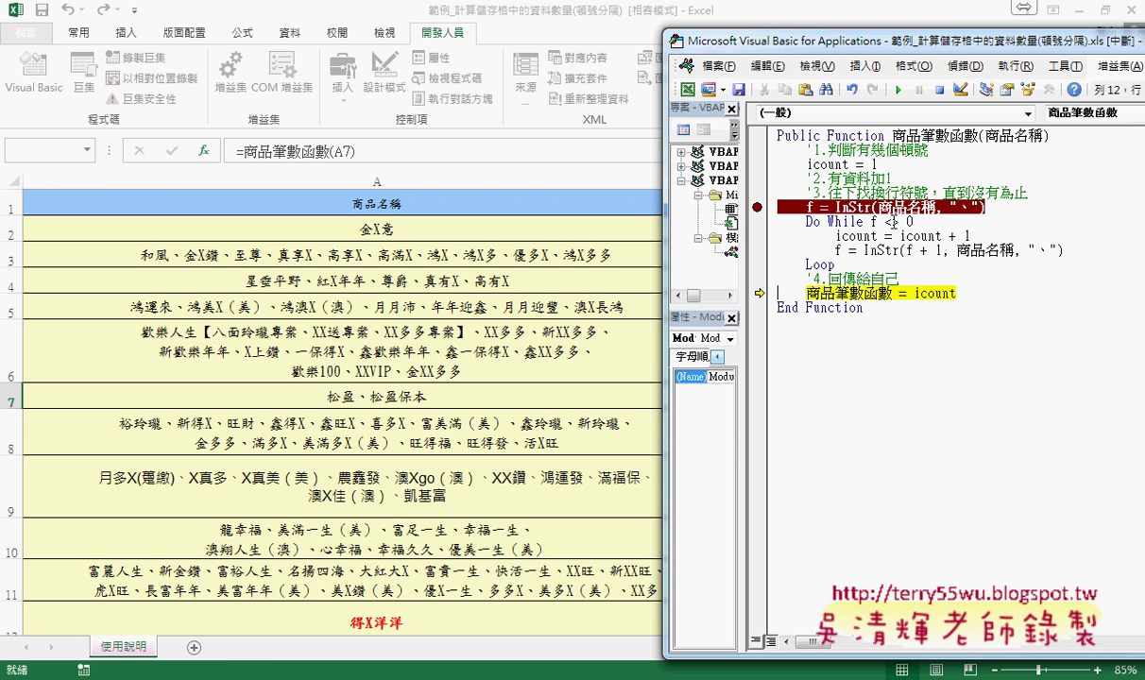
mouse_move(934, 297)
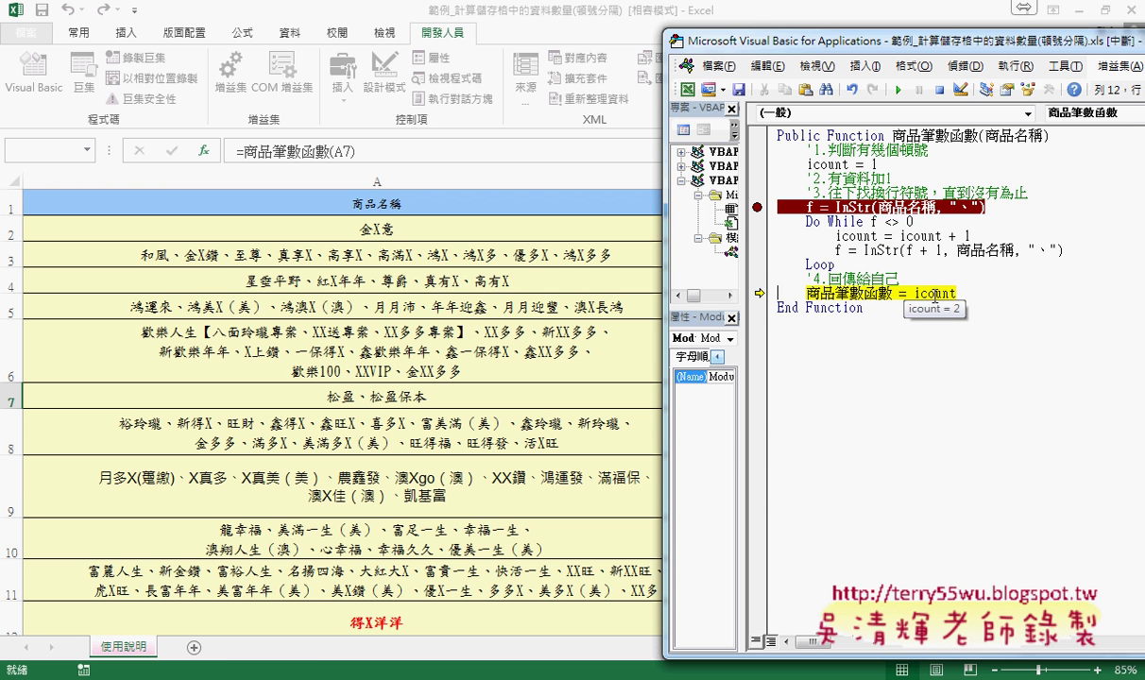
key(F8)
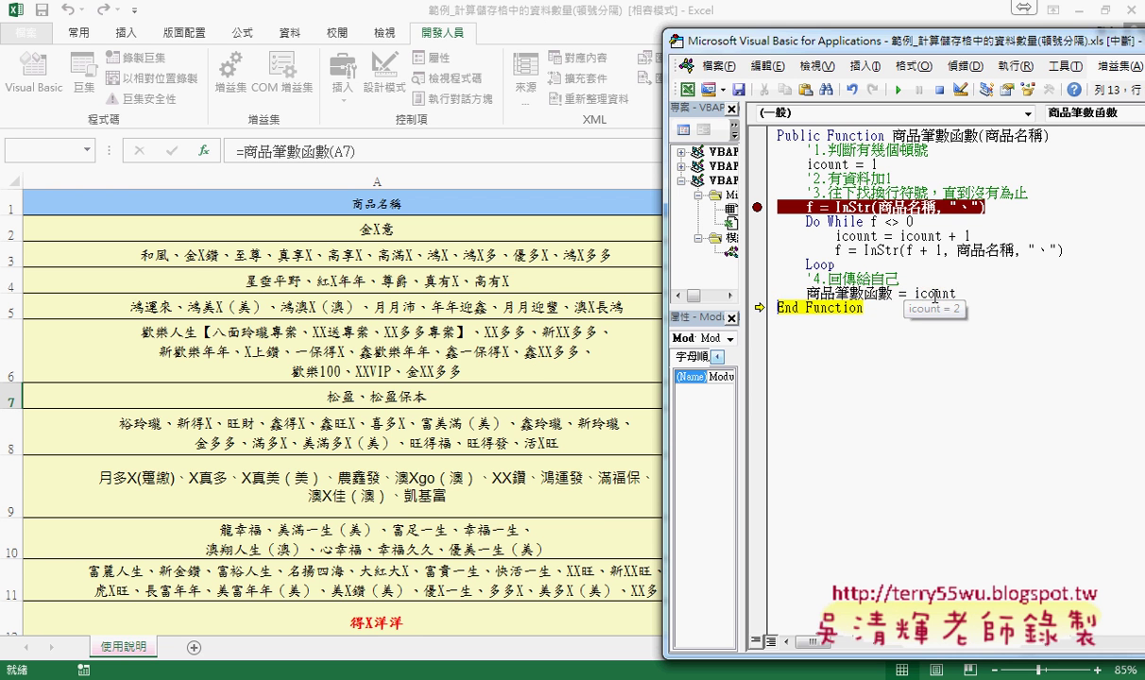
key(F8)
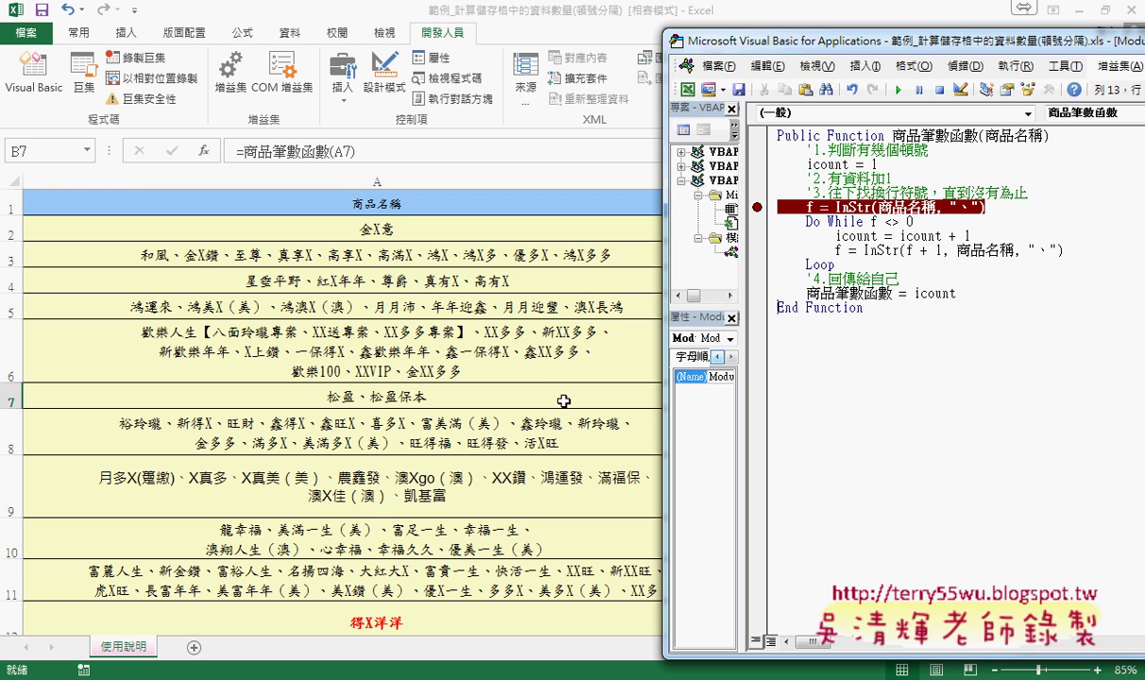
Return to the Excel worksheet and select B7 to confirm it shows 2 for 松盈、松盈保本
click(604, 397)
click(754, 401)
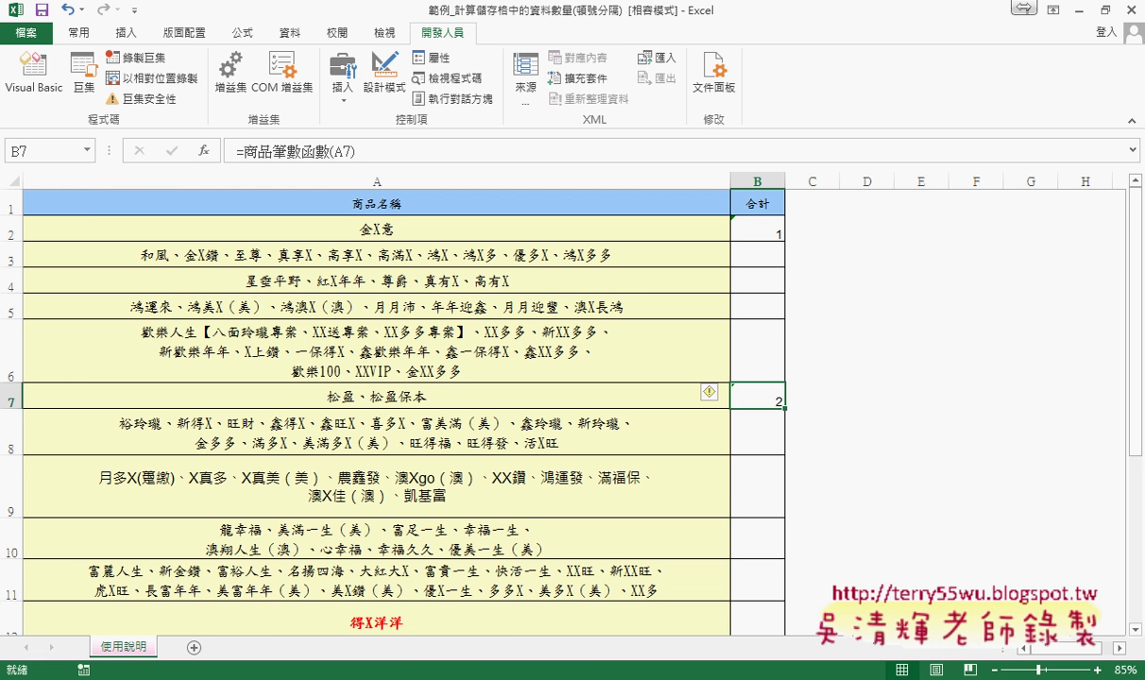
mouse_move(406, 679)
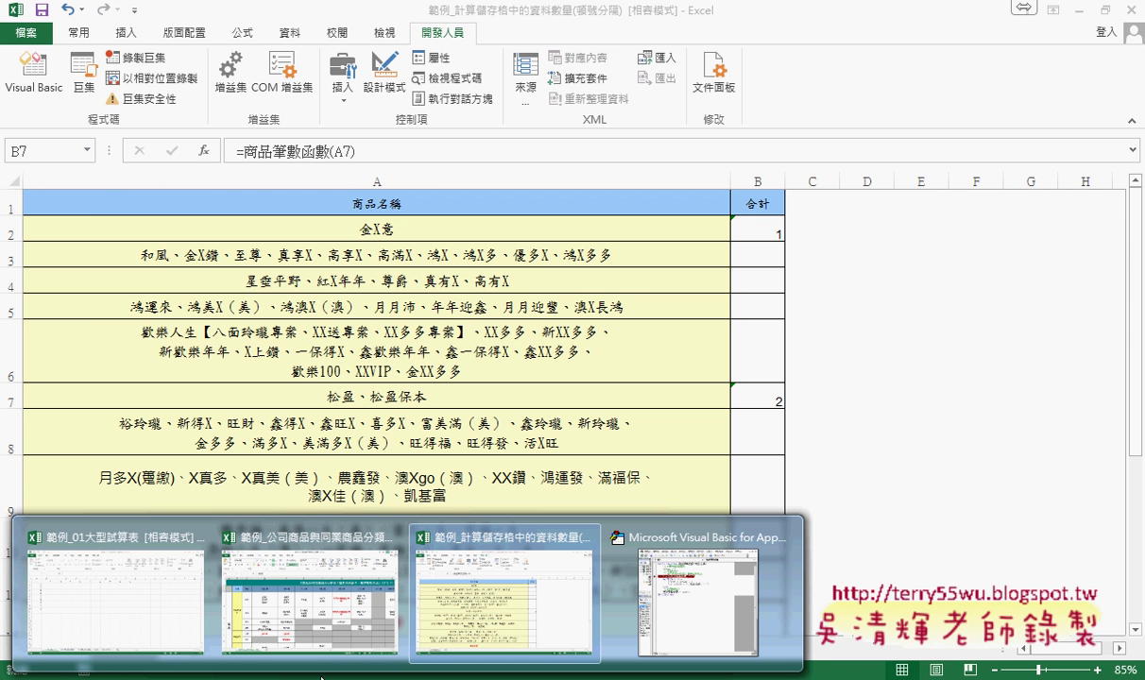
Close the counting workbook with 不要儲存 and switch to 範例_公司商品與同業商品分類表
click(510, 619)
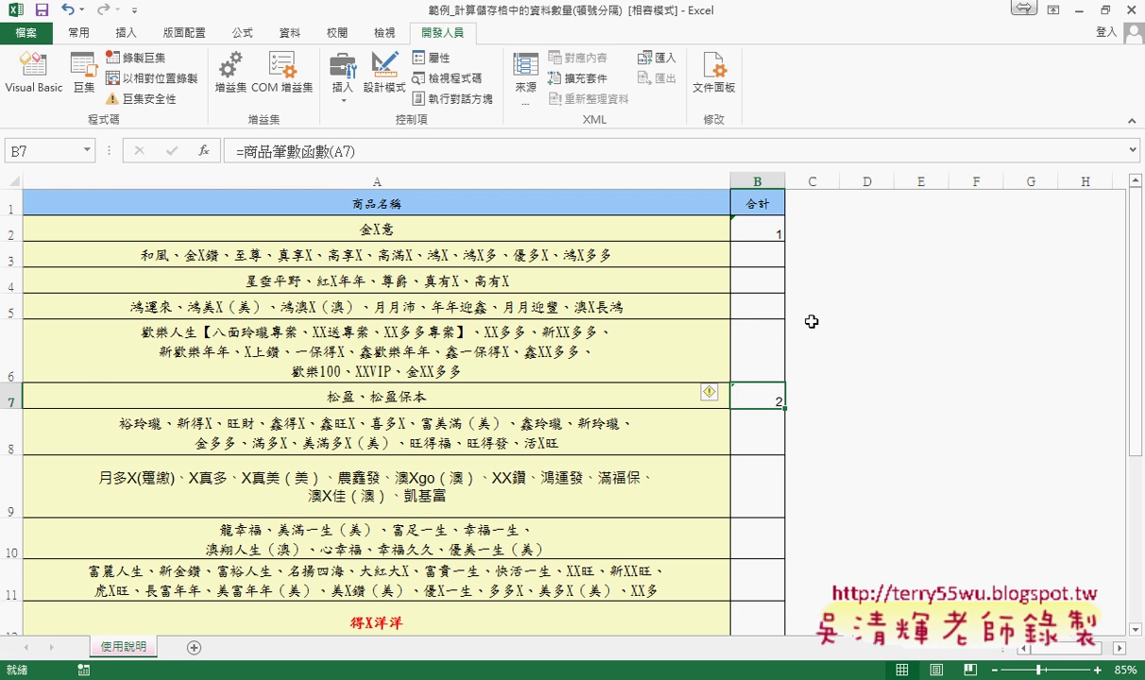
click(1129, 9)
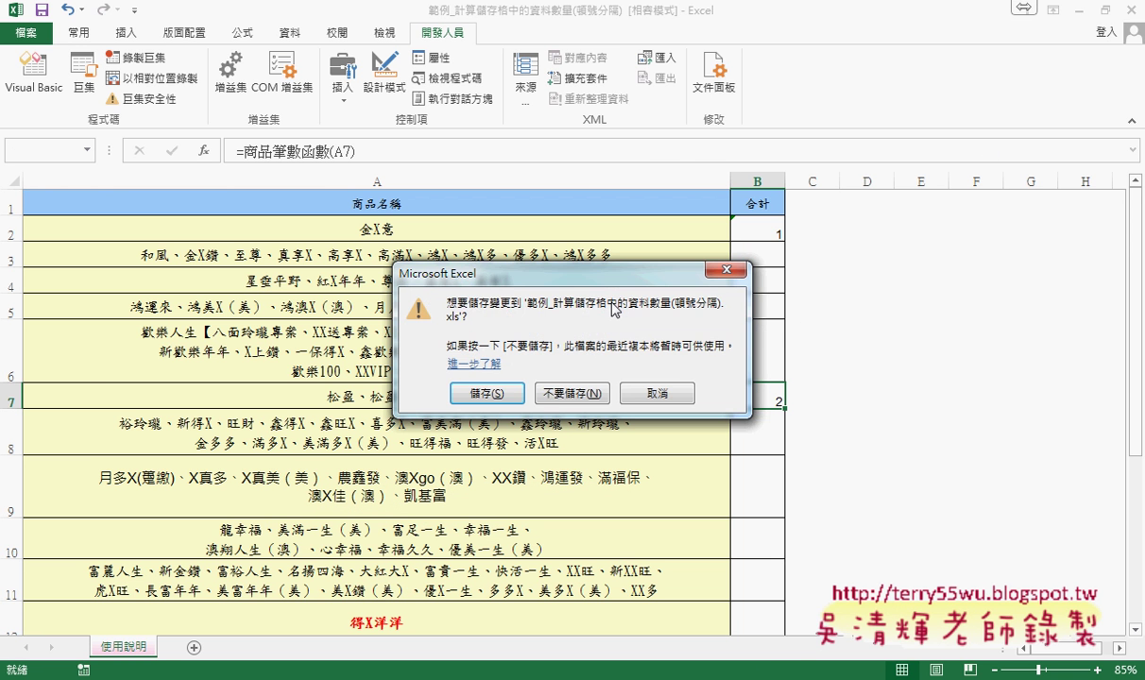
click(553, 395)
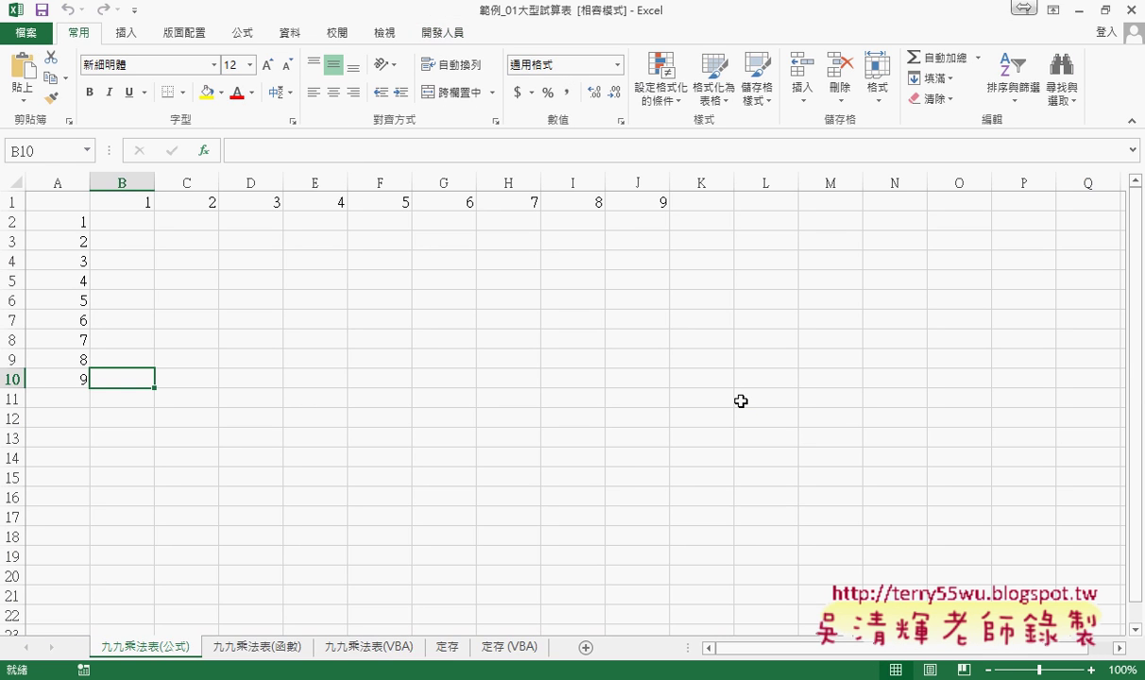
mouse_move(283, 675)
click(343, 602)
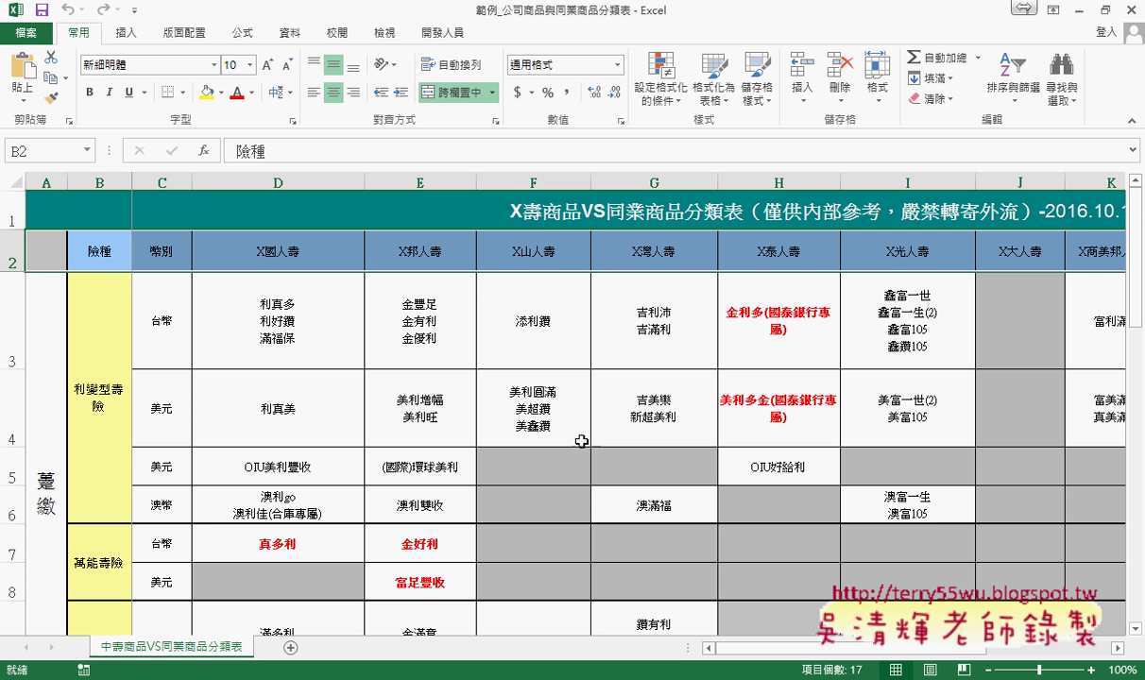
click(297, 178)
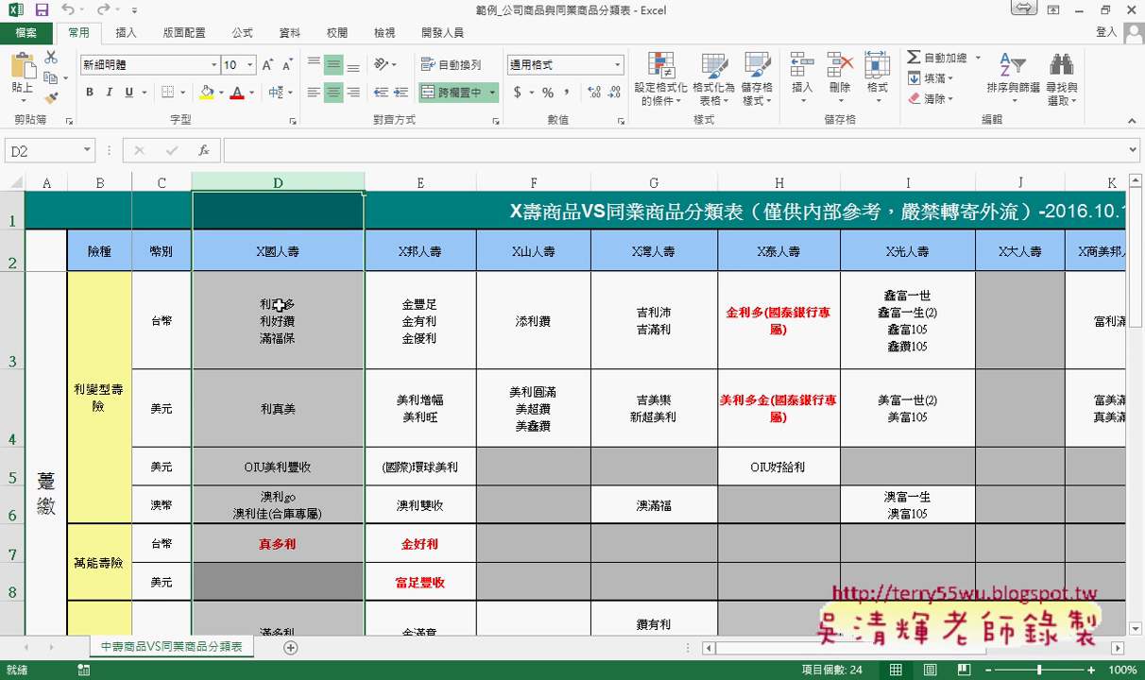
drag(743, 648, 966, 662)
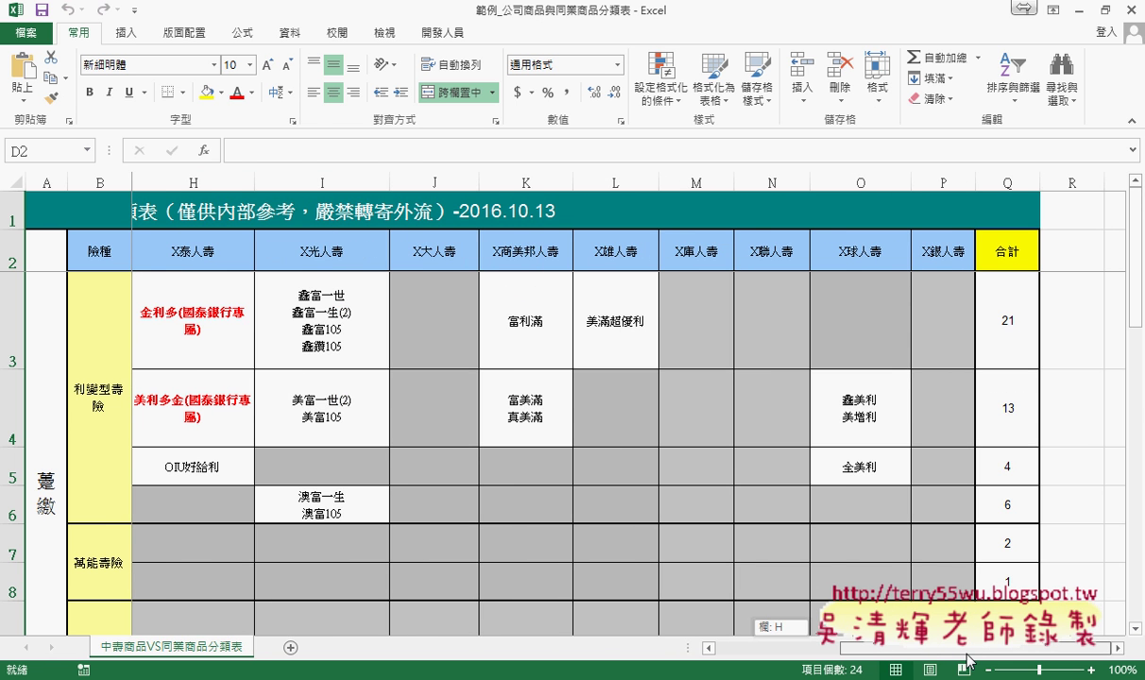
click(1023, 317)
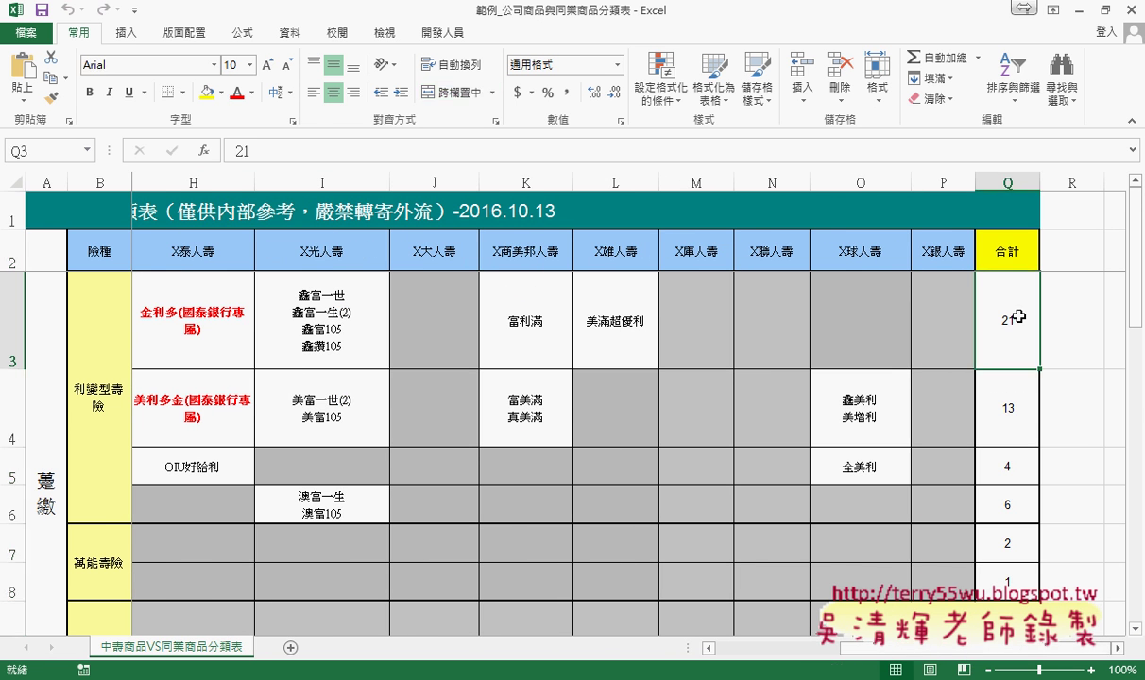
scroll(1016, 340, down, 2)
scroll(1010, 378, up, 2)
drag(917, 652, 793, 652)
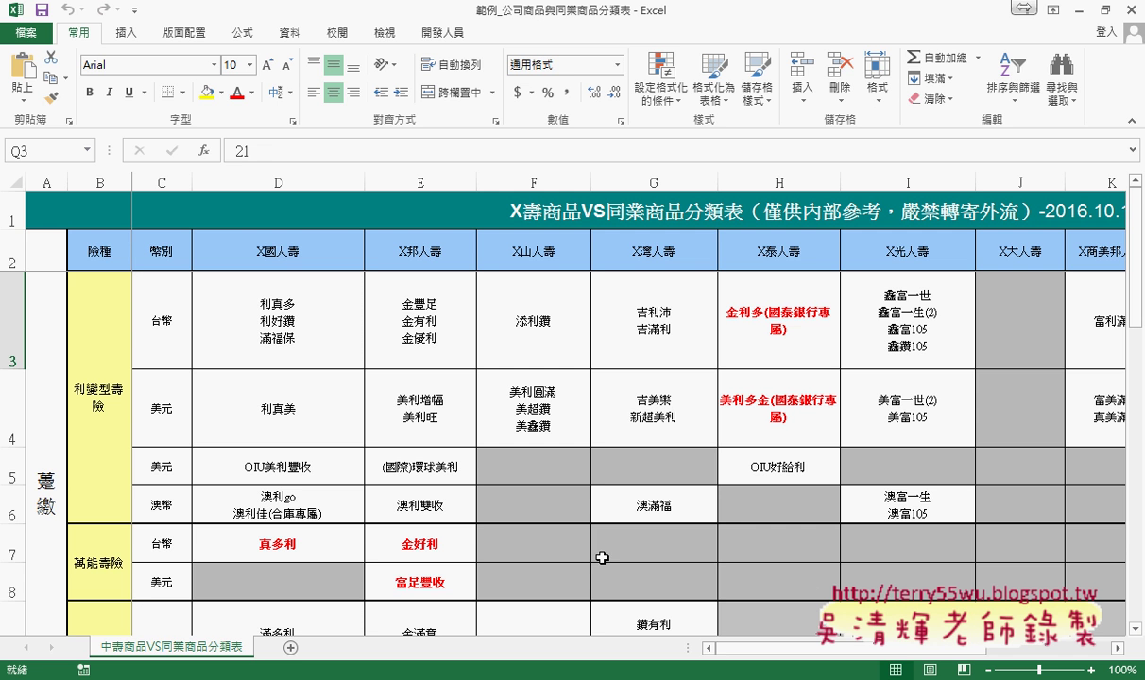
click(308, 339)
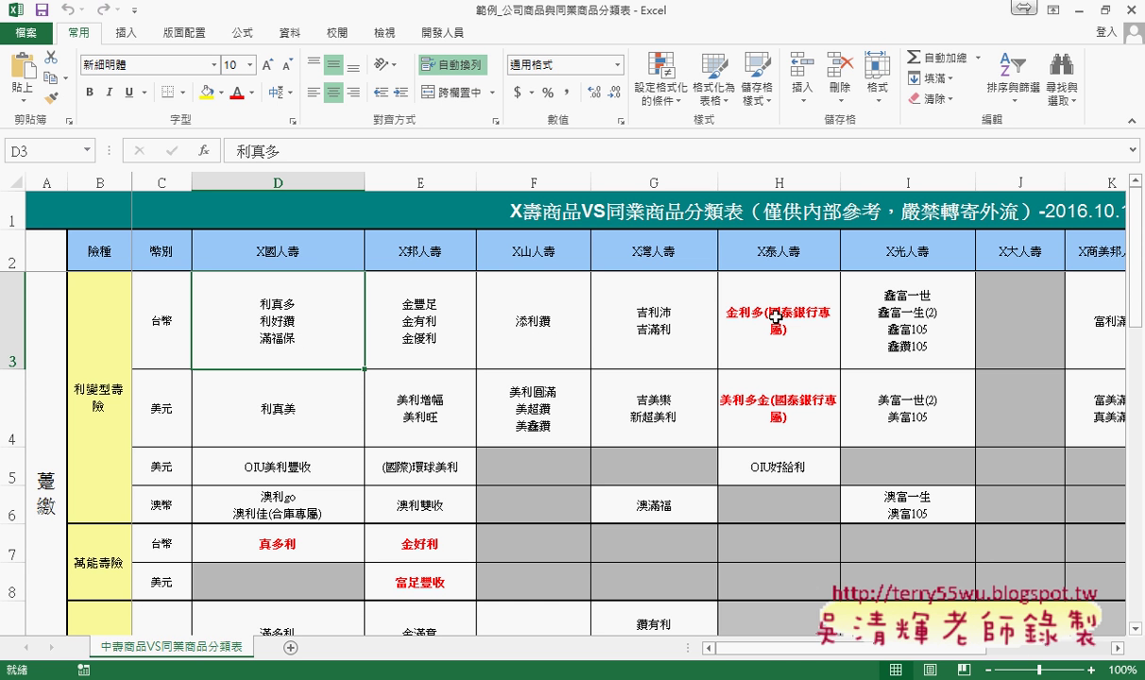
drag(798, 655, 924, 652)
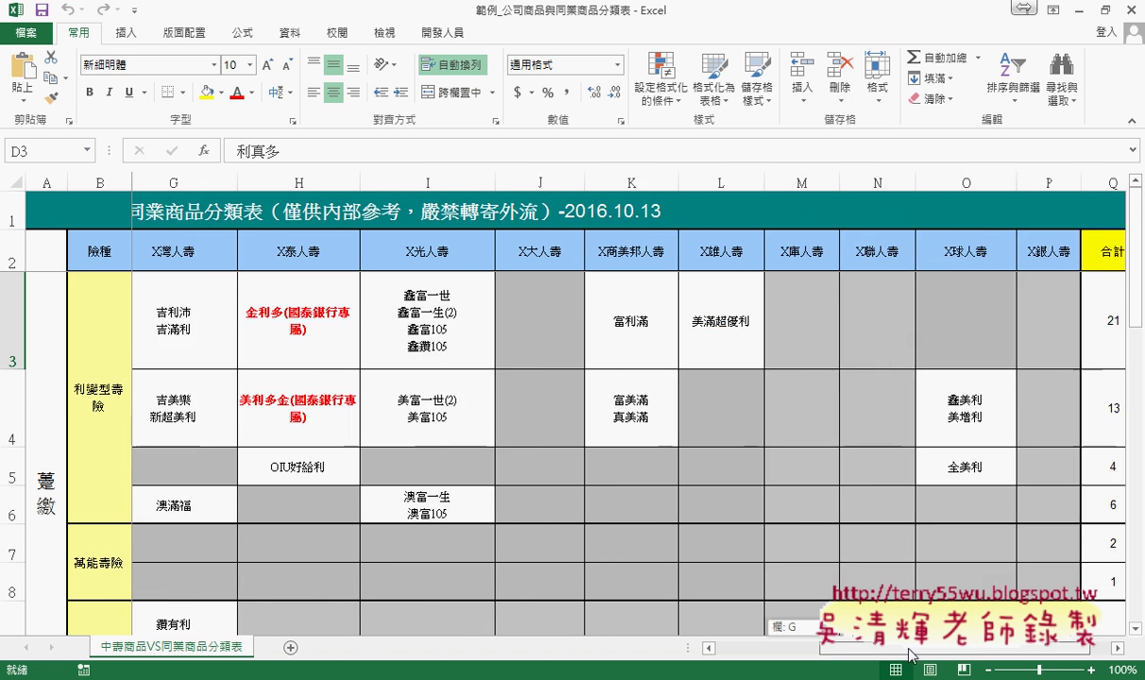
click(1025, 326)
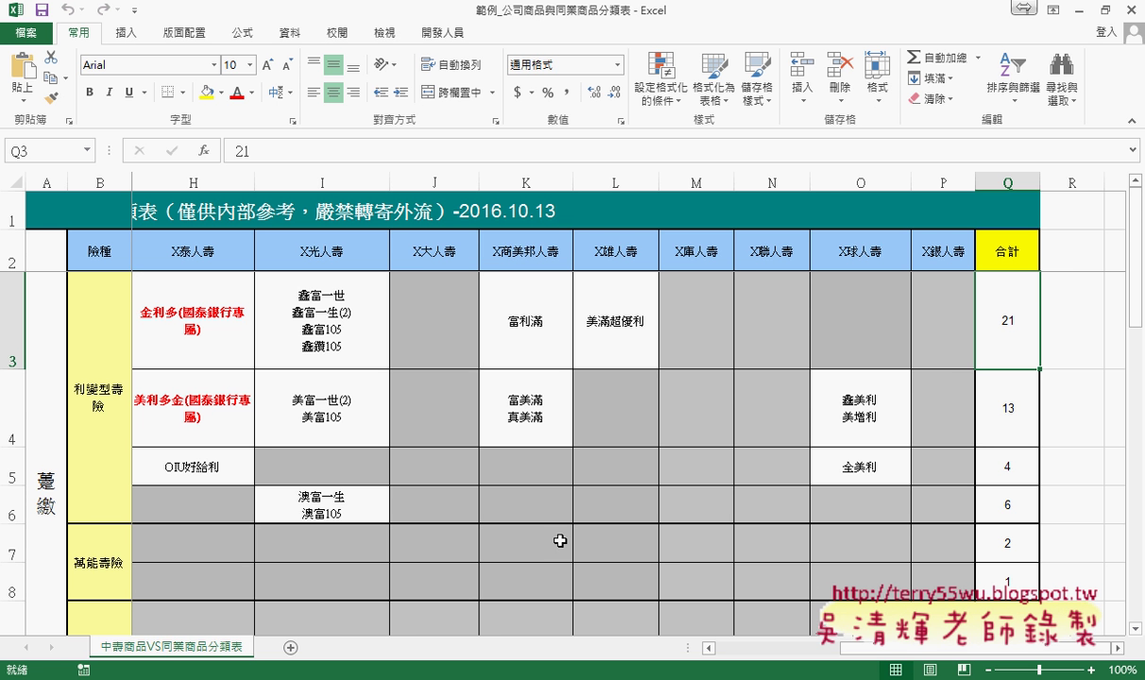
mouse_move(189, 679)
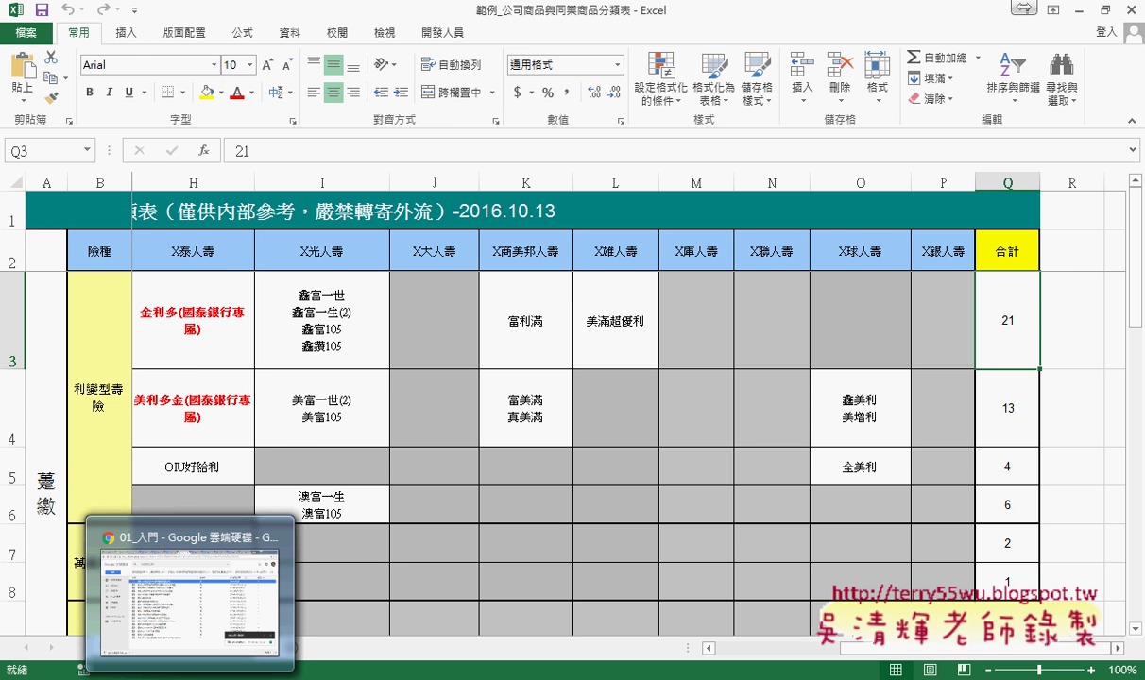
In Google Drive, open the 範例_公司商品與同業商品分類表(VBA文字函數) folder and its 程式碼 document
click(189, 604)
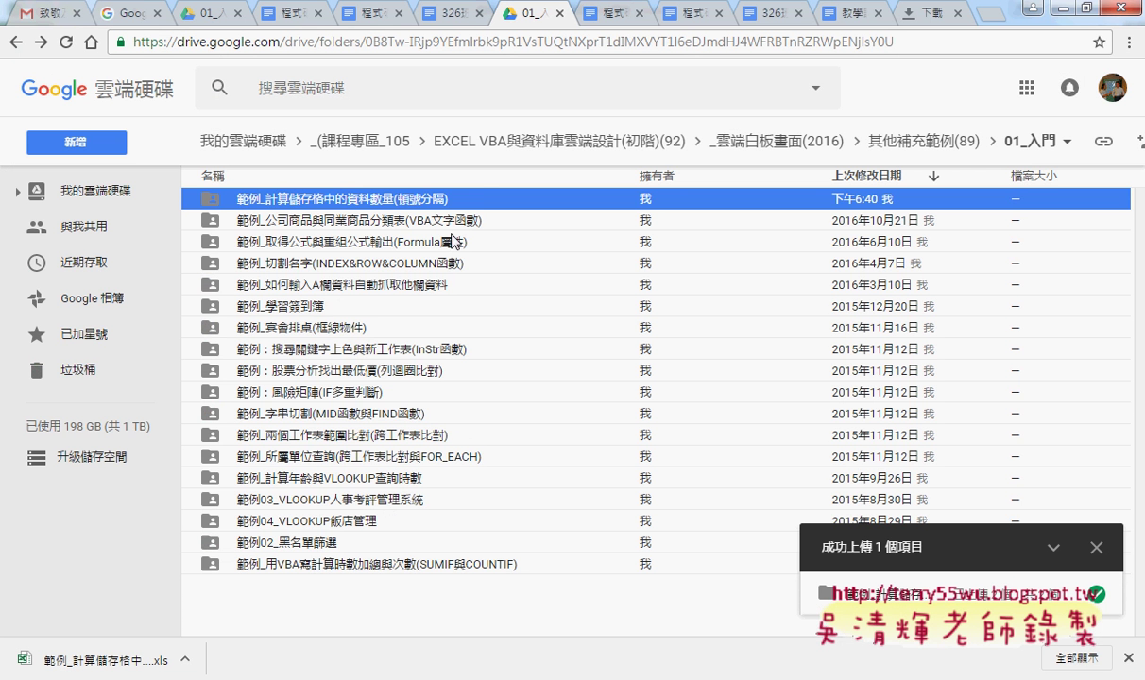
click(380, 225)
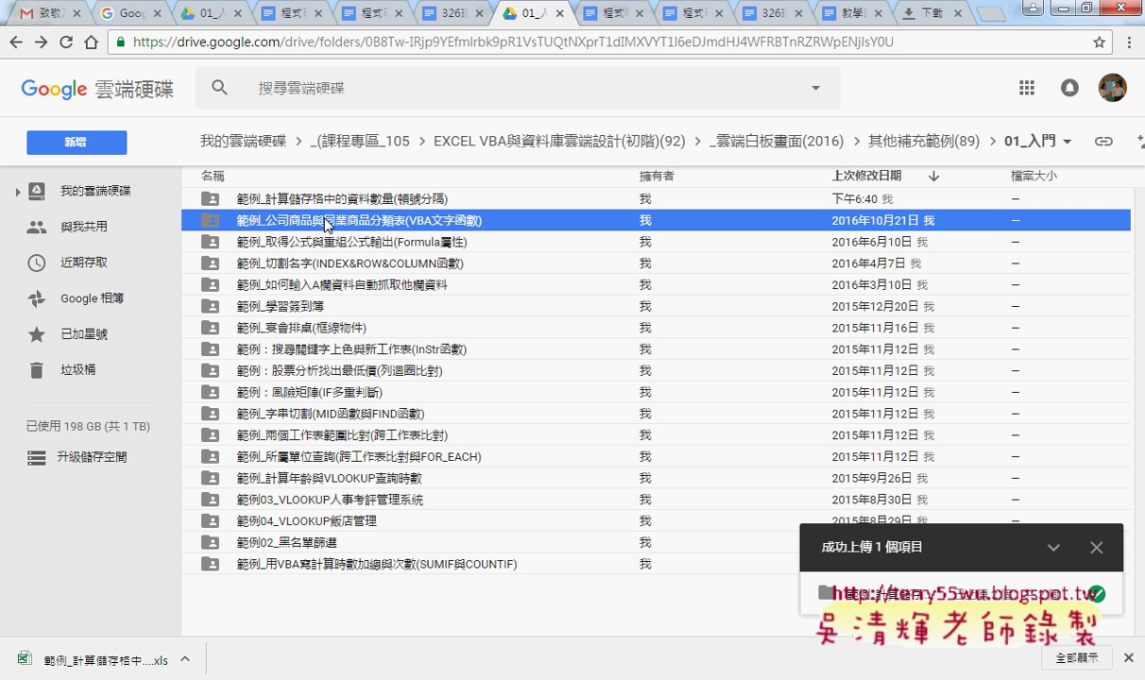
double_click(475, 225)
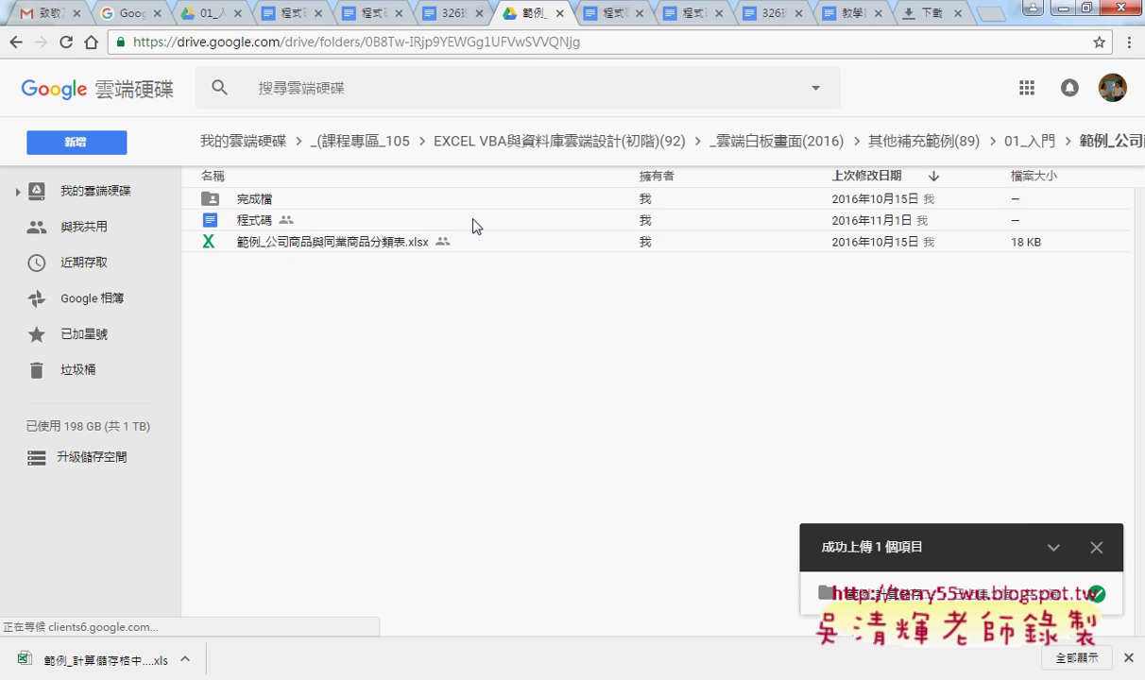
click(267, 223)
double_click(267, 223)
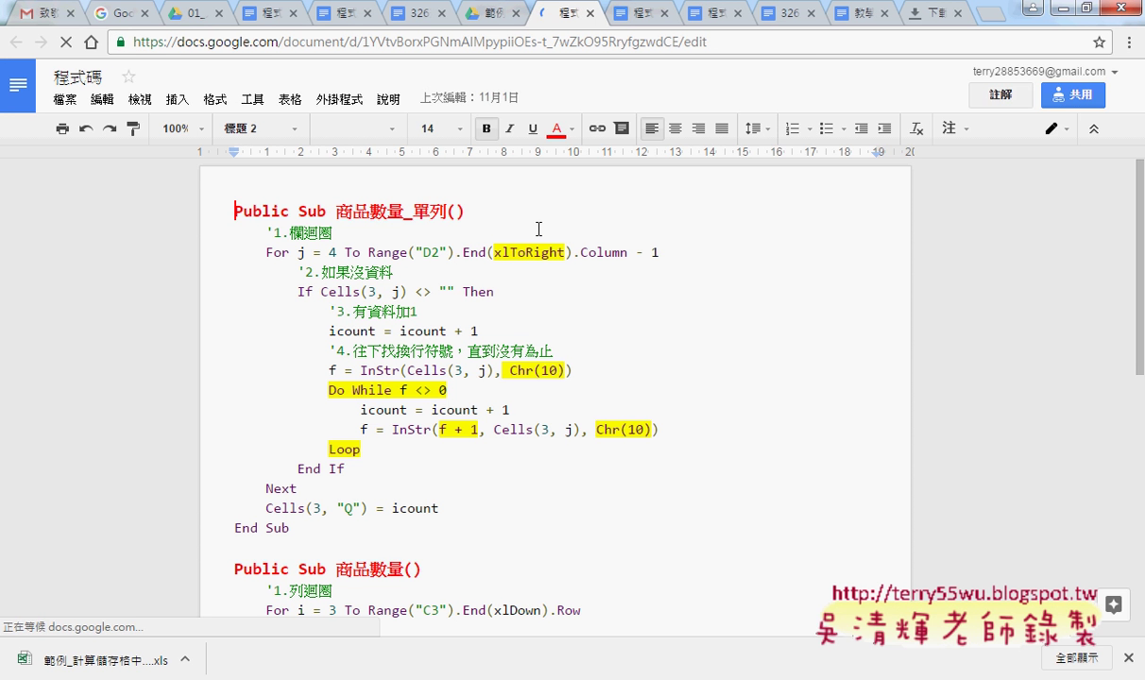
Scroll through the 商品數量 VBA macro code, then close 程式碼 and go back to 01_入門
double_click(314, 210)
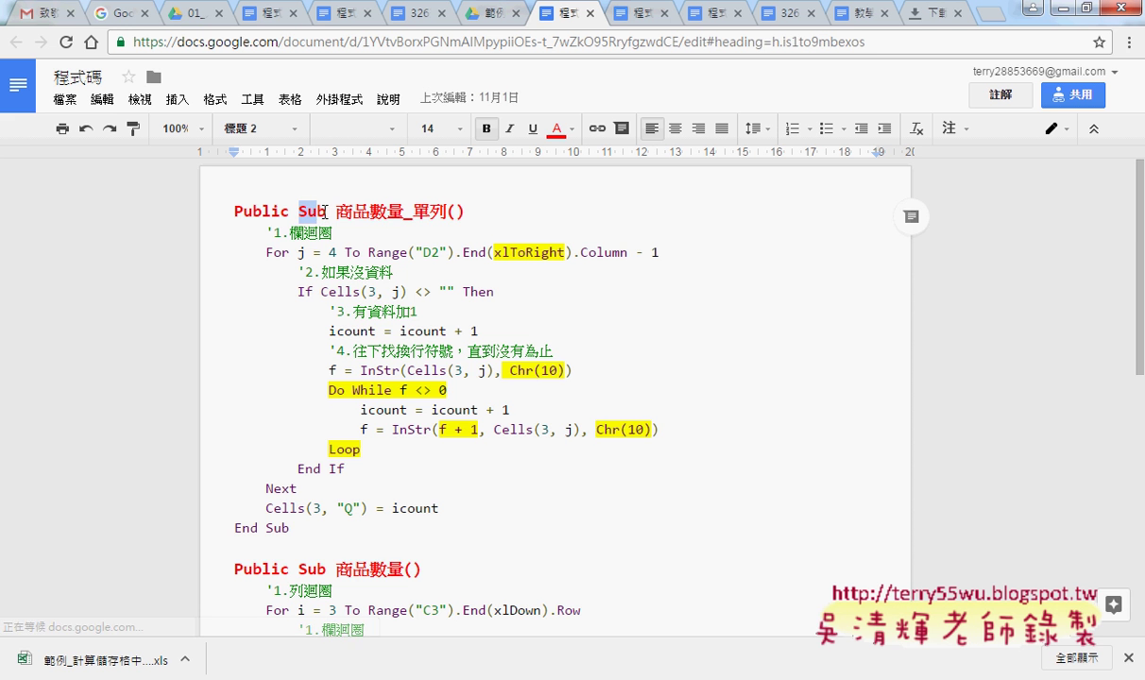
scroll(812, 333, down, 2)
scroll(626, 352, down, 2)
scroll(627, 352, down, 2)
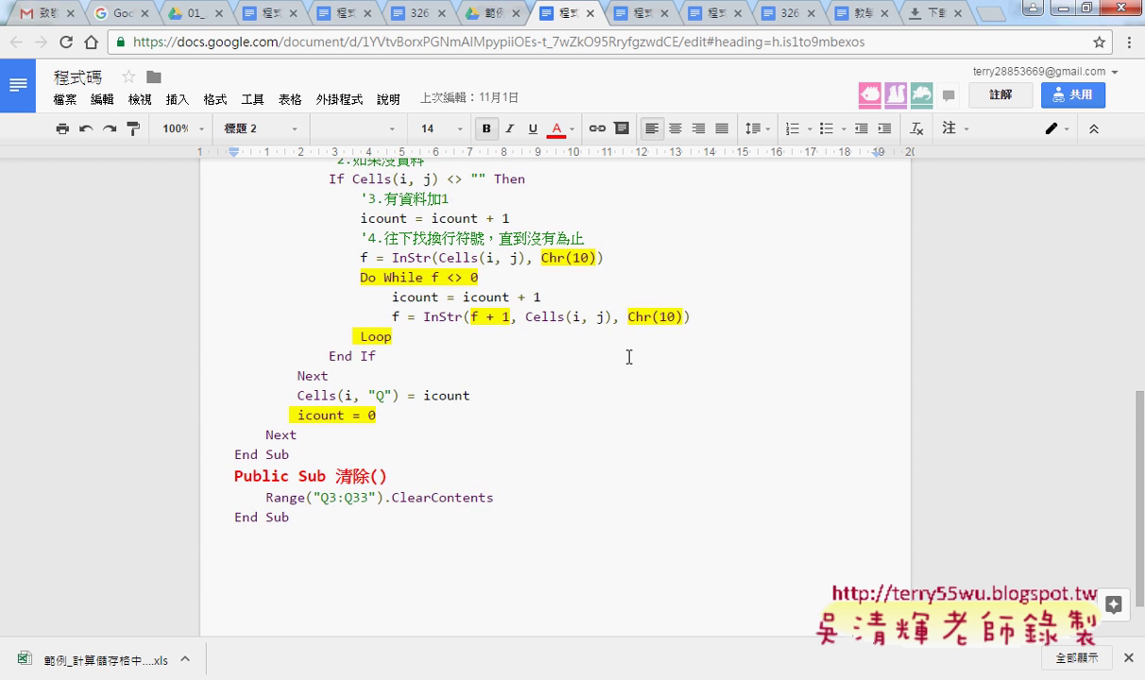
scroll(628, 357, down, 1)
scroll(628, 357, up, 1)
scroll(628, 357, up, 4)
scroll(628, 359, up, 2)
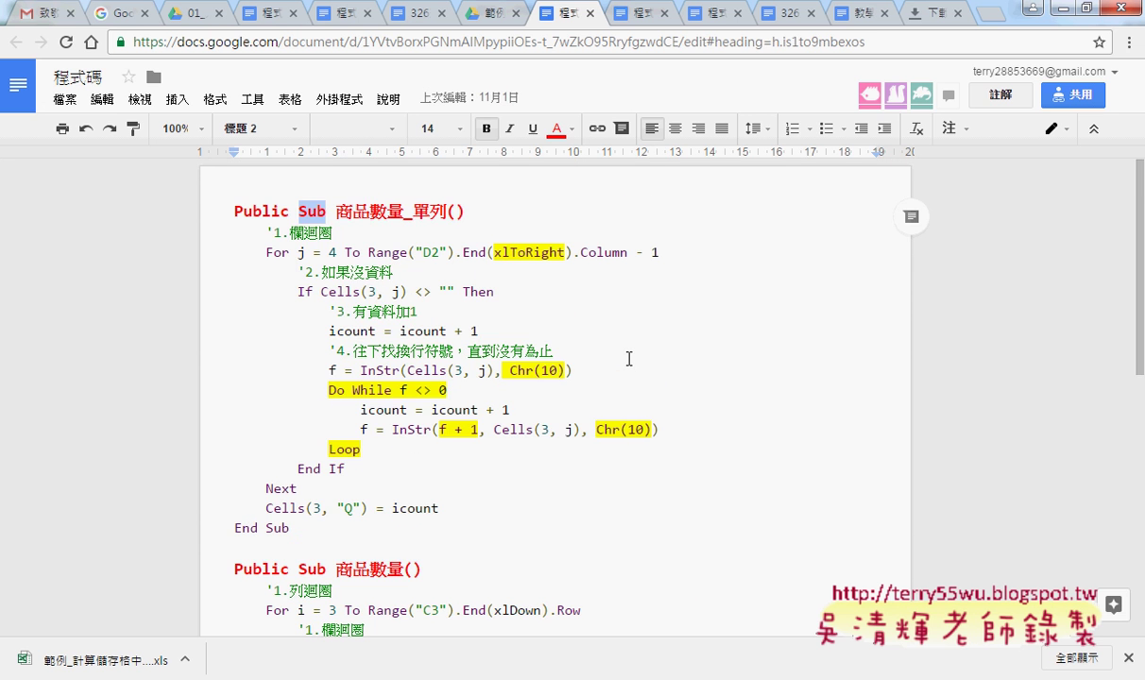
click(590, 14)
click(21, 42)
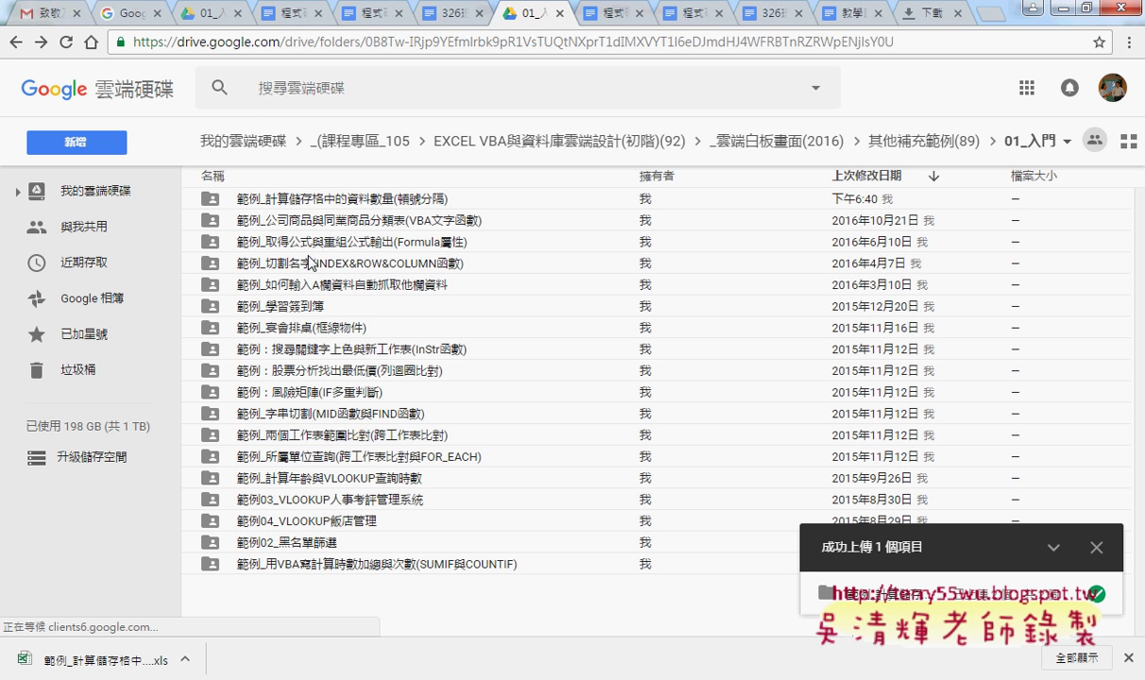